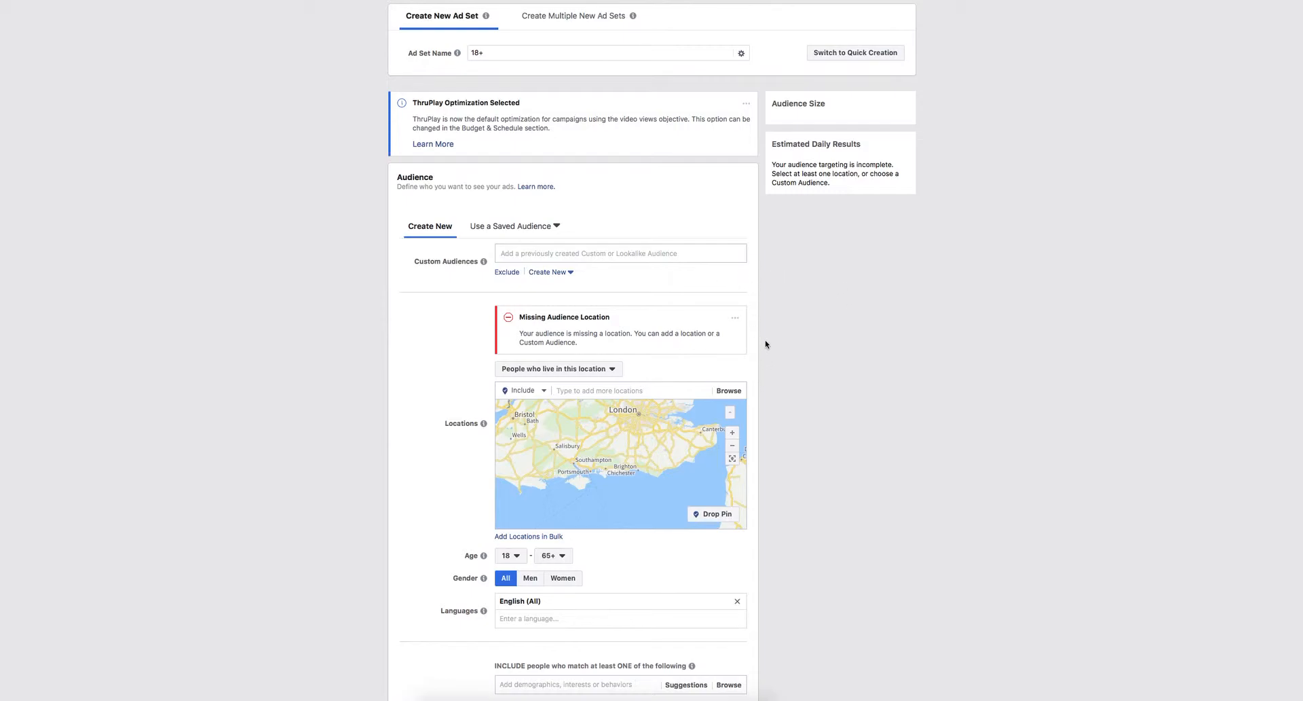
# Step: Add Chatham, Medway, England as an audience location and widen its radius to 50 mi
pyautogui.scroll(-2, 747, 335)
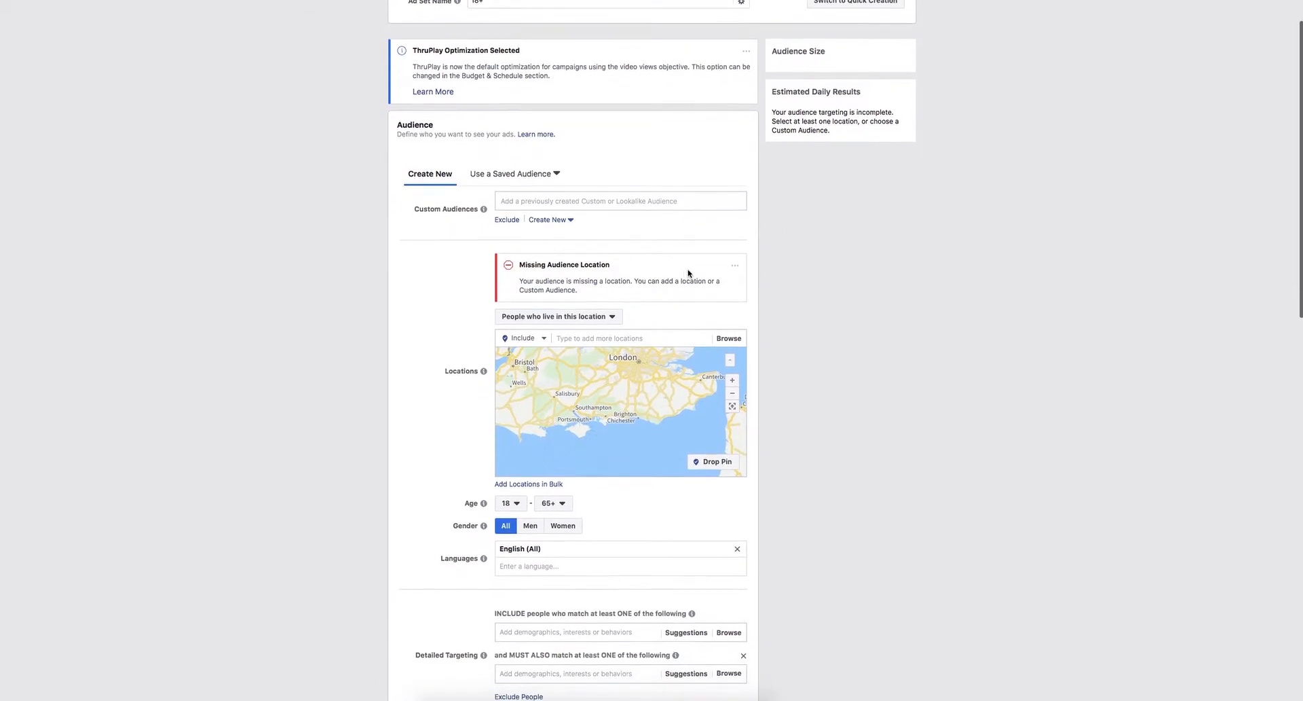
pyautogui.scroll(-1, 687, 273)
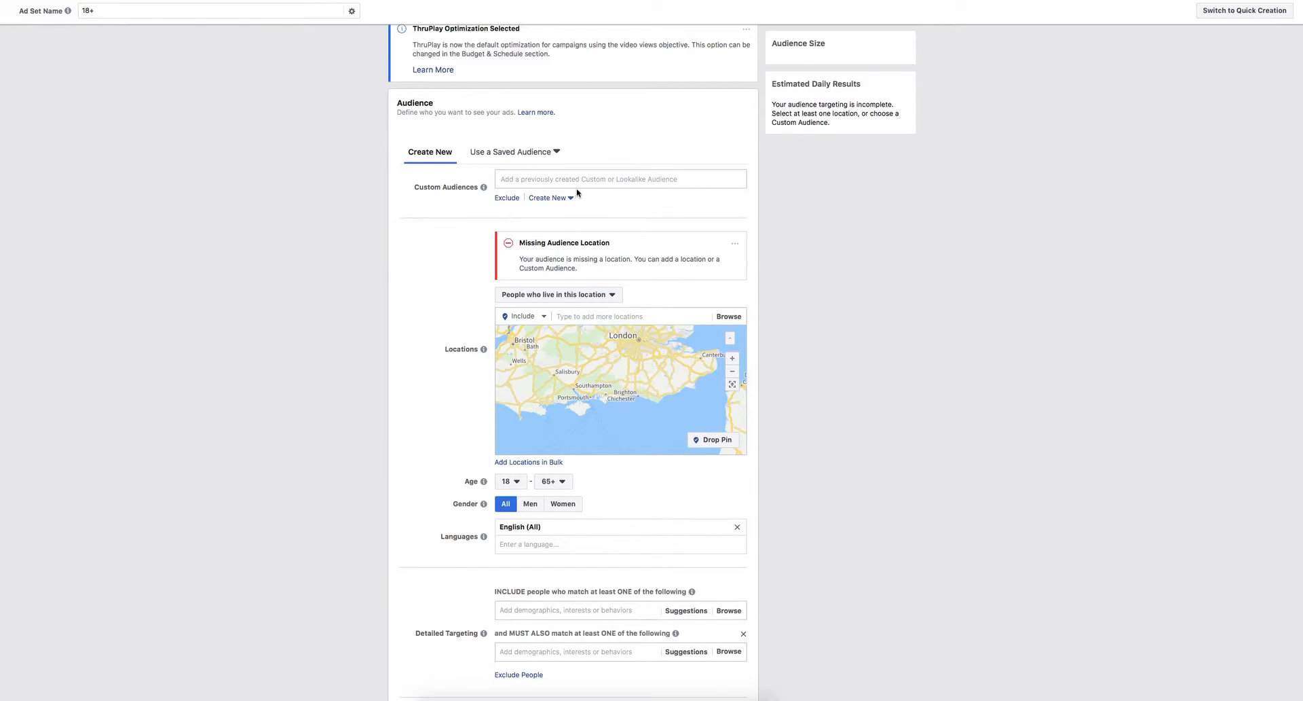
pyautogui.click(611, 316)
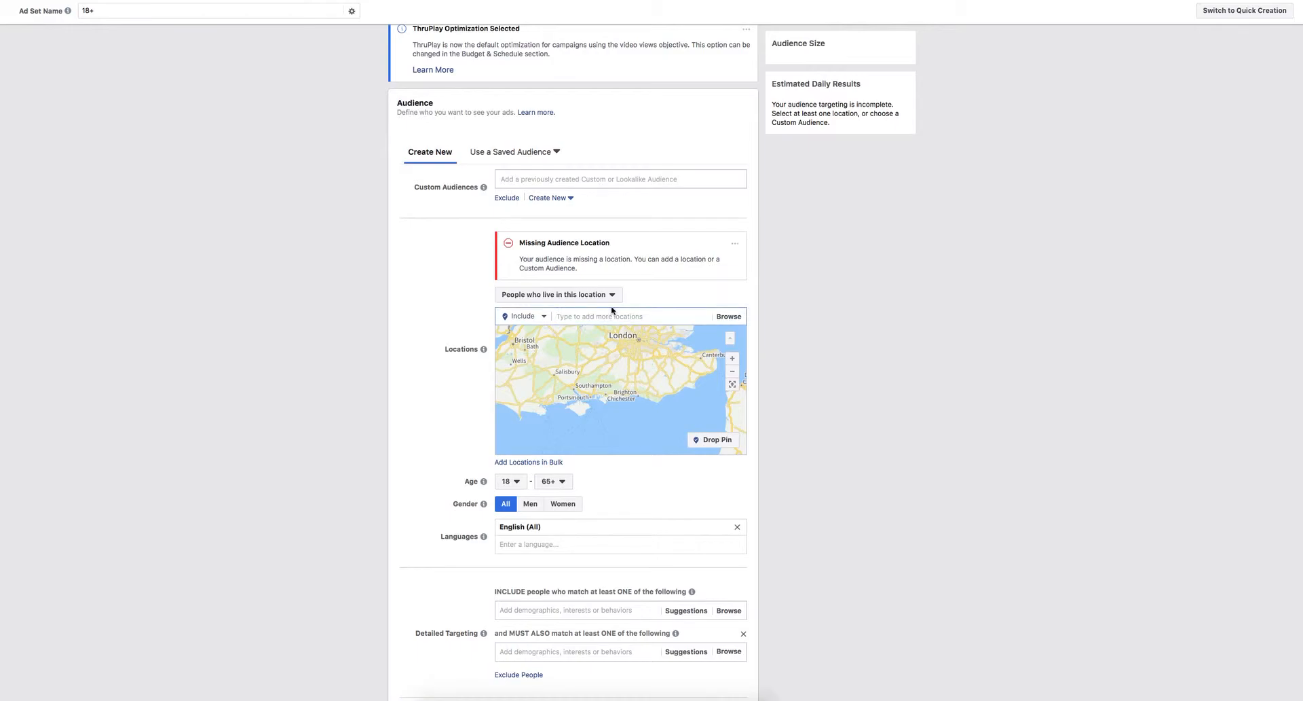
pyautogui.write('chatham')
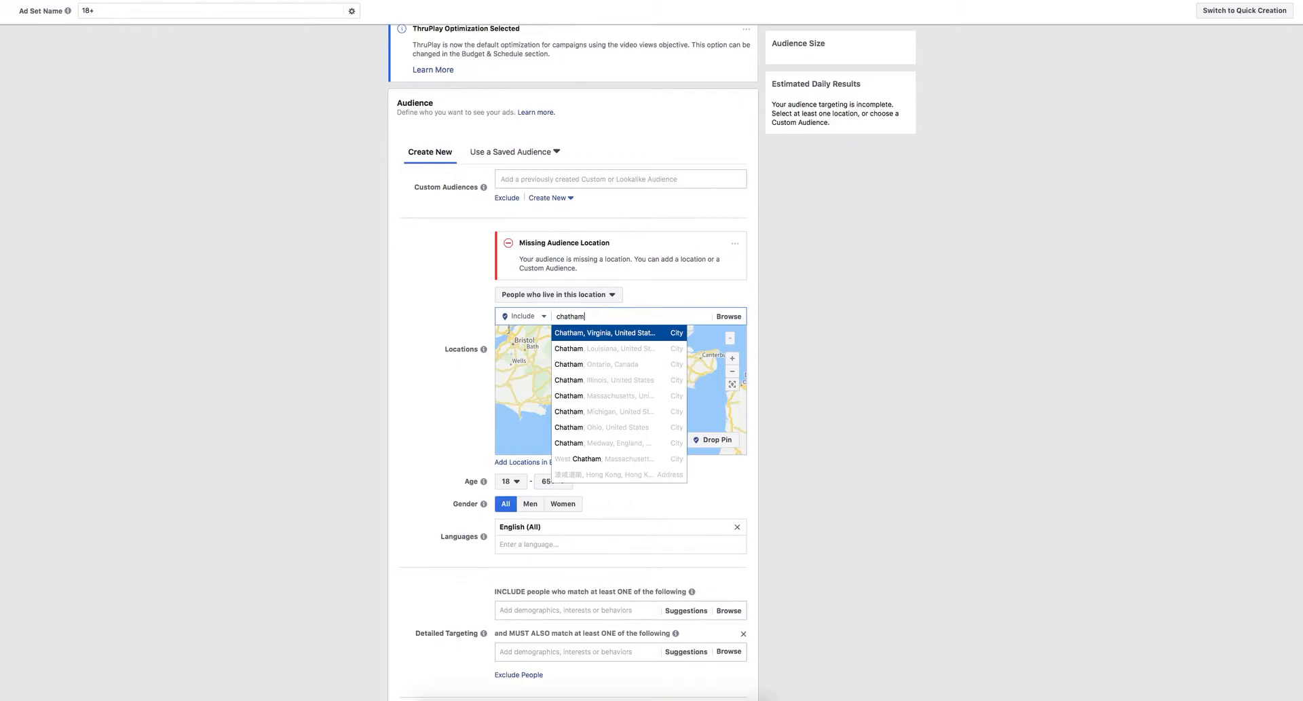
pyautogui.click(641, 444)
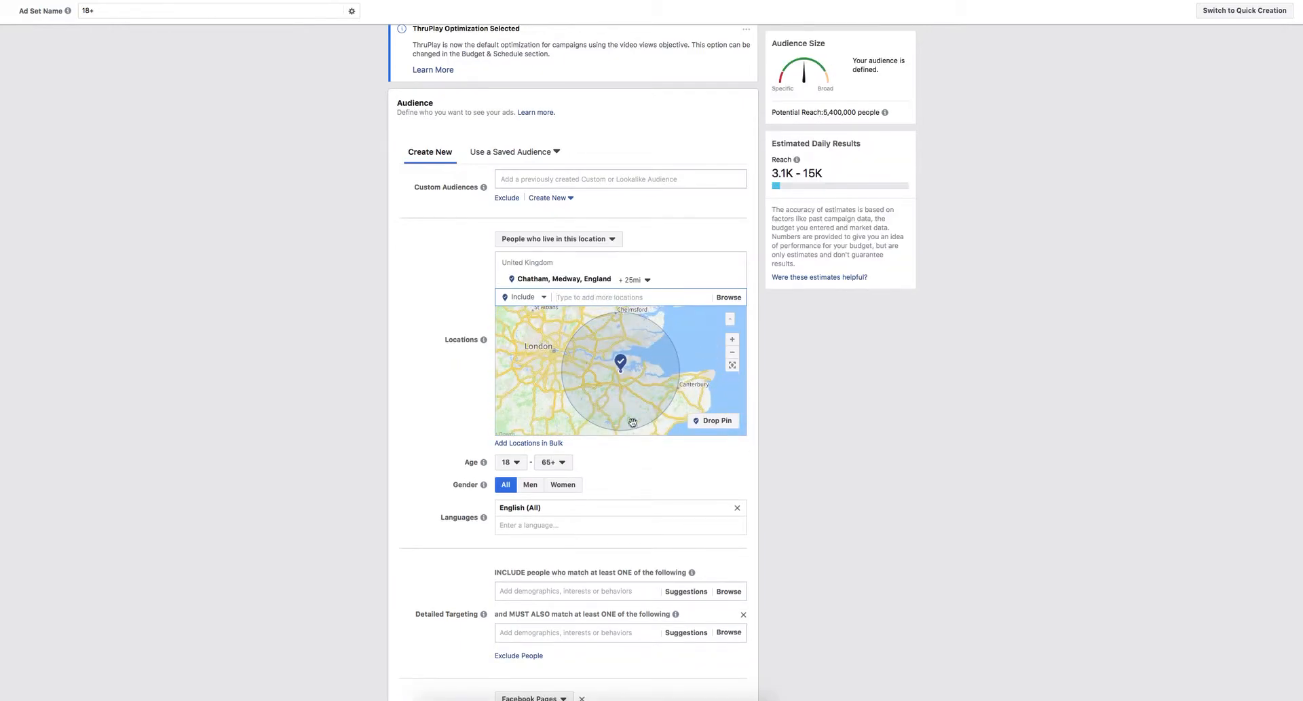
pyautogui.click(638, 280)
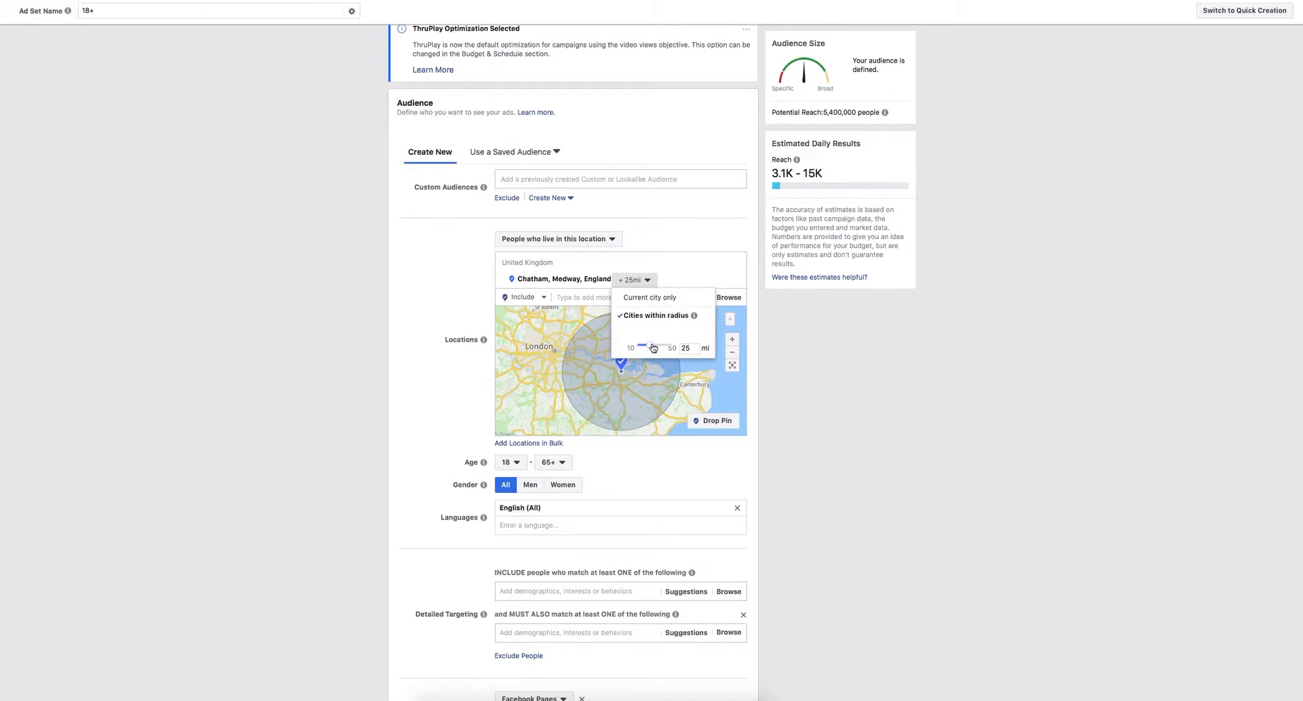
pyautogui.moveTo(653, 347); pyautogui.dragTo(678, 347)
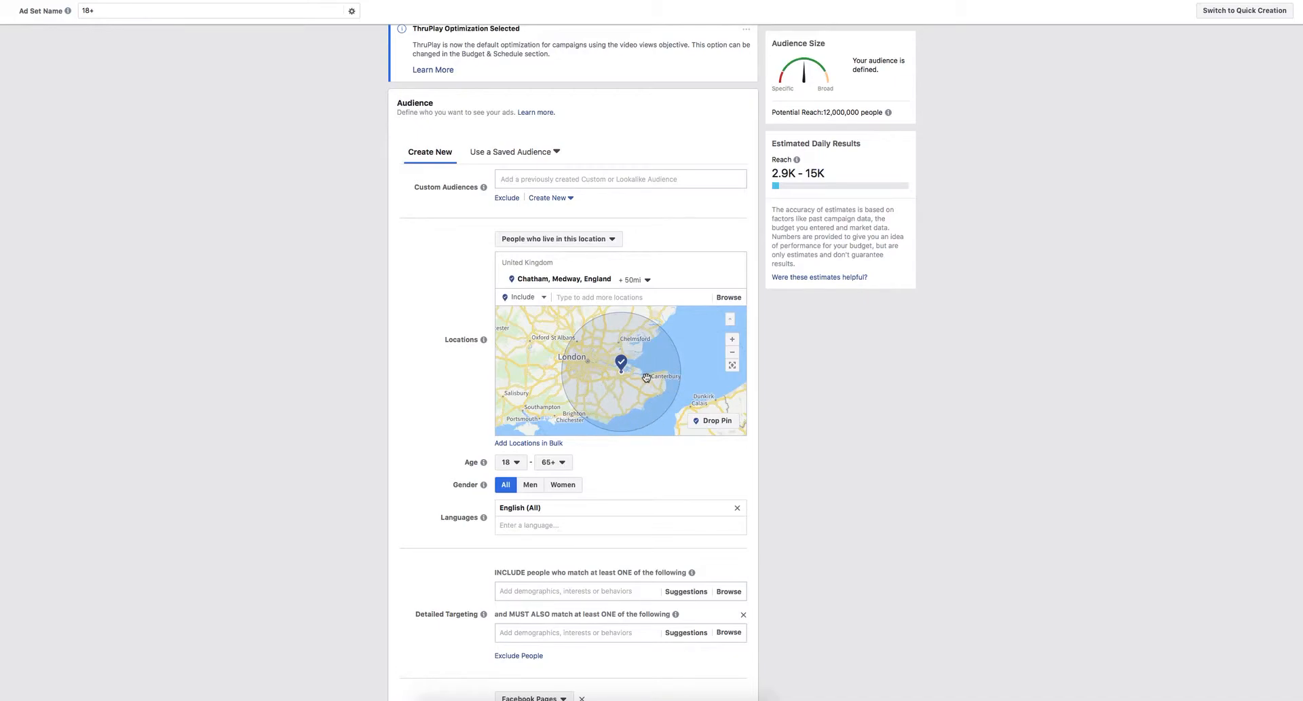
# Step: Add London, England as a second audience location with a radius of 50 mi
pyautogui.click(626, 293)
pyautogui.write('london')
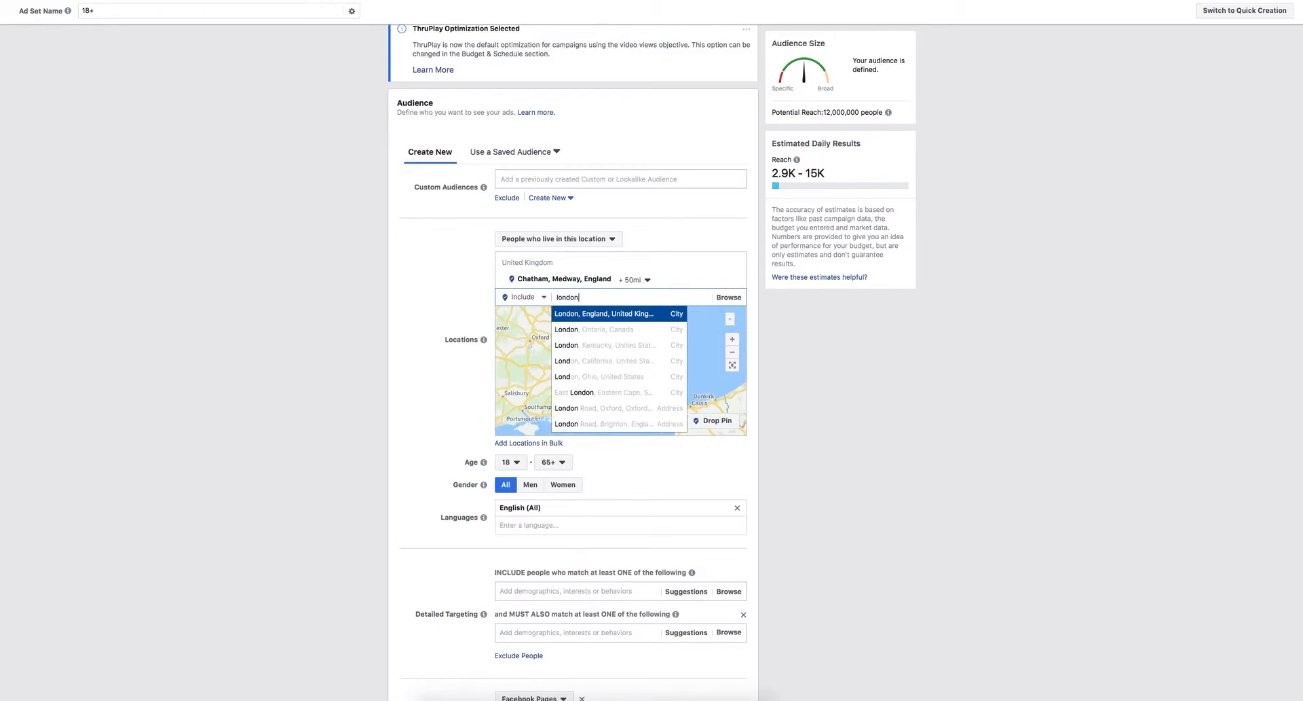
pyautogui.click(632, 316)
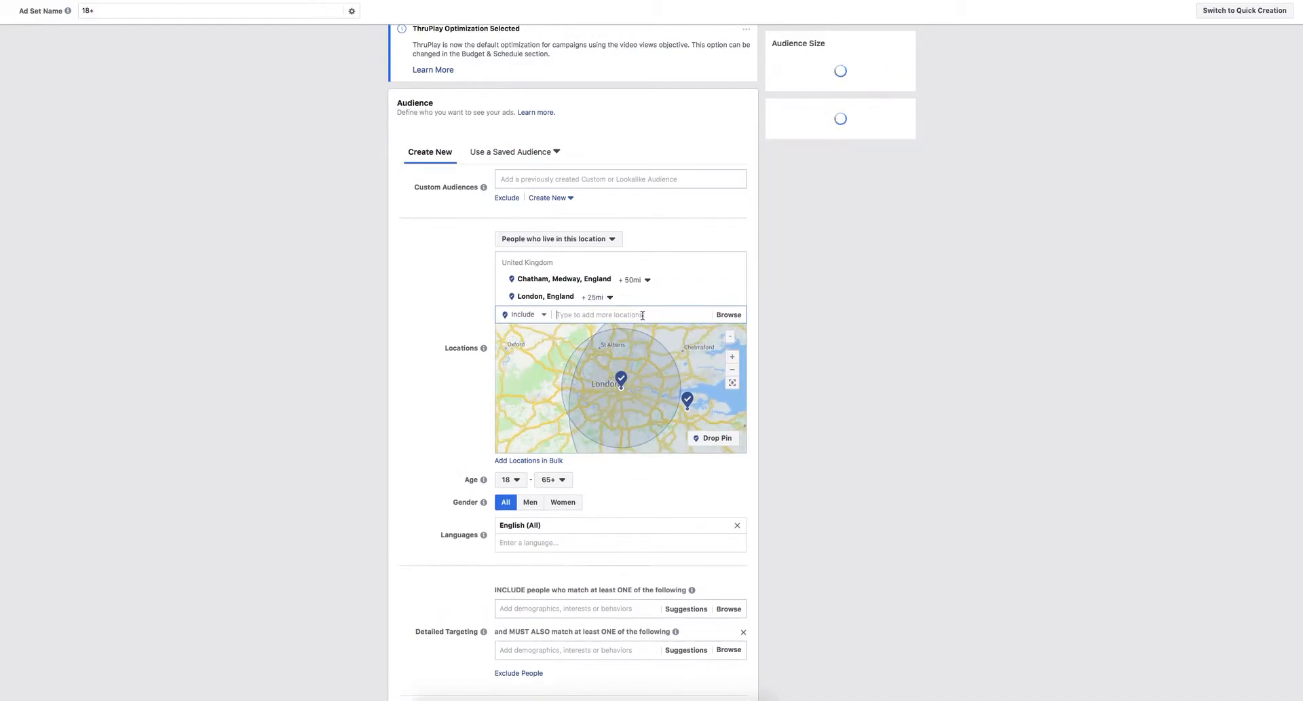
pyautogui.click(610, 297)
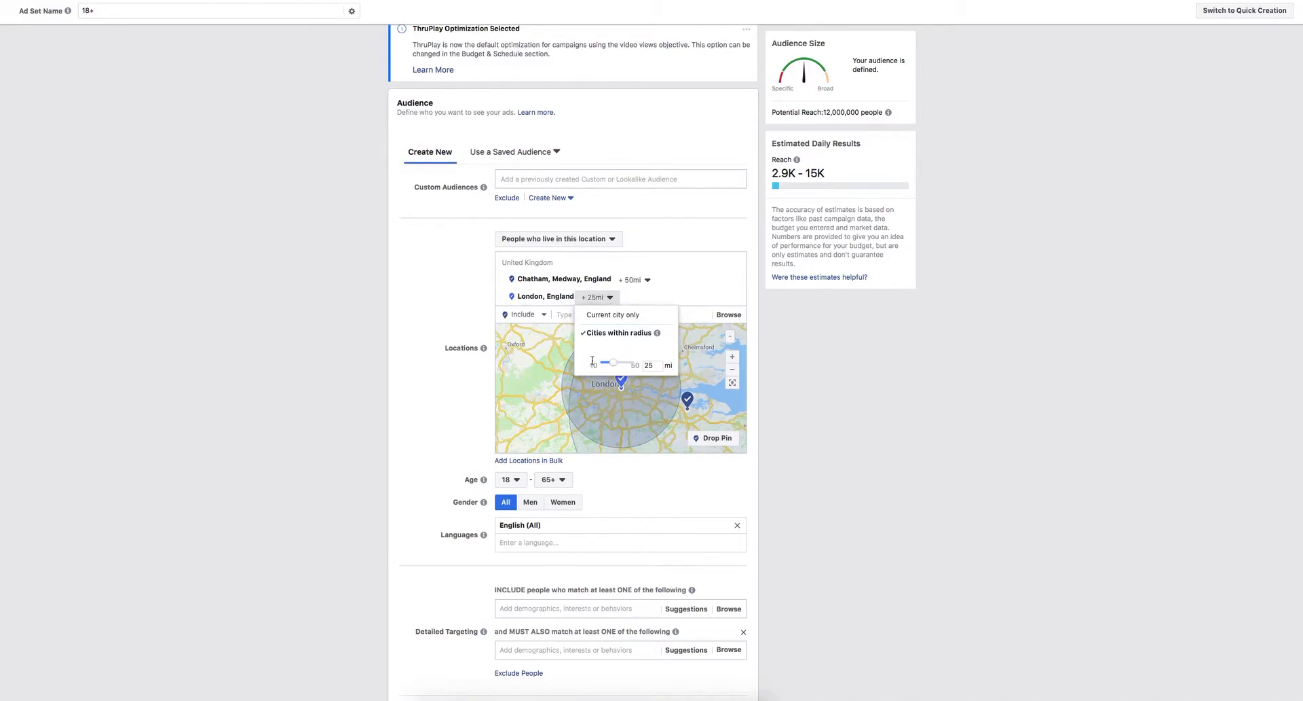
pyautogui.moveTo(613, 362); pyautogui.dragTo(627, 361)
pyautogui.click(611, 297)
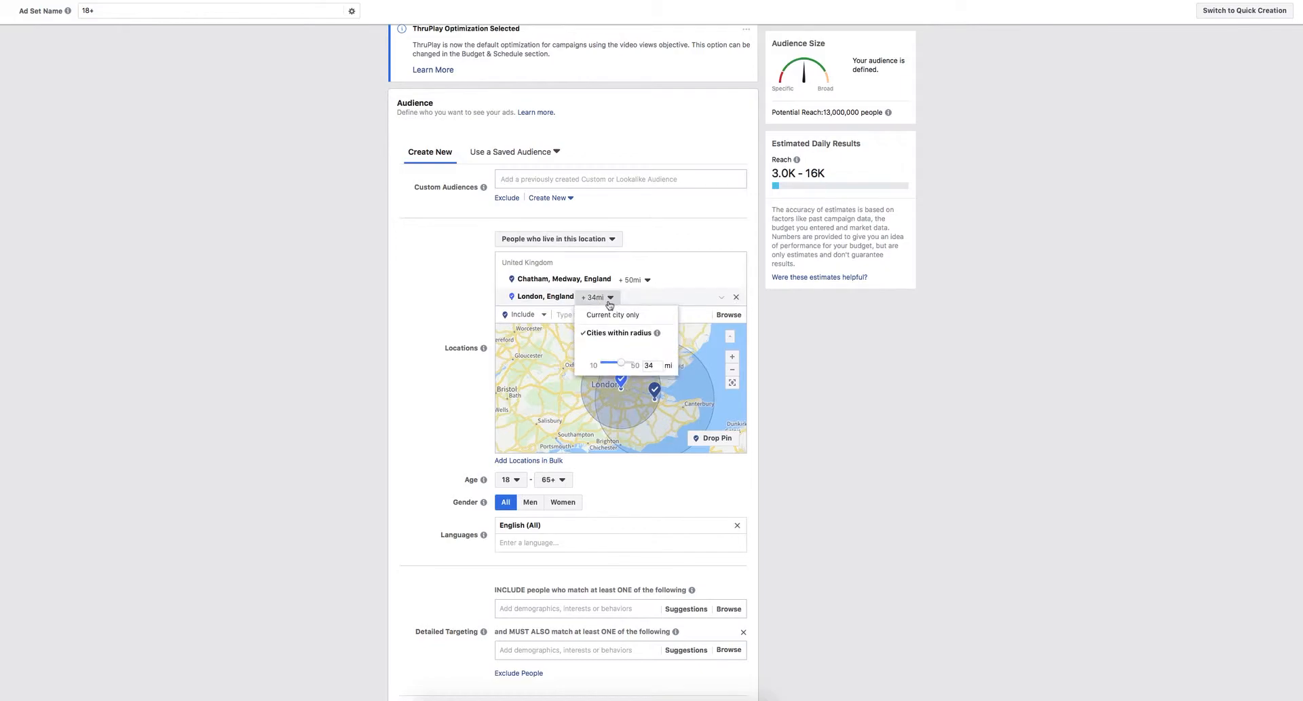
pyautogui.moveTo(621, 369); pyautogui.dragTo(649, 361)
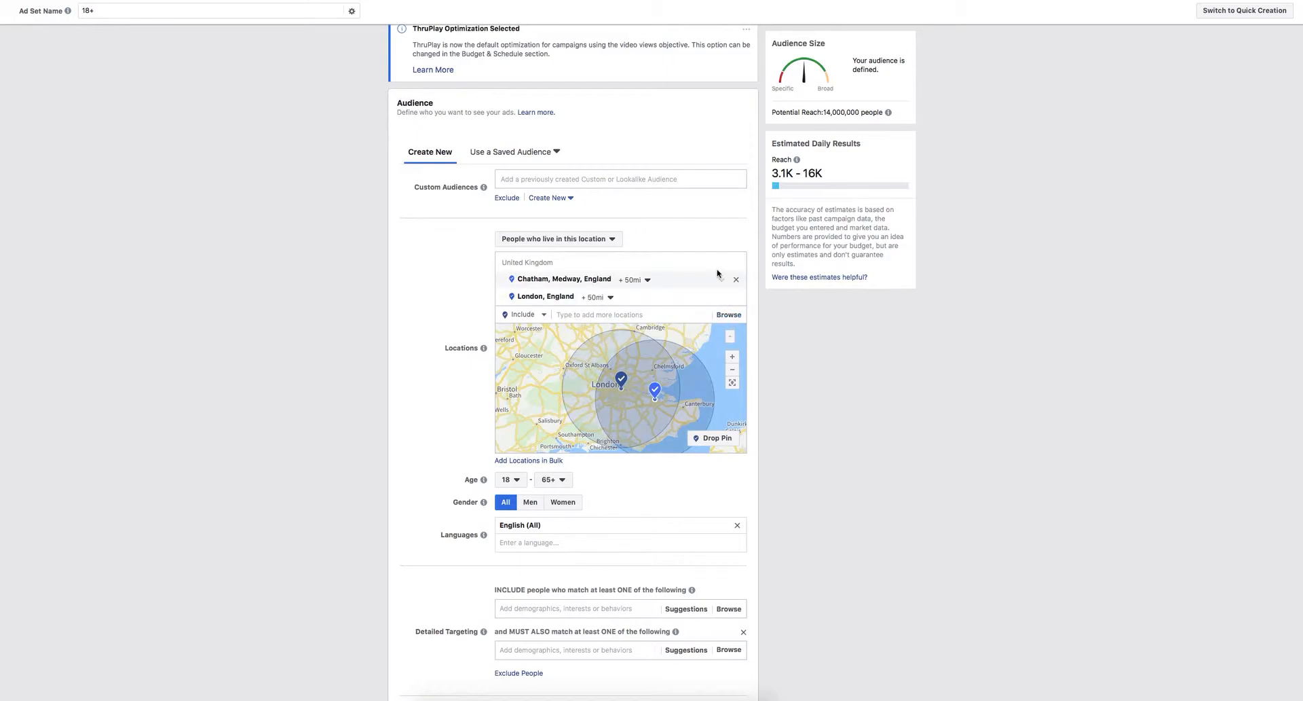
# Step: Review the options for which people in the chosen locations are targeted
pyautogui.click(612, 240)
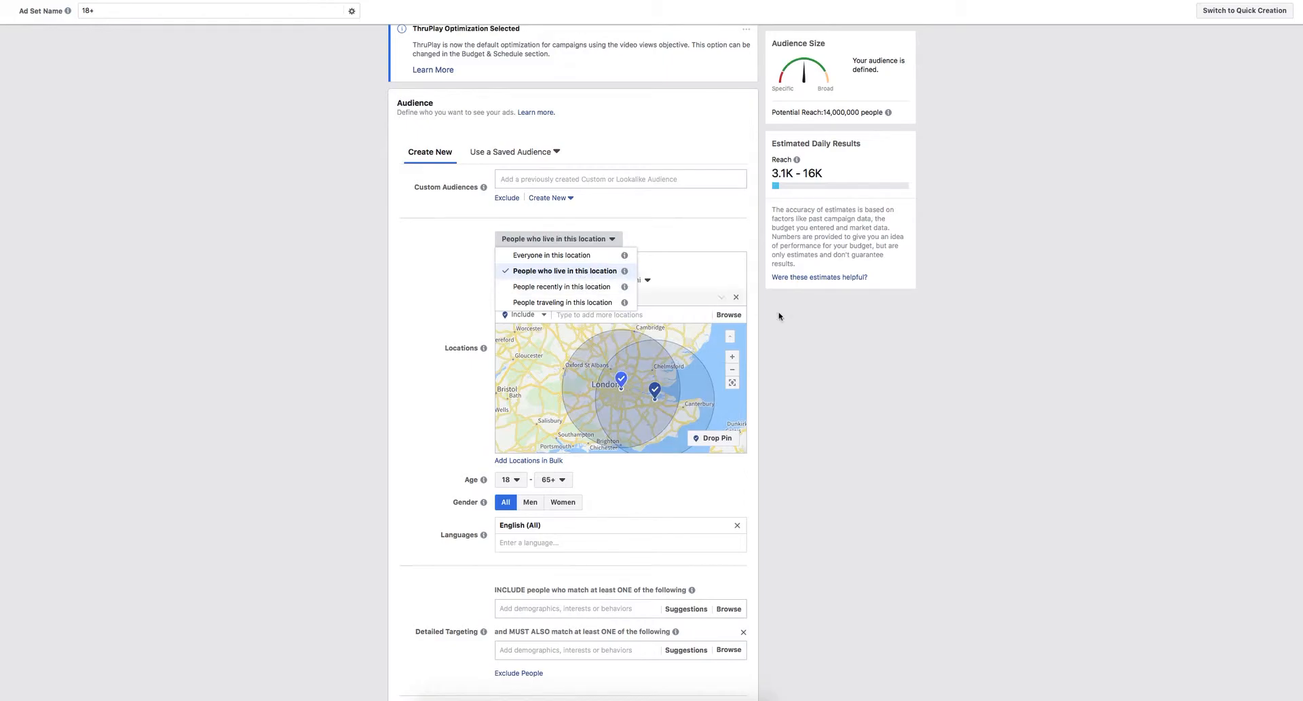
pyautogui.click(836, 372)
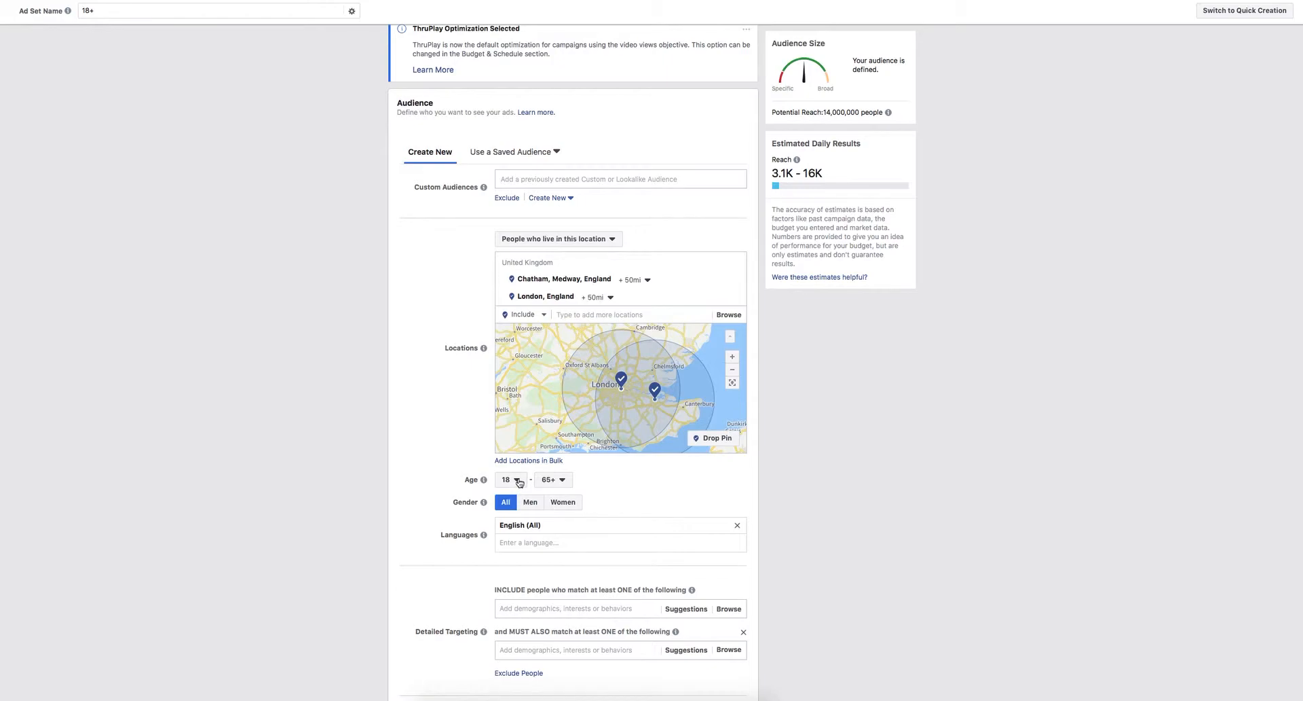
# Step: Set the audience's minimum age to 30
pyautogui.click(517, 480)
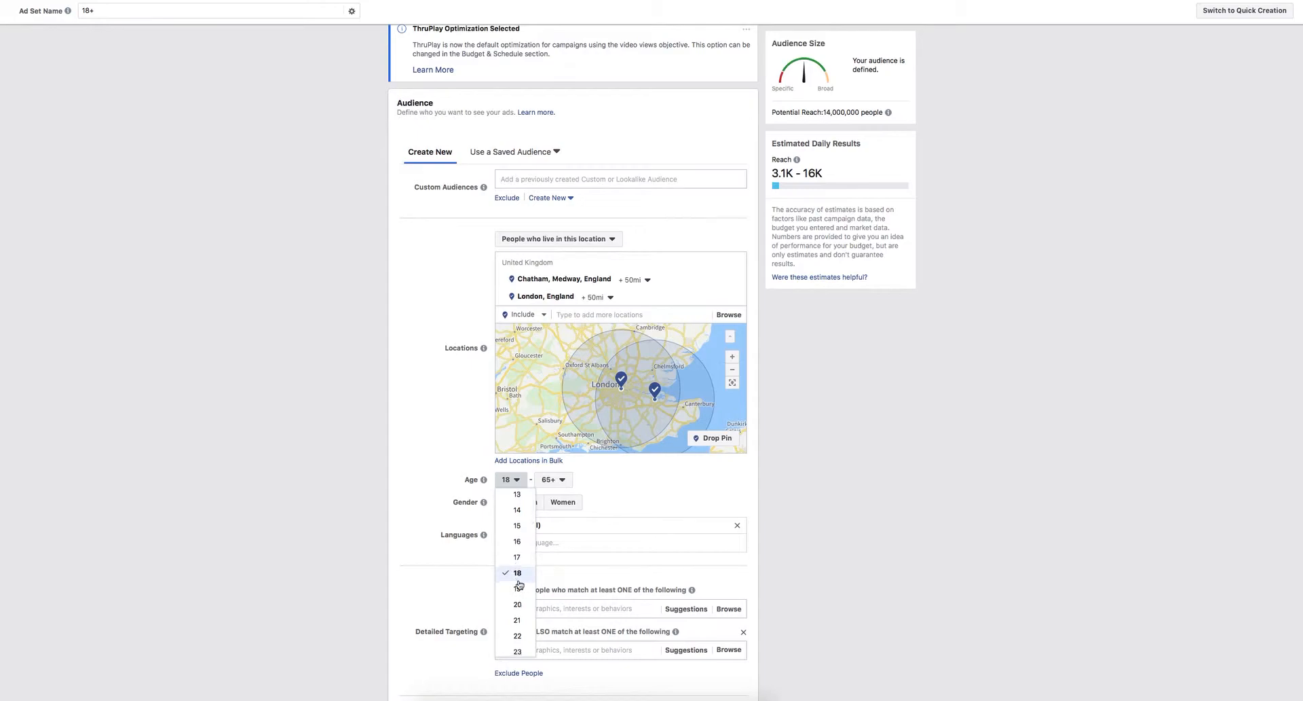
pyautogui.scroll(-1, 520, 585)
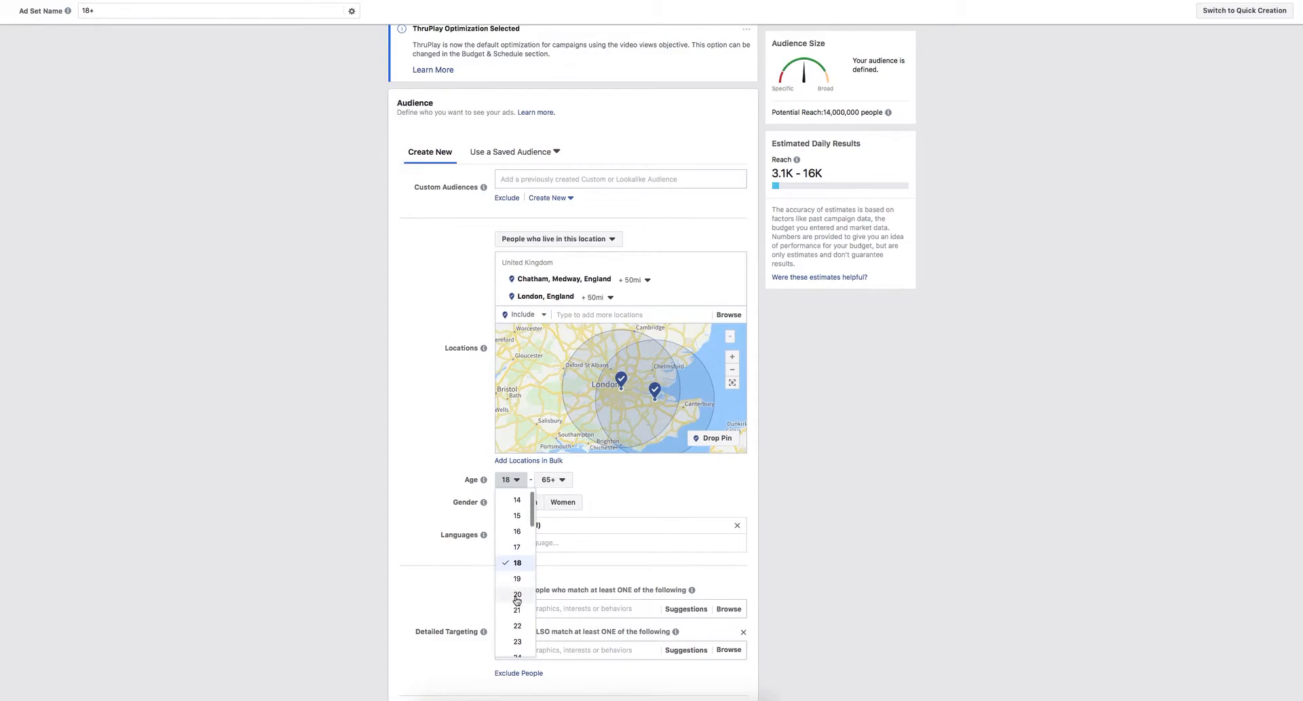
pyautogui.scroll(-2, 518, 594)
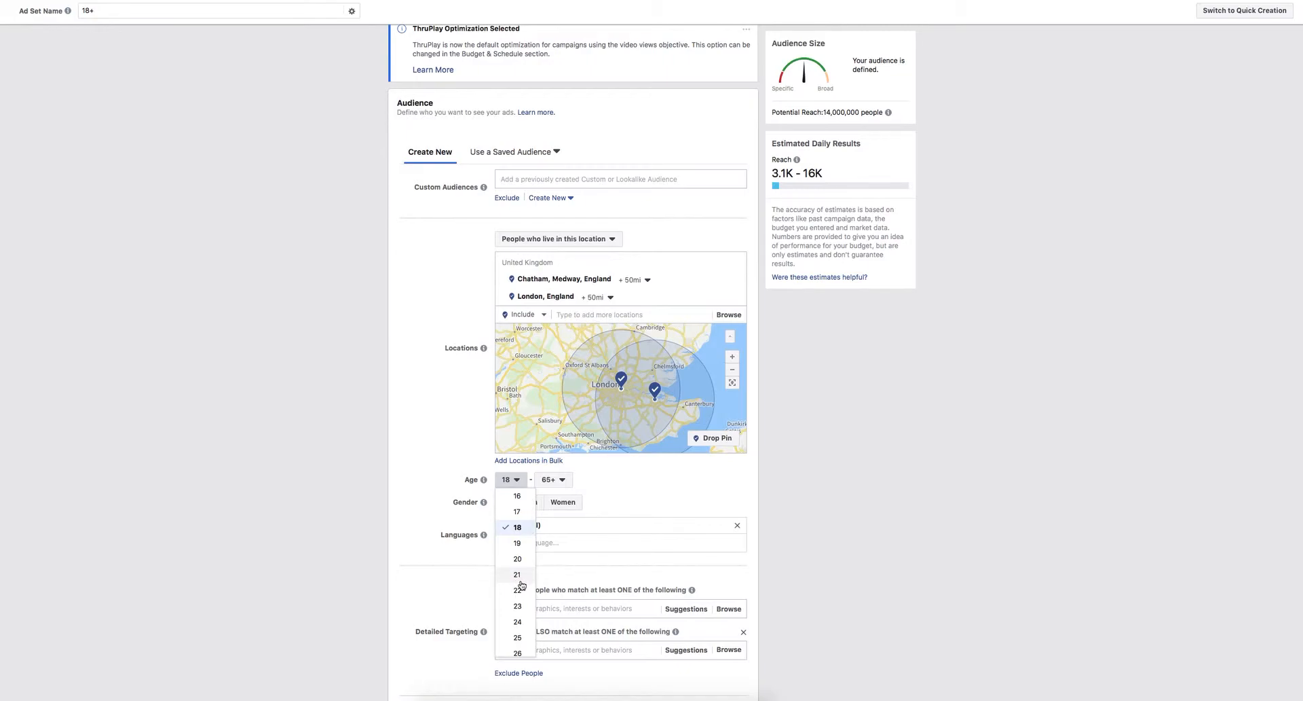
pyautogui.scroll(-4, 521, 592)
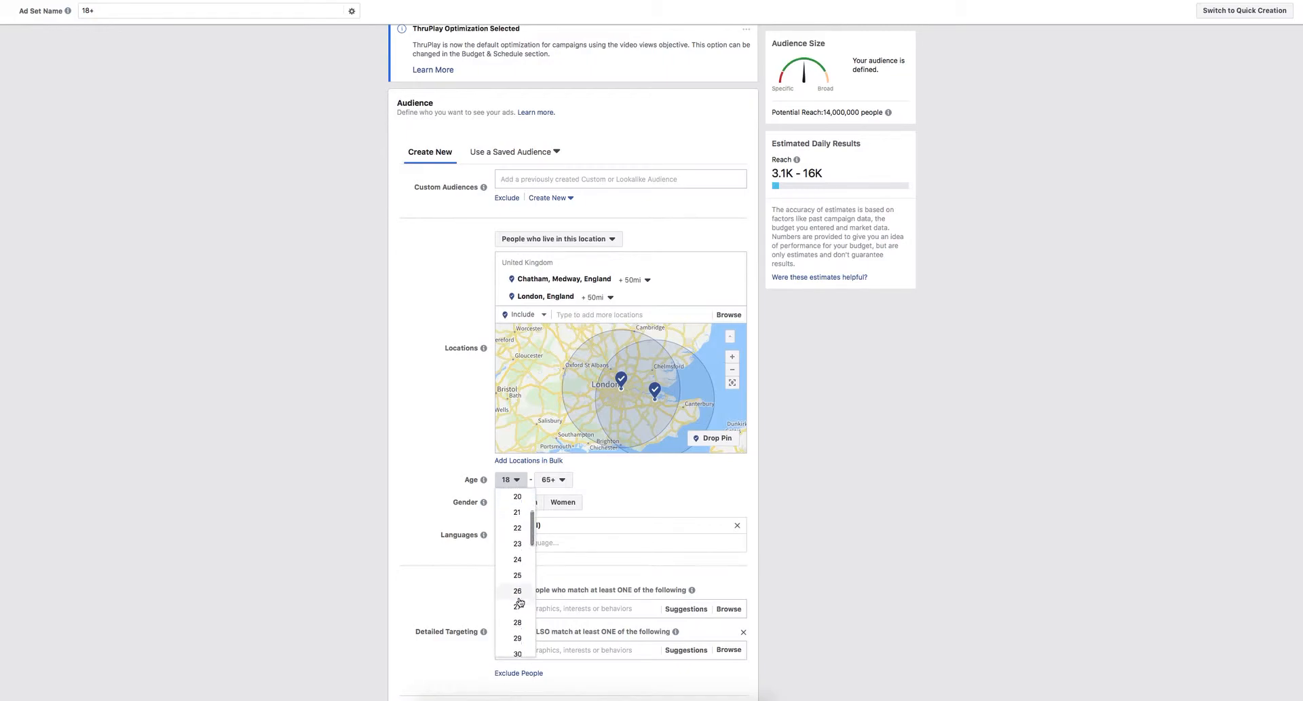
pyautogui.scroll(-1, 519, 611)
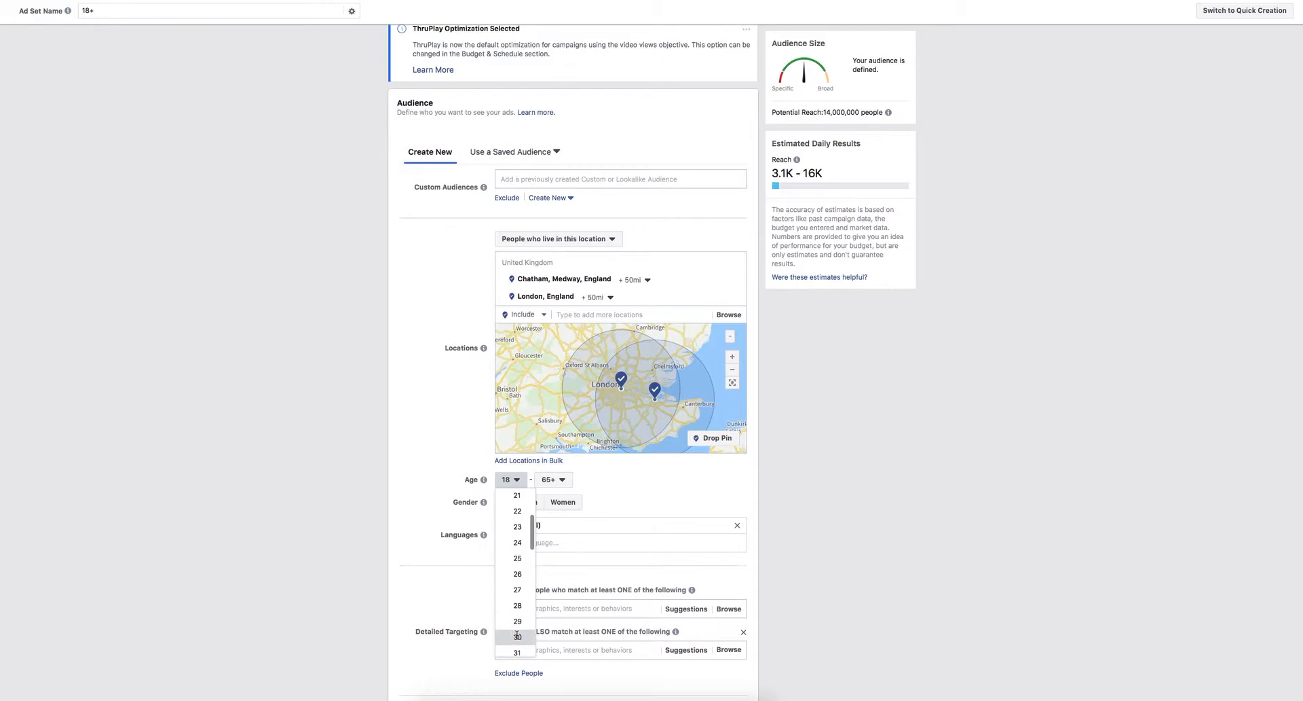
pyautogui.click(517, 636)
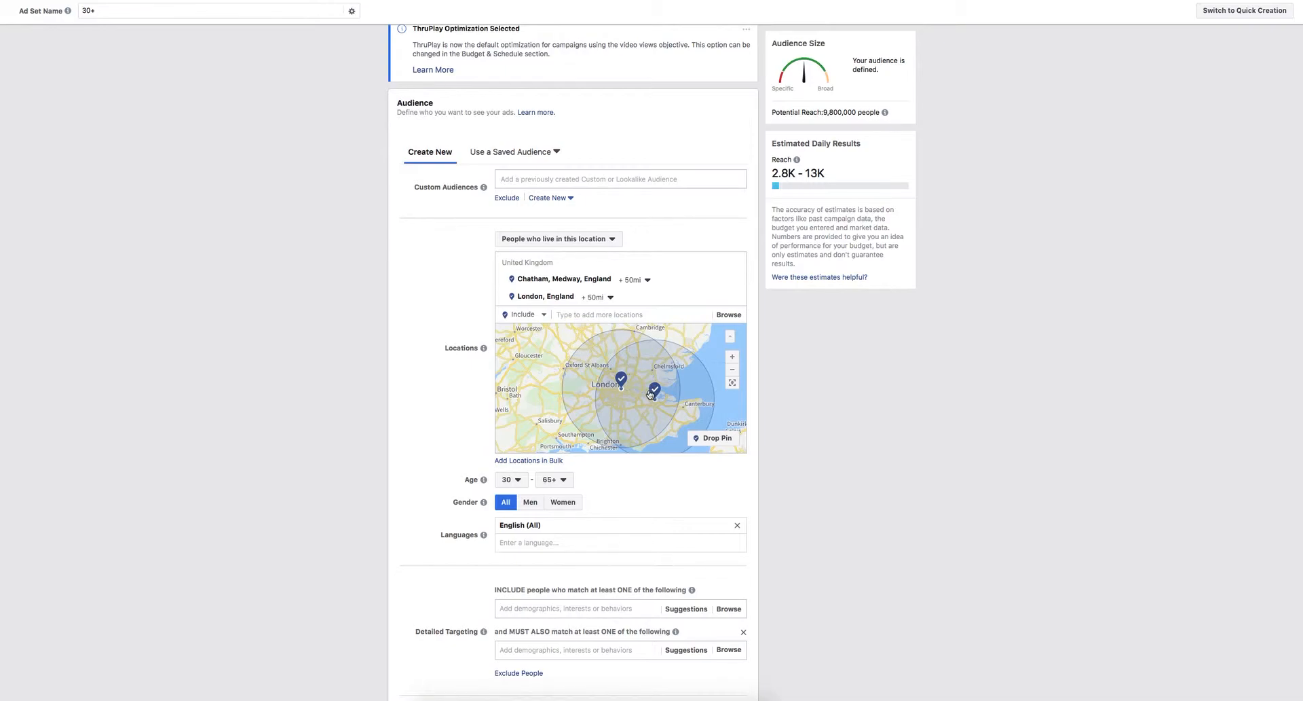
# Step: Include people whose relationship status is Engaged in the detailed targeting, from the Demographics category
pyautogui.scroll(-1, 650, 394)
pyautogui.scroll(1, 647, 408)
pyautogui.scroll(-1, 652, 499)
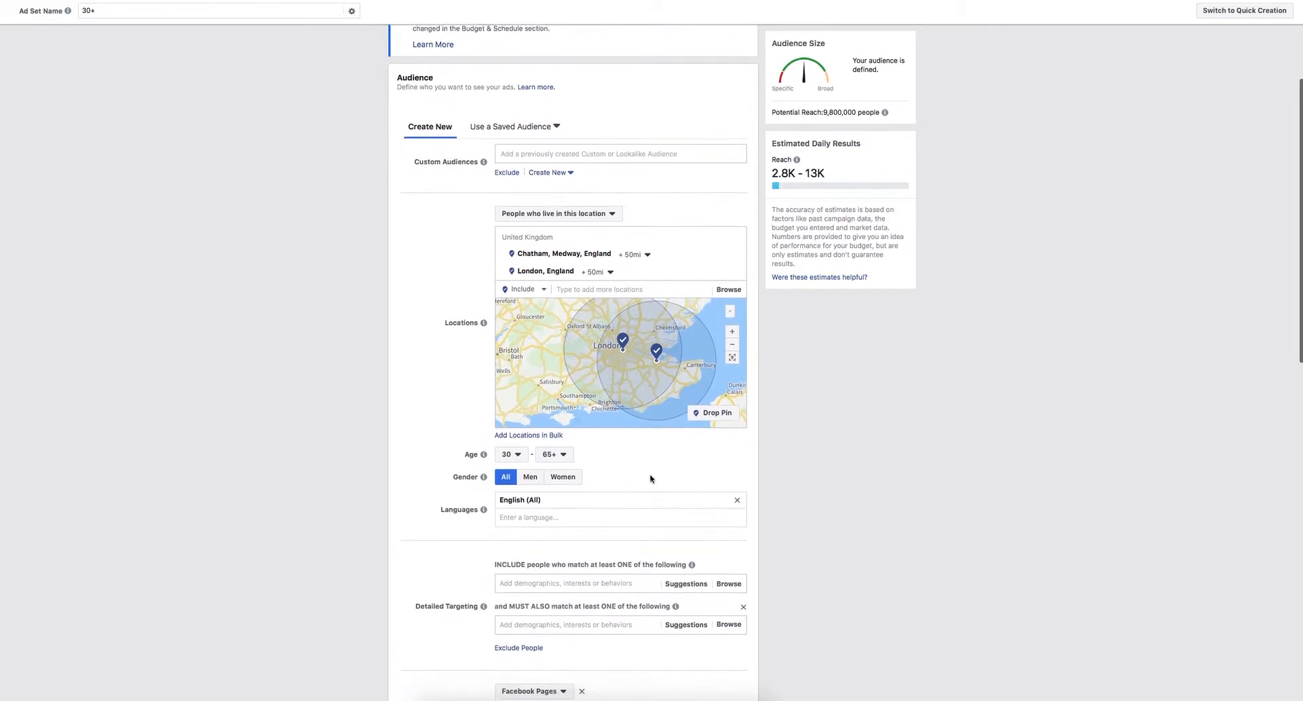
pyautogui.scroll(-1, 649, 475)
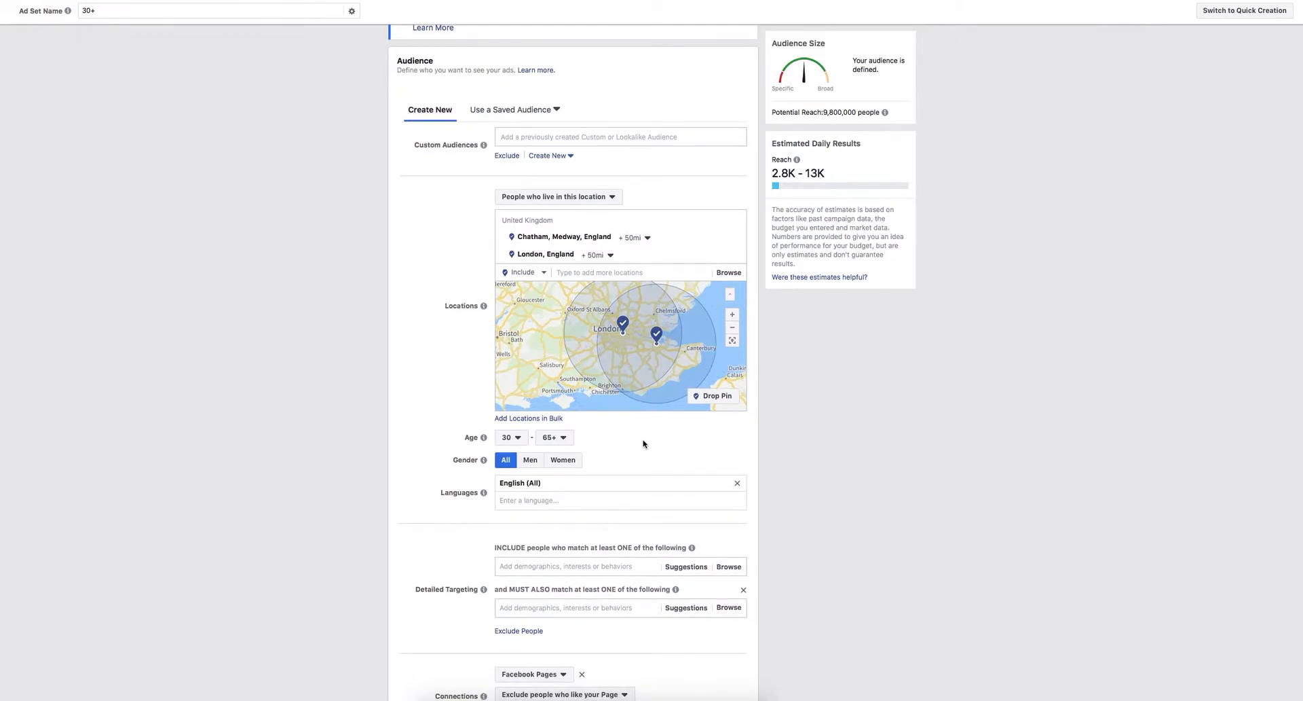
pyautogui.scroll(-3, 647, 441)
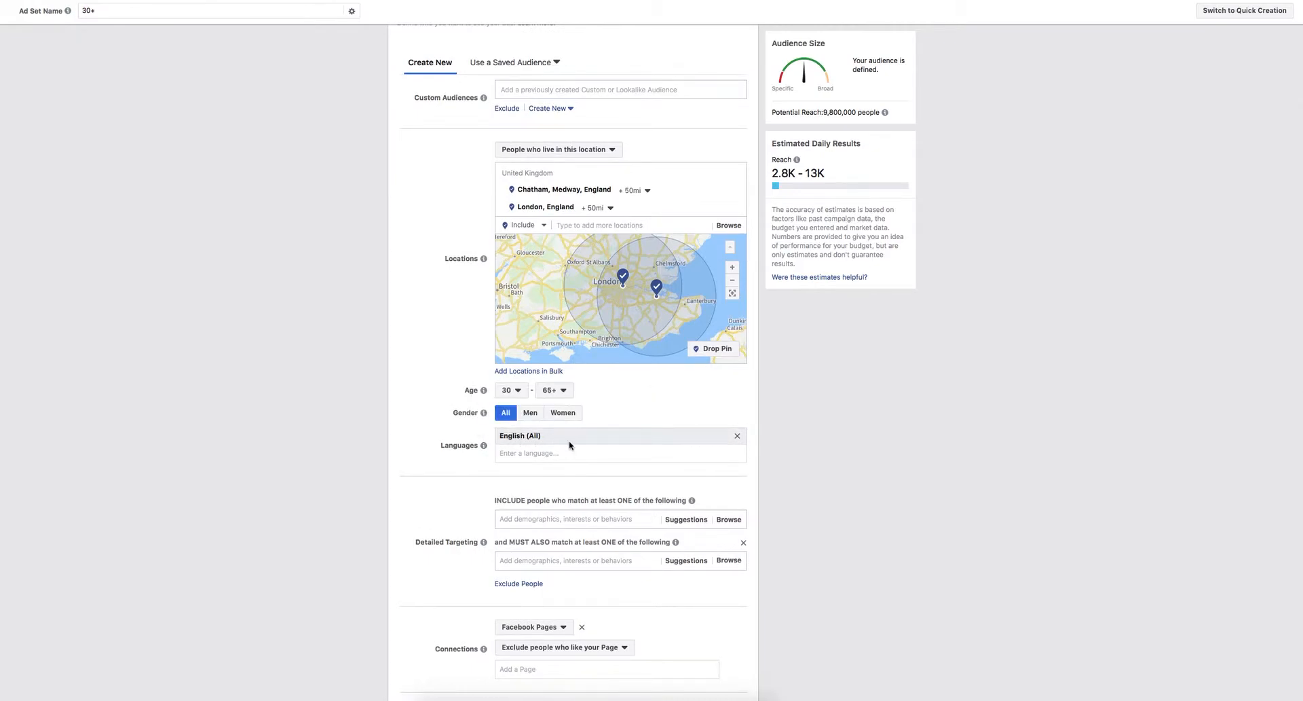
pyautogui.scroll(-1, 629, 439)
pyautogui.scroll(-2, 628, 438)
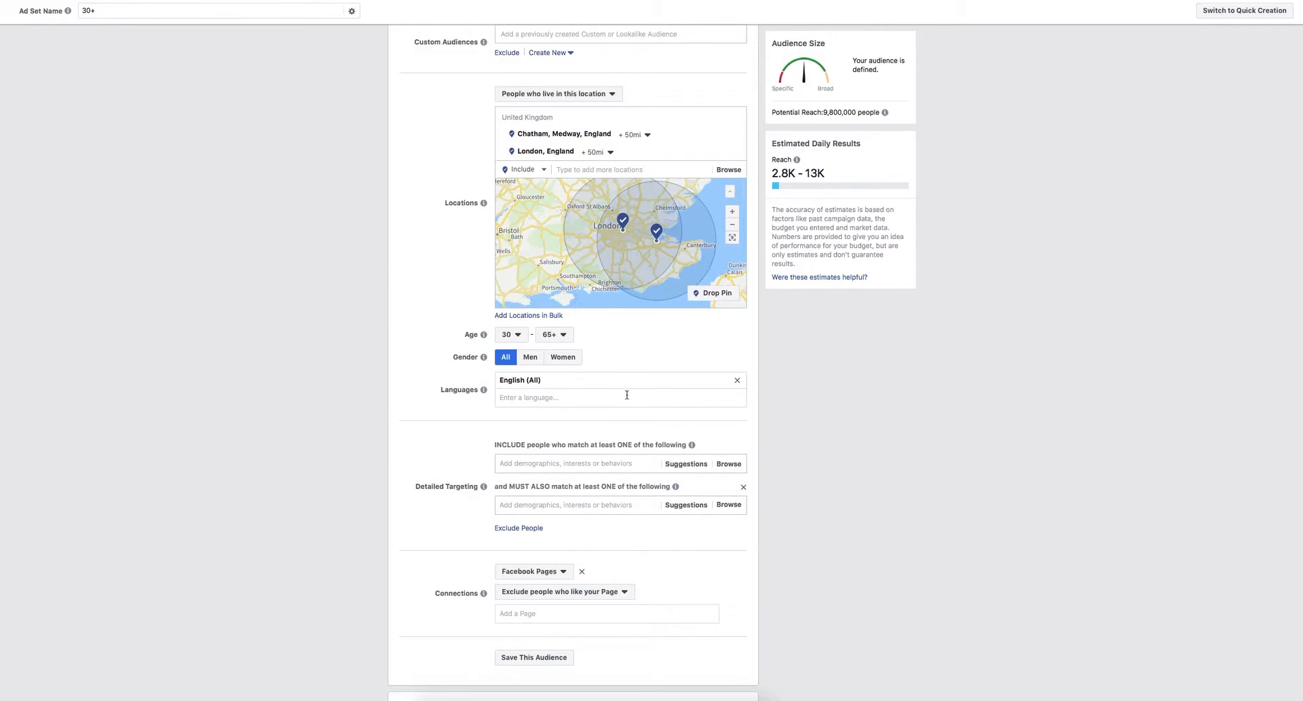
pyautogui.scroll(-2, 621, 393)
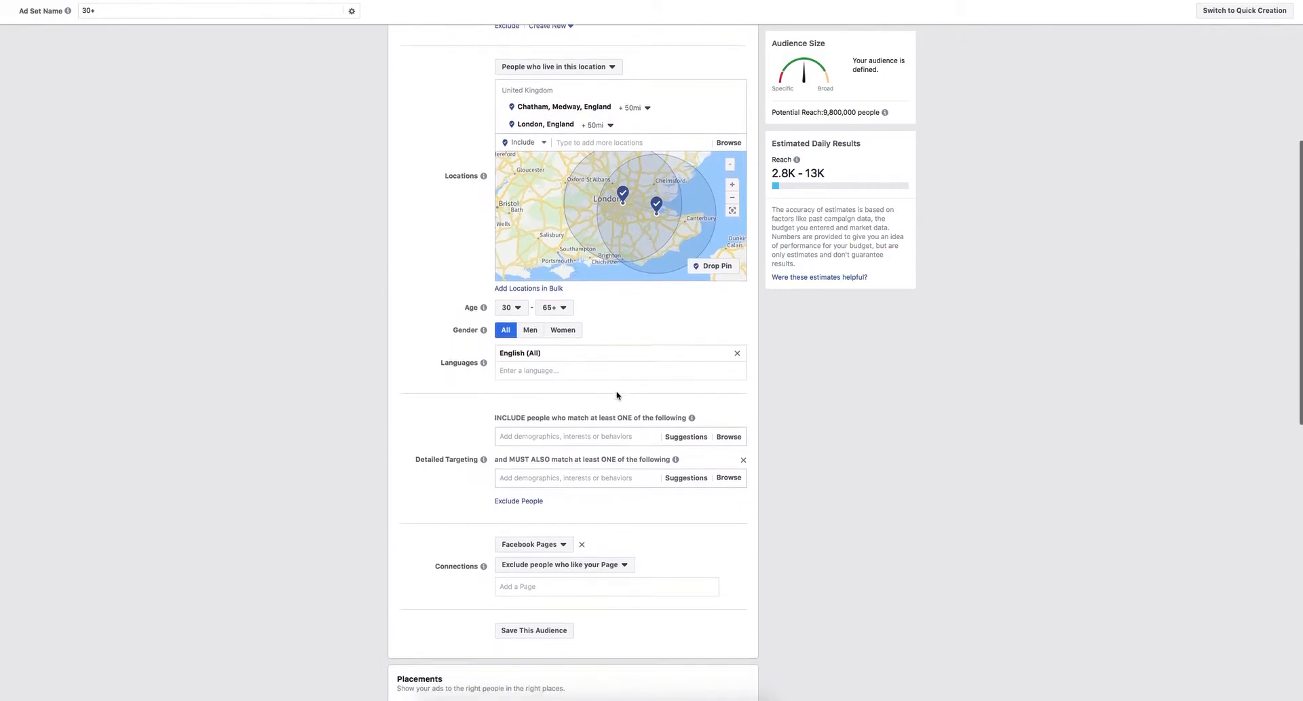
pyautogui.scroll(-1, 617, 380)
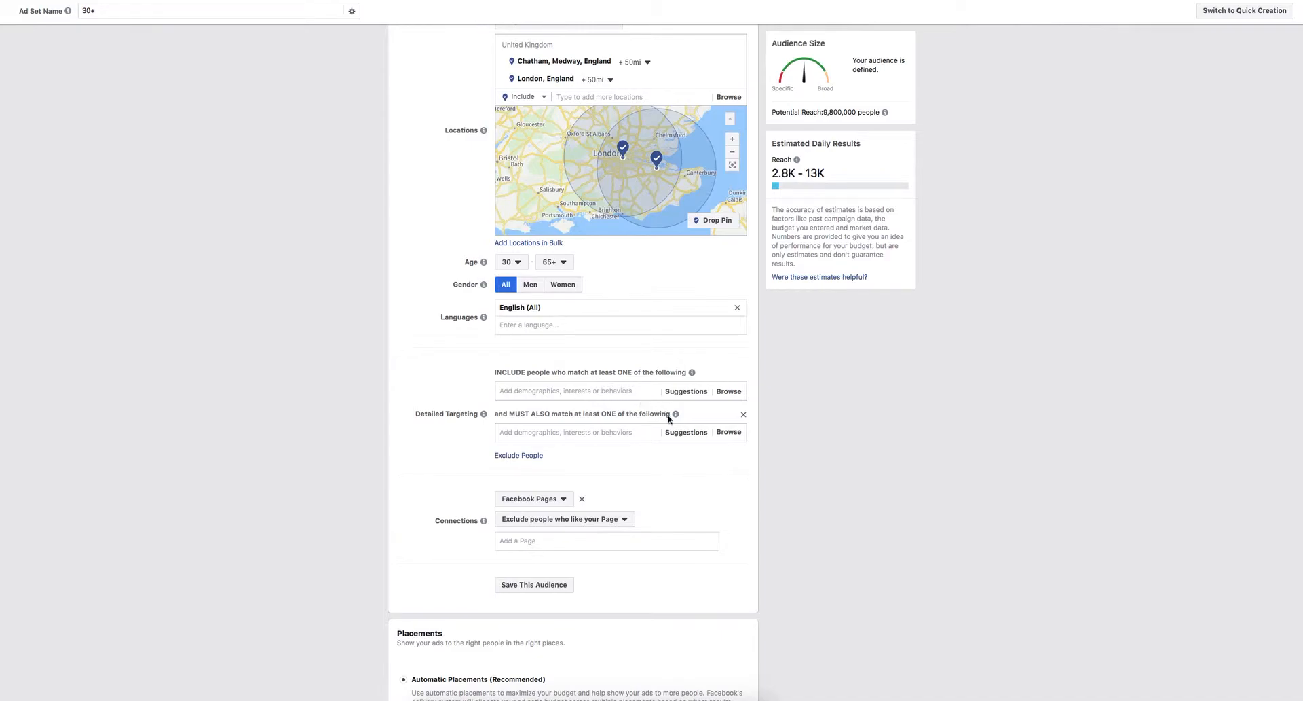
pyautogui.click(730, 392)
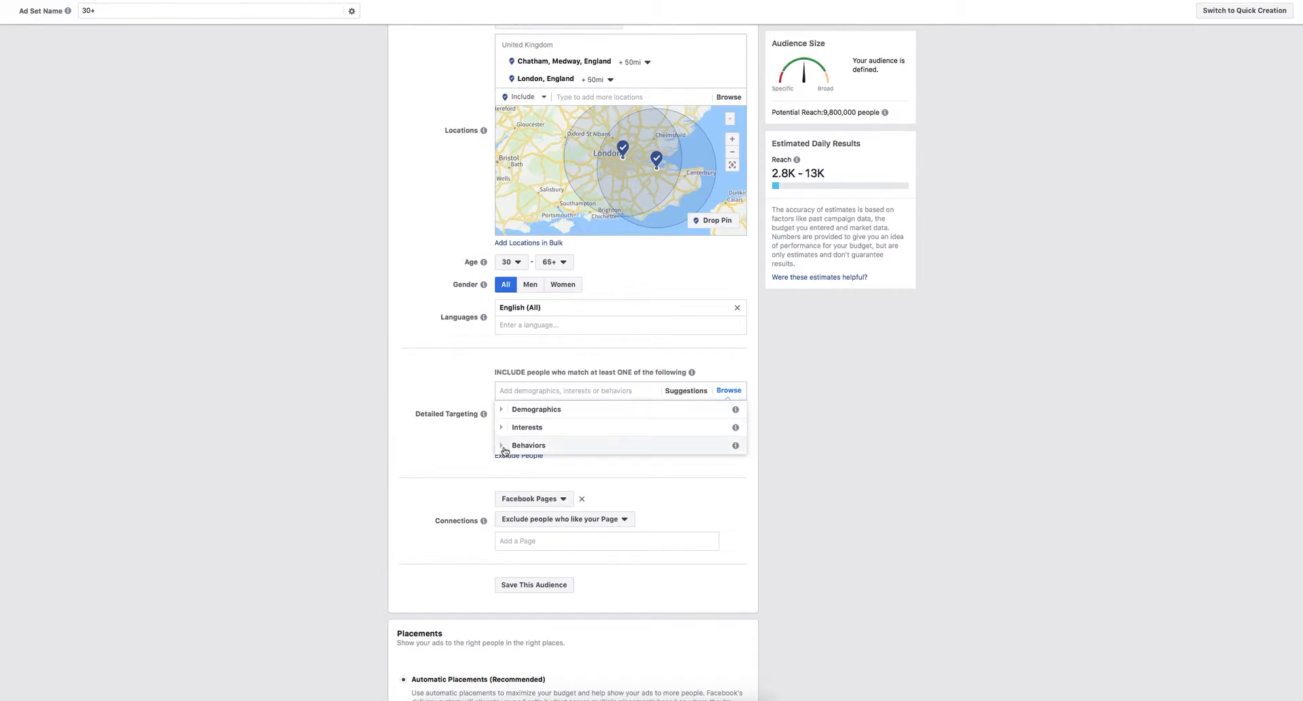
pyautogui.click(503, 410)
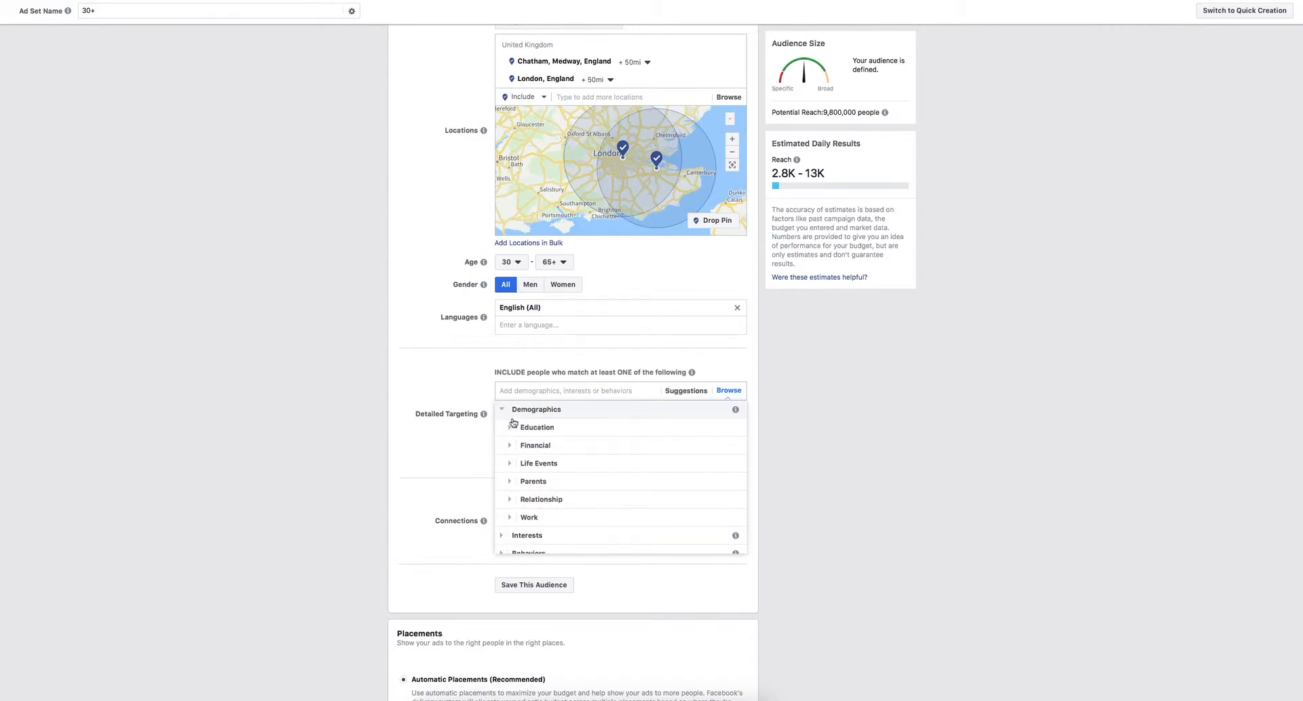
pyautogui.click(509, 500)
pyautogui.click(519, 490)
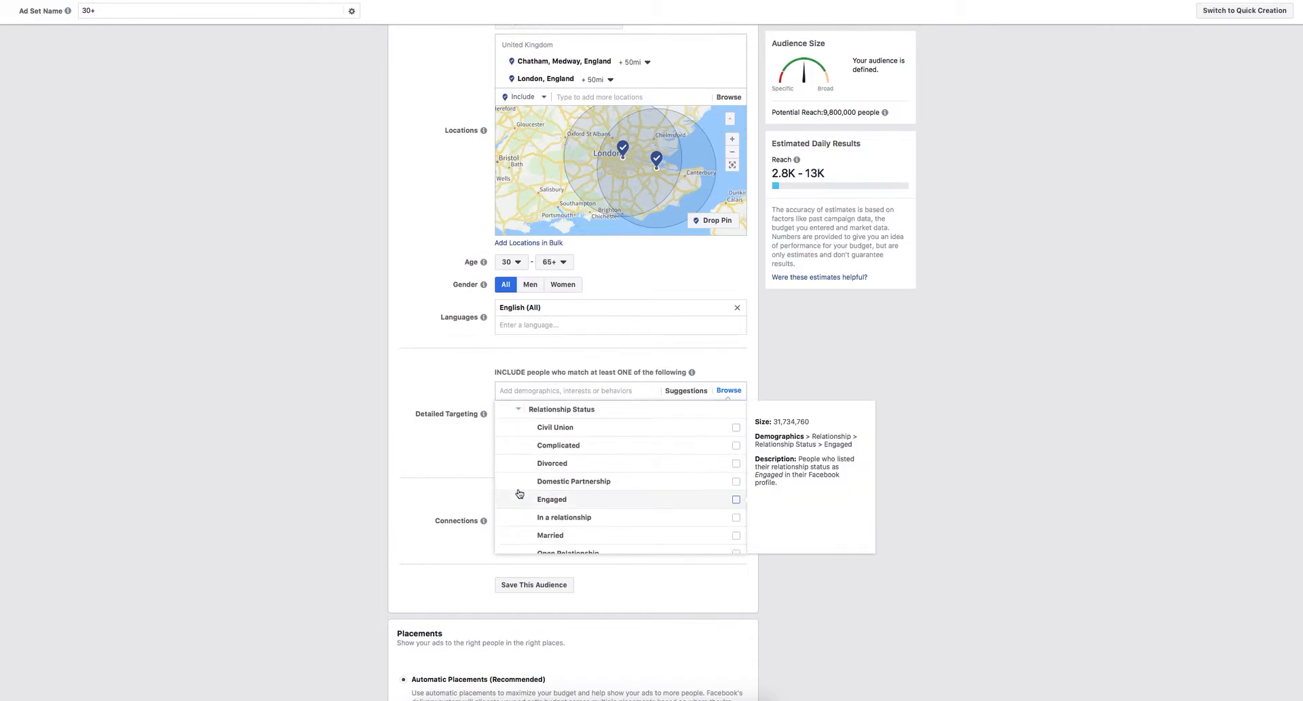
pyautogui.click(736, 501)
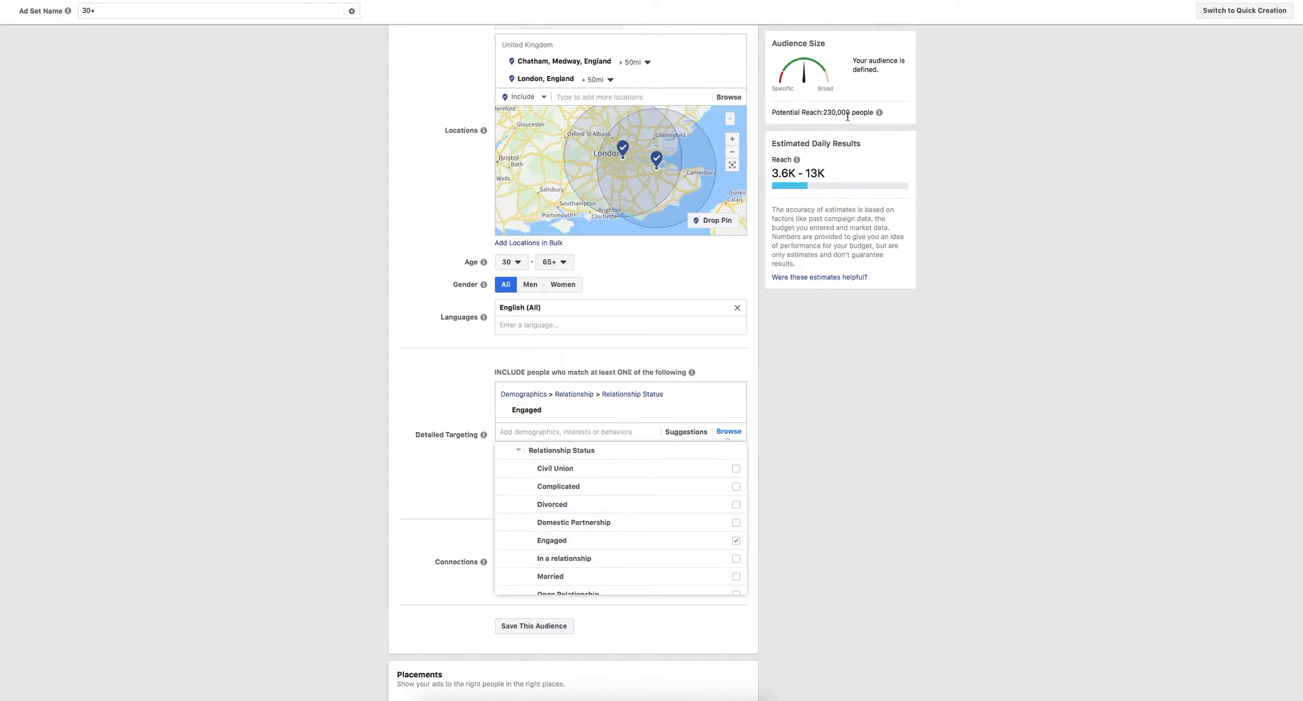
pyautogui.click(787, 391)
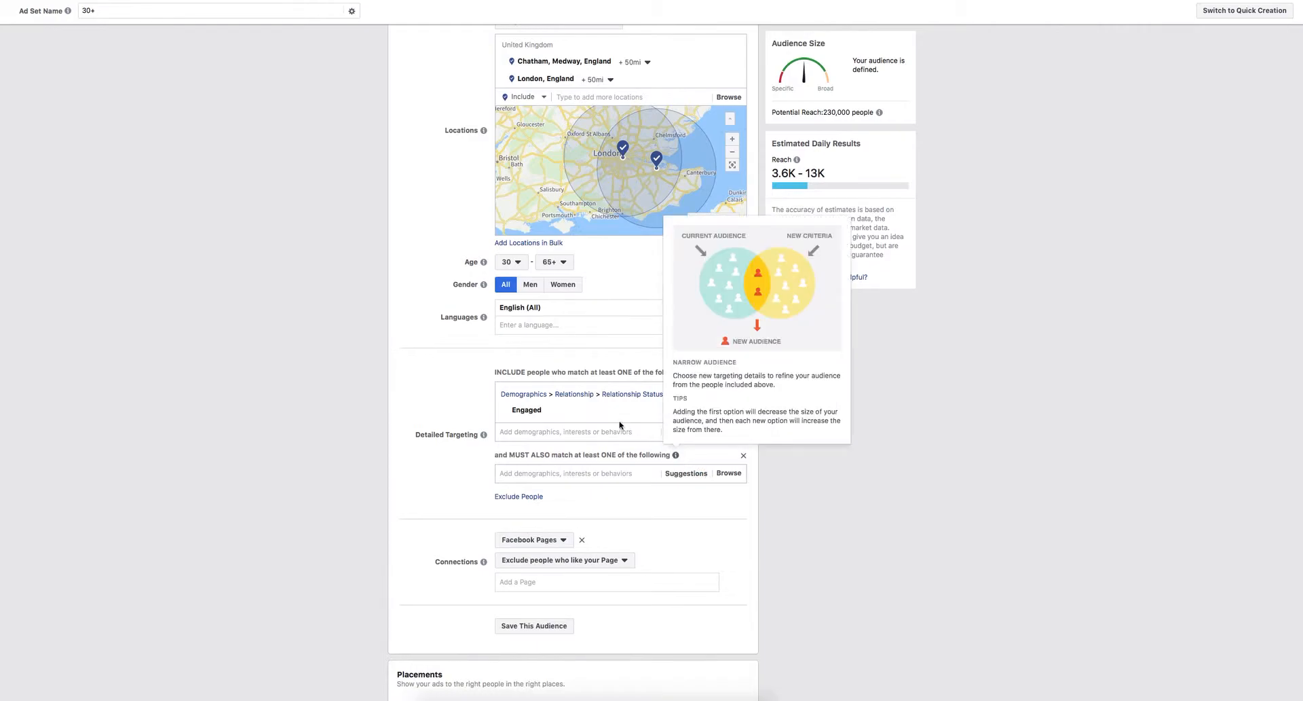
# Step: Narrow the audience to people whose education level is Master's degree or Professional degree, from the Education demographics
pyautogui.moveTo(541, 410)
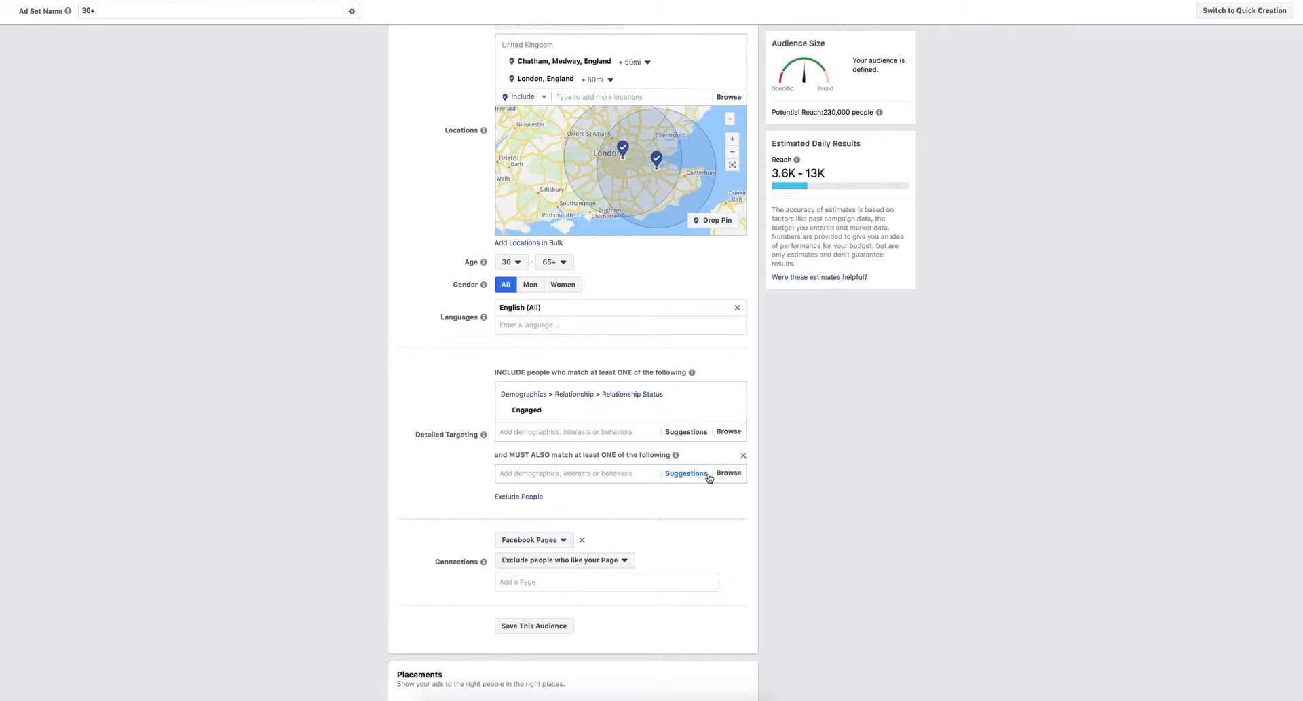
pyautogui.click(729, 474)
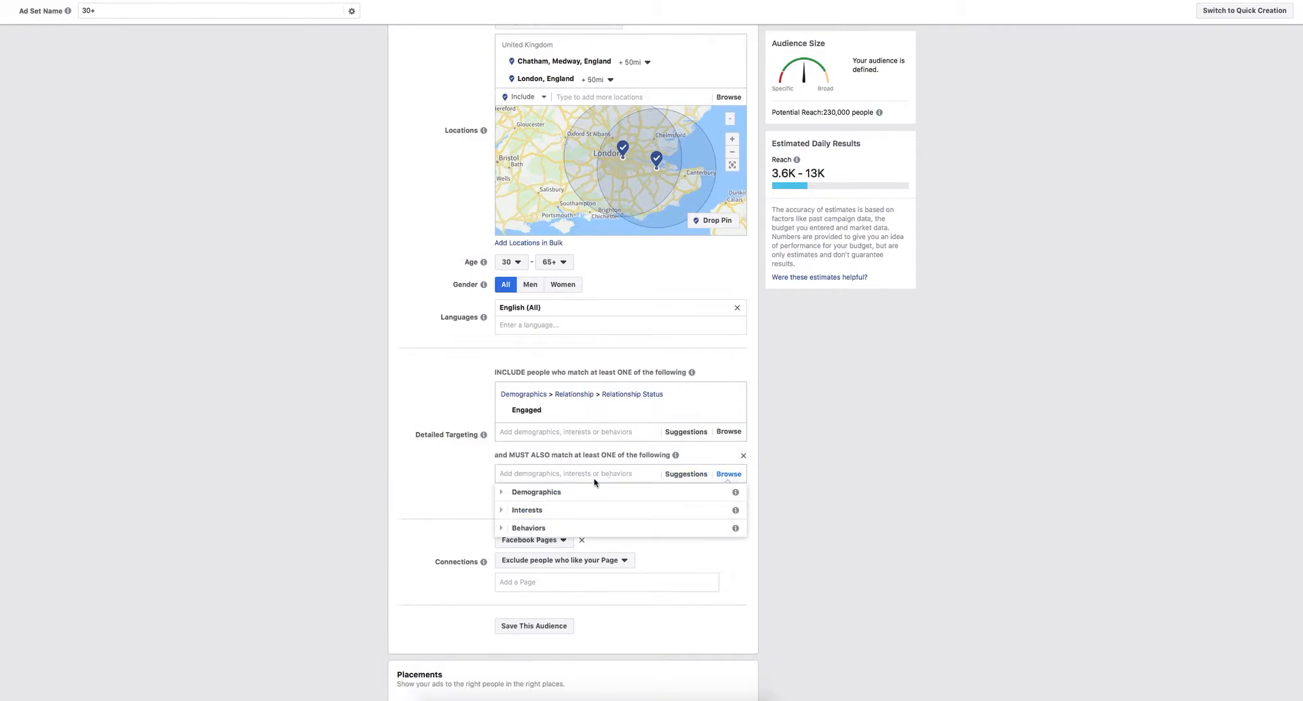
pyautogui.click(501, 491)
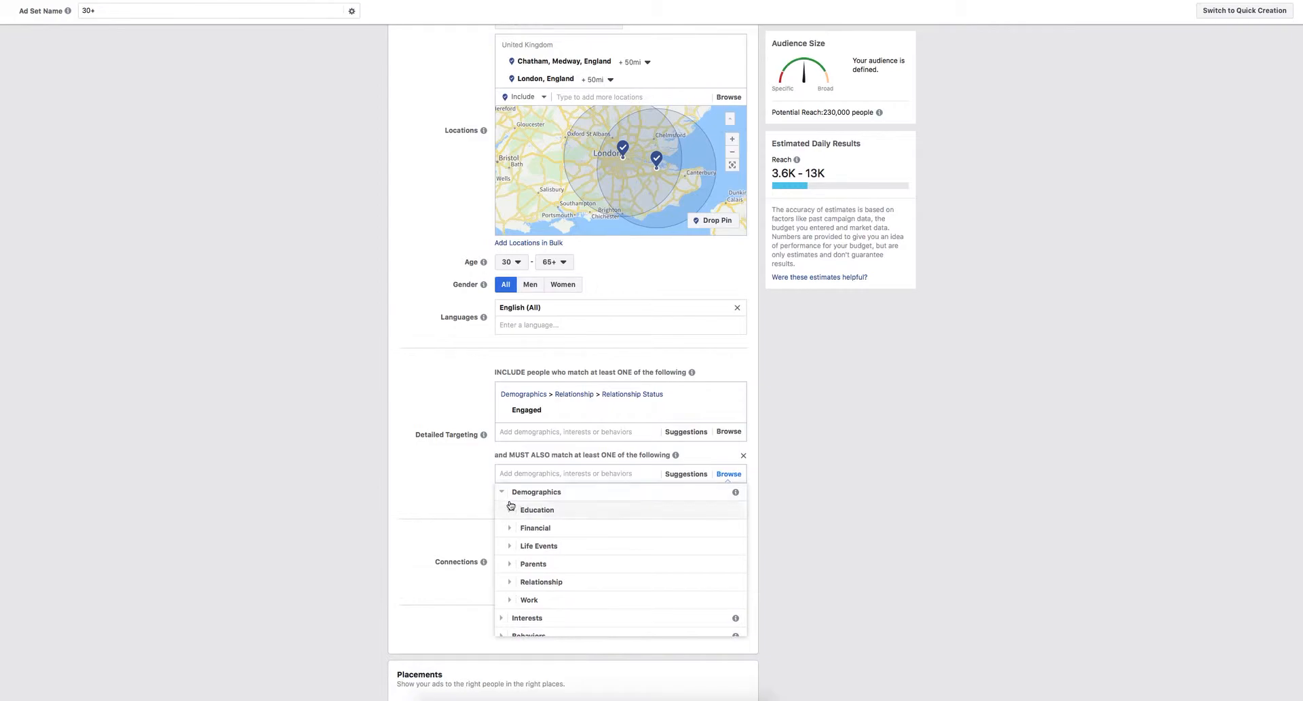
pyautogui.click(509, 509)
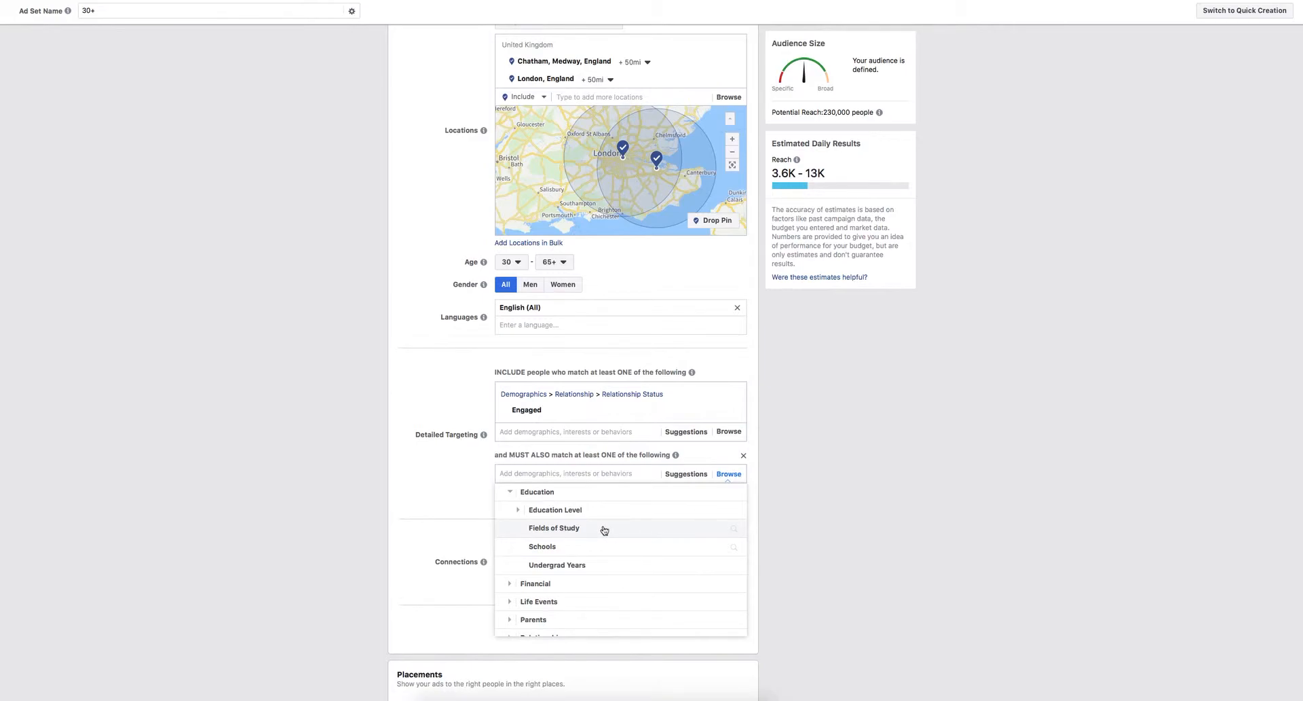
pyautogui.click(519, 513)
pyautogui.scroll(-1, 641, 554)
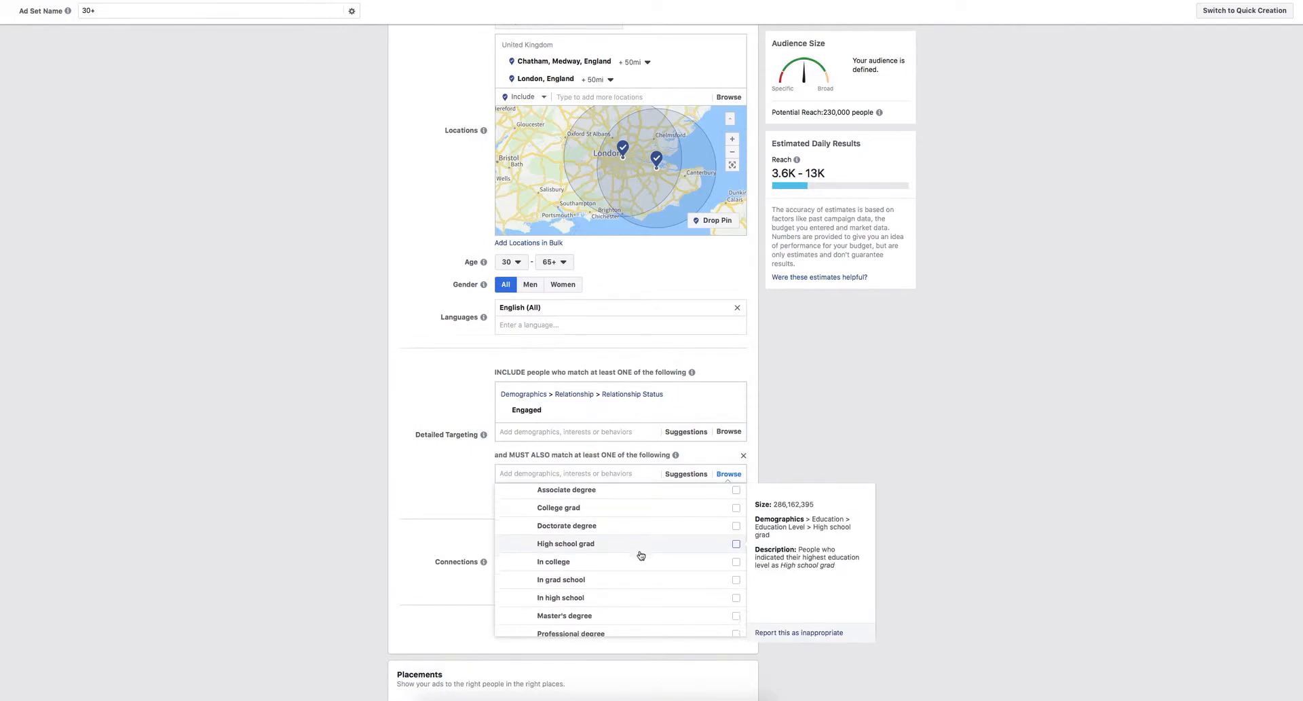
pyautogui.scroll(-5, 641, 555)
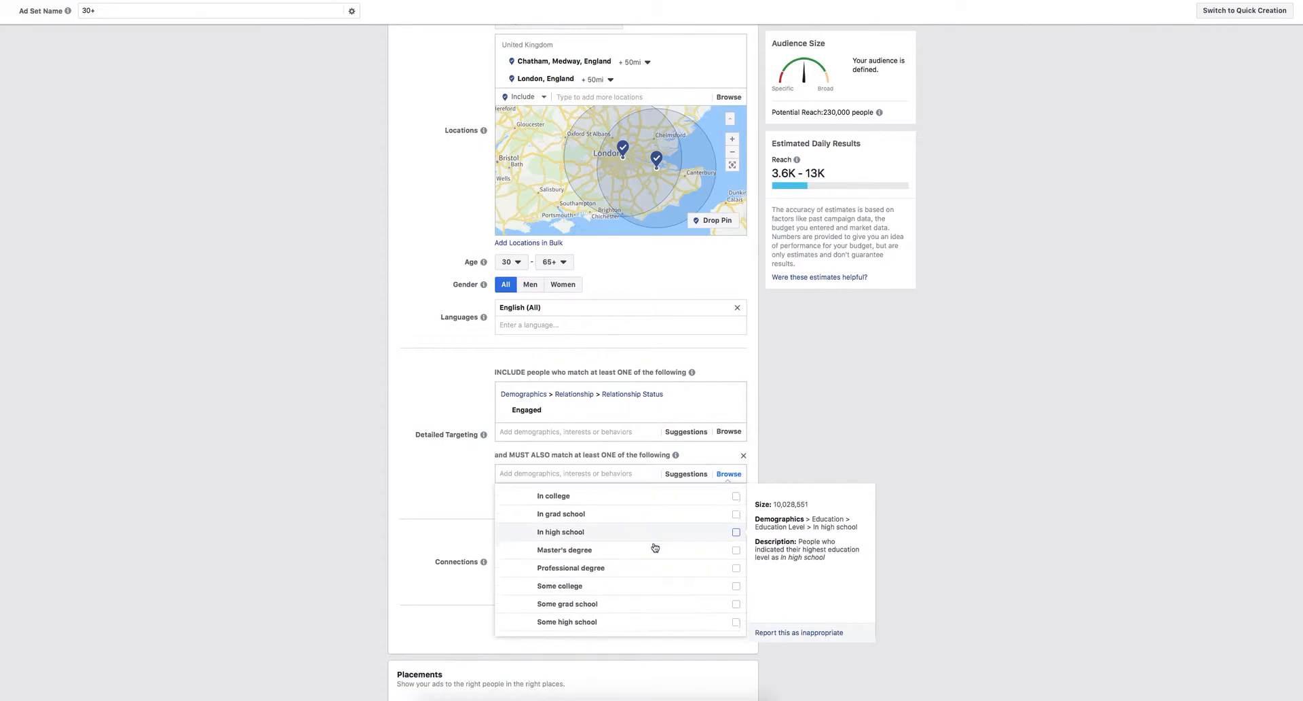
pyautogui.click(737, 546)
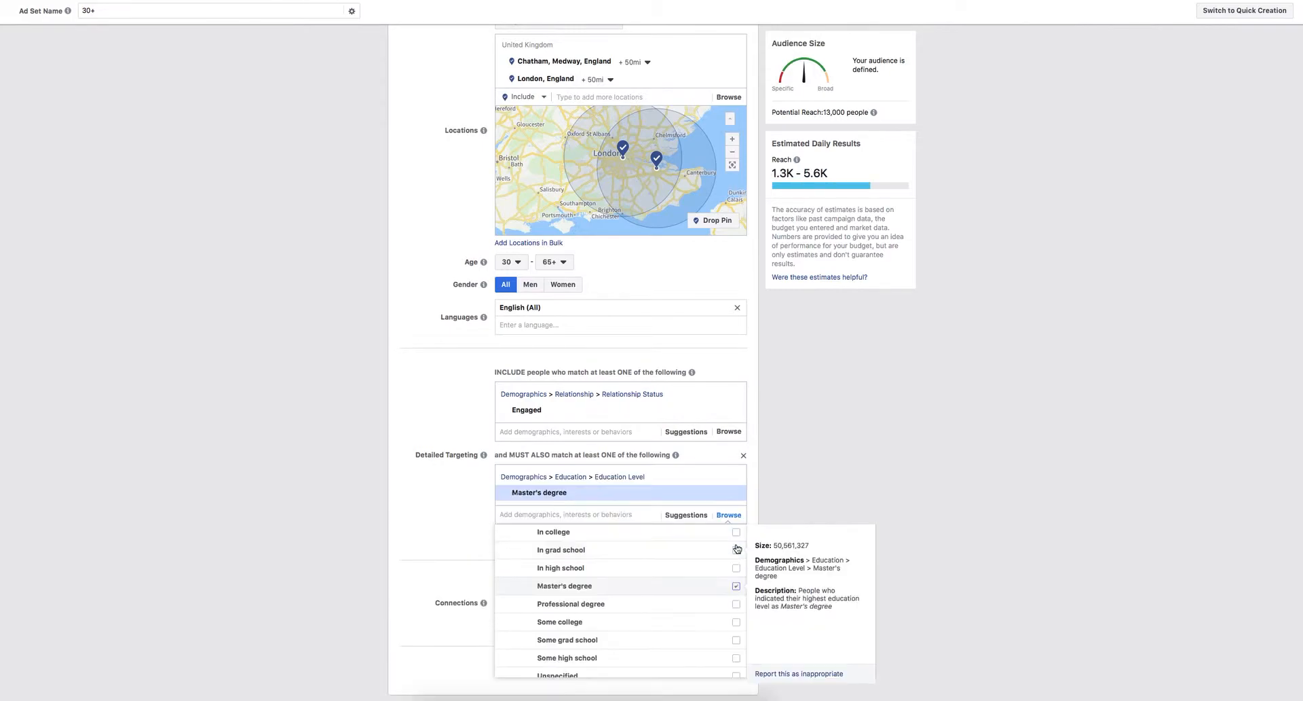
pyautogui.click(737, 601)
# Step: Add Doctorate degree to the education levels in the must-also-match condition
pyautogui.scroll(-1, 679, 622)
pyautogui.scroll(1, 684, 626)
pyautogui.scroll(3, 685, 614)
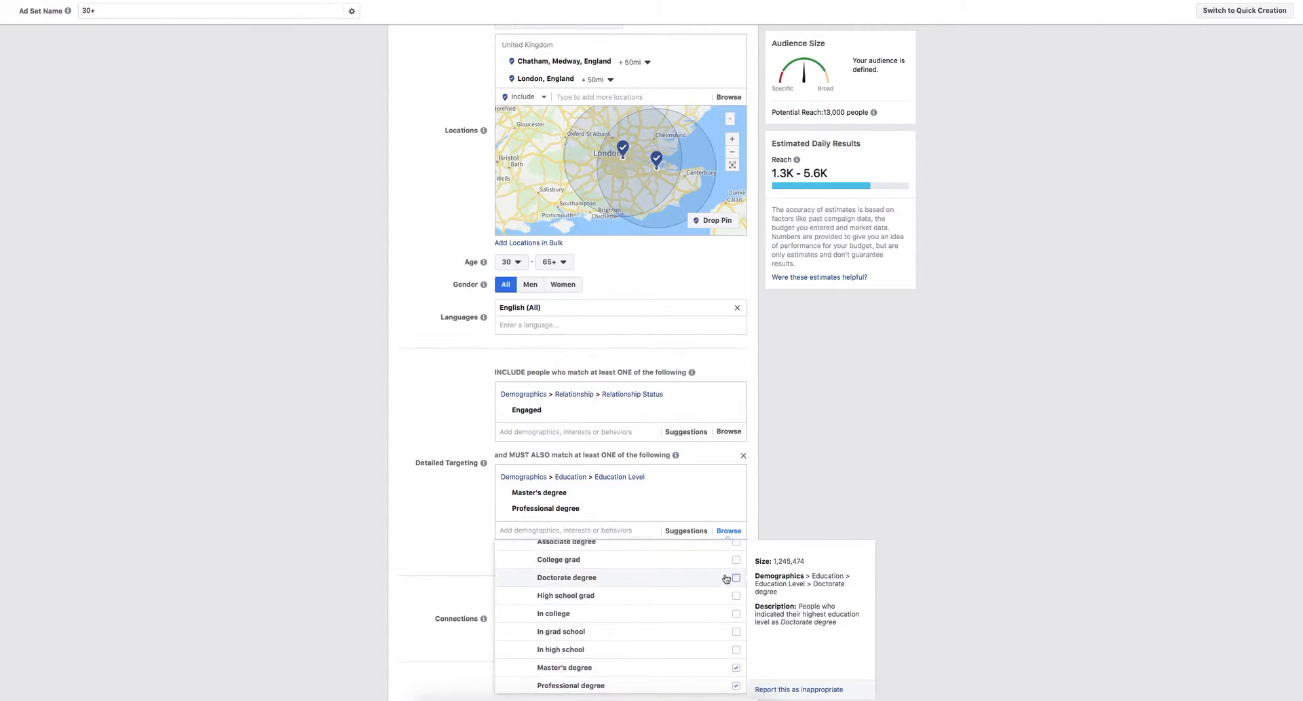
pyautogui.click(736, 577)
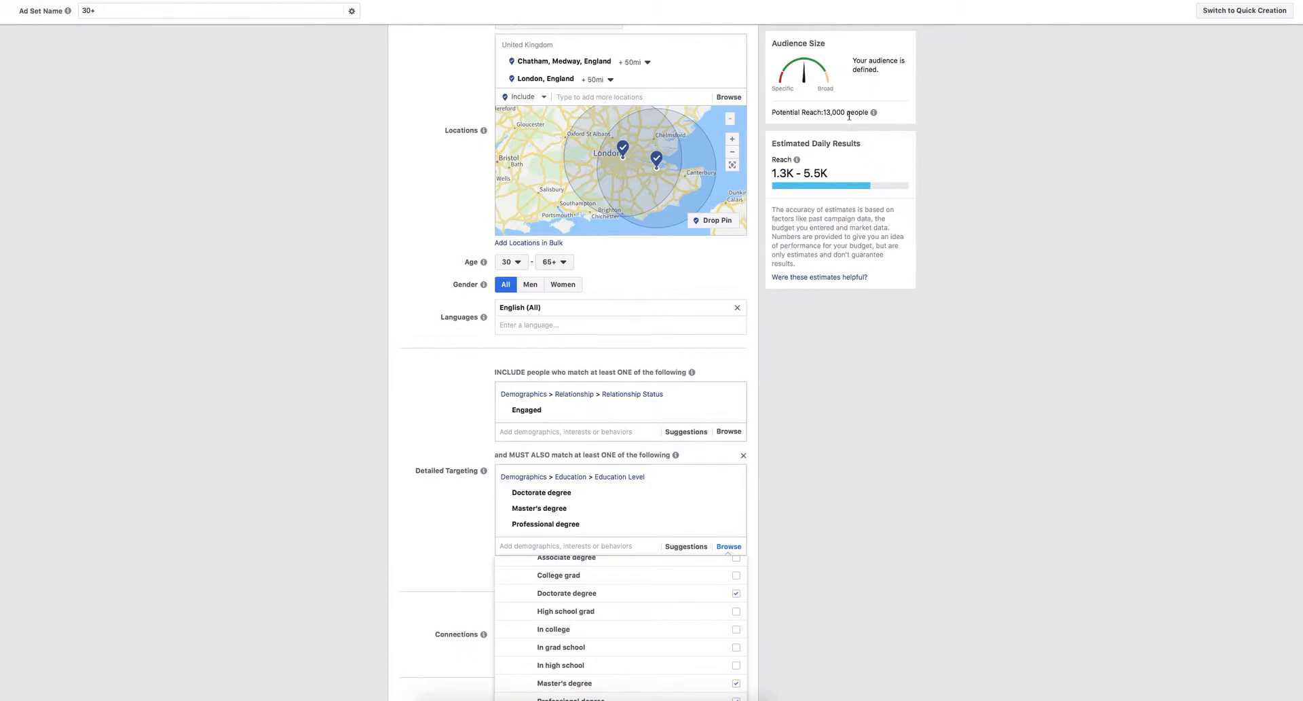
pyautogui.click(841, 492)
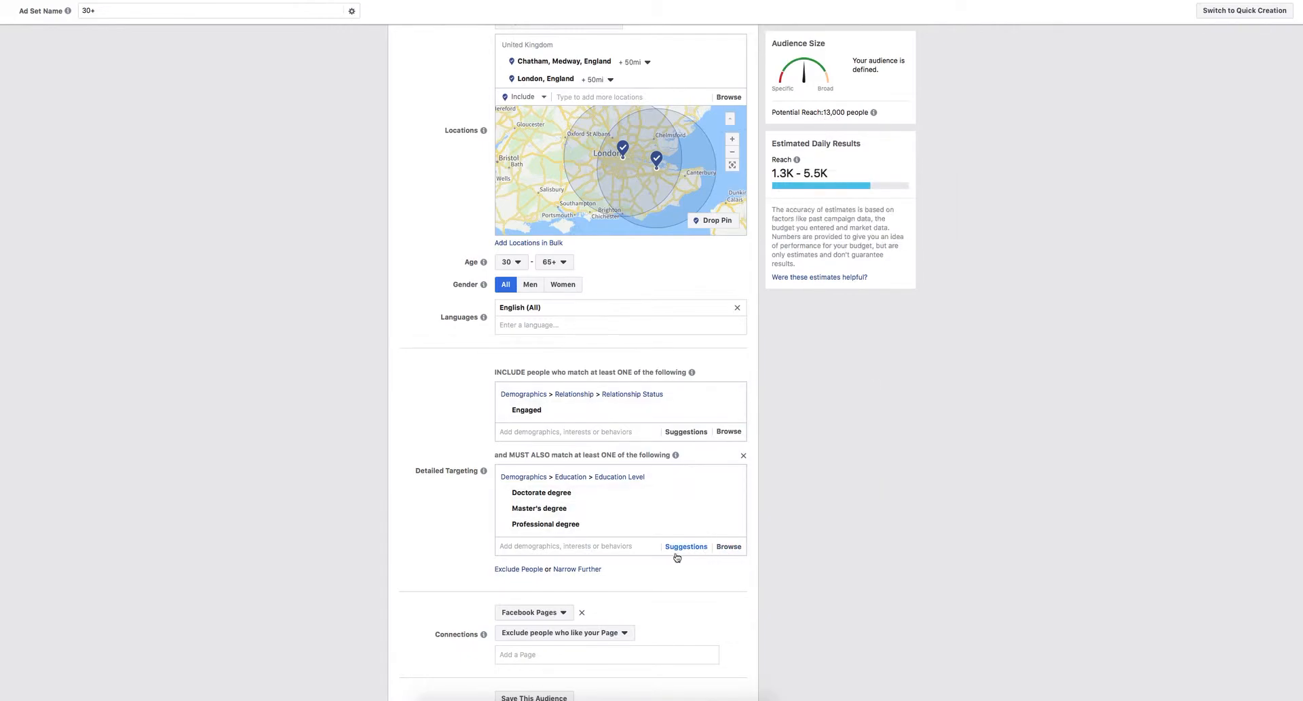
# Step: Add the IT and Technical Services and Legal Services work industries to the must-also-match condition
pyautogui.click(729, 547)
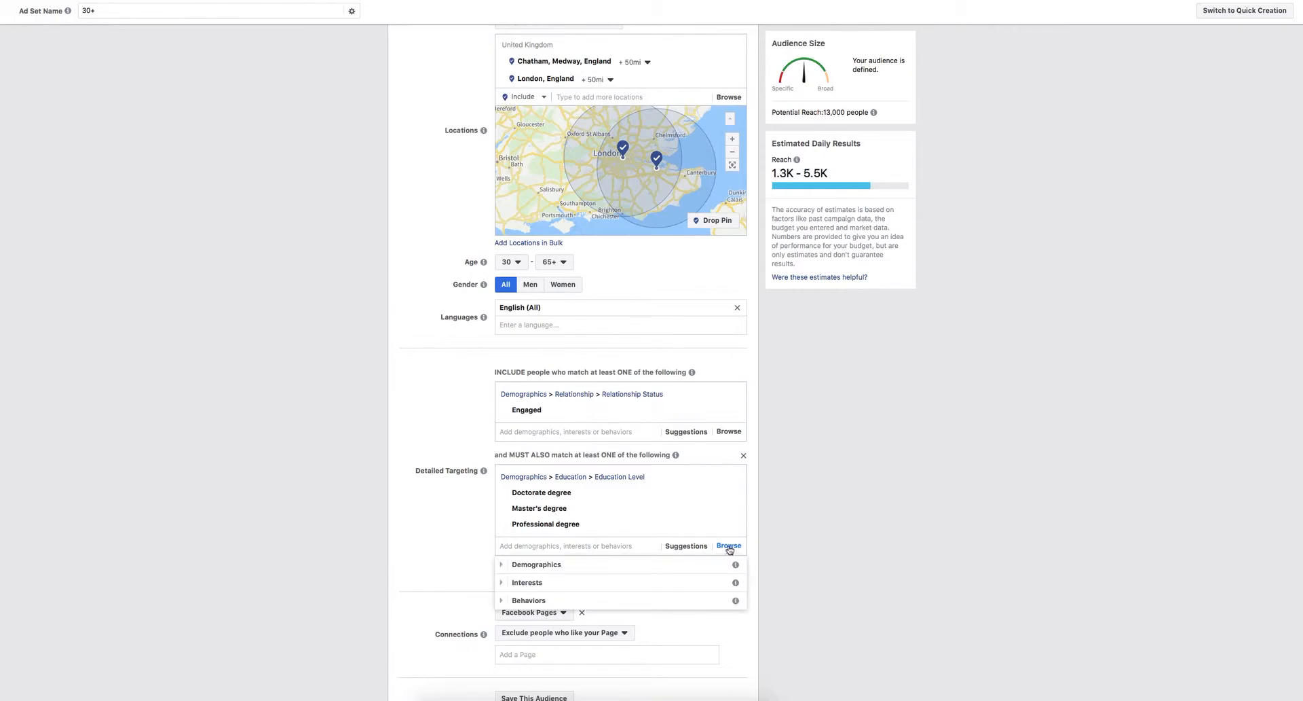
pyautogui.click(502, 564)
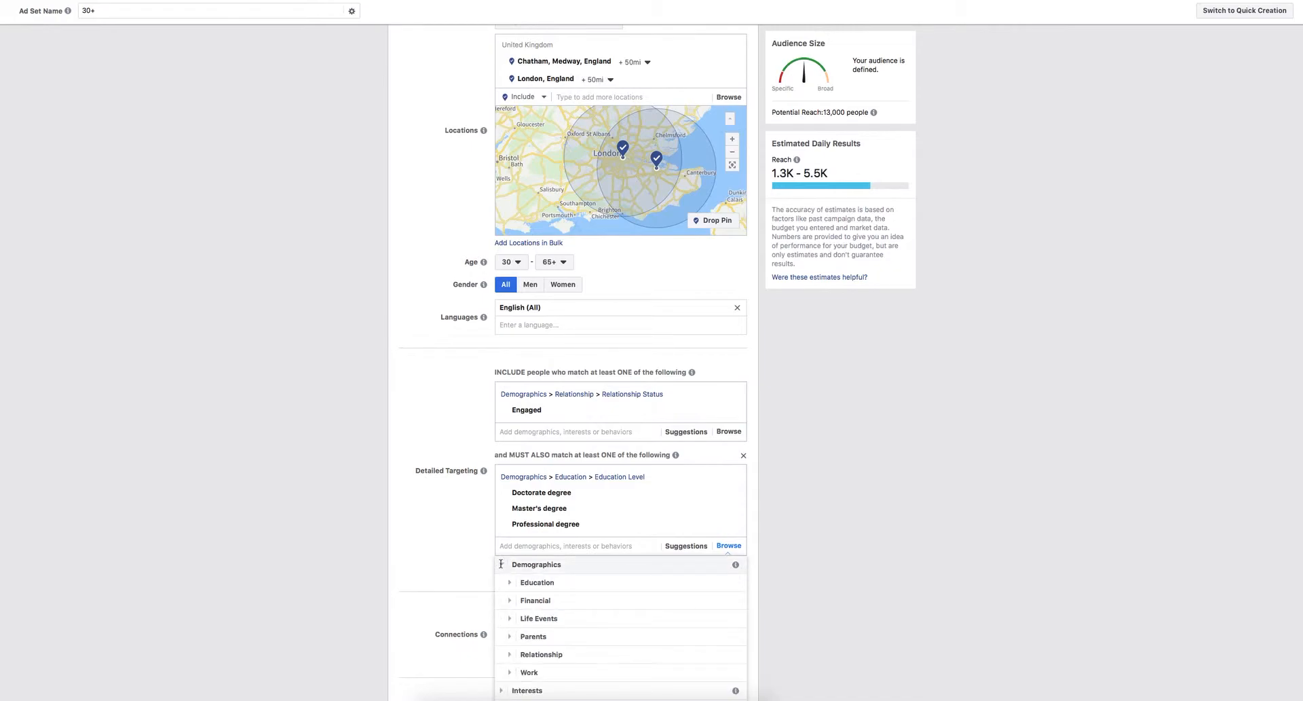
pyautogui.scroll(-1, 527, 591)
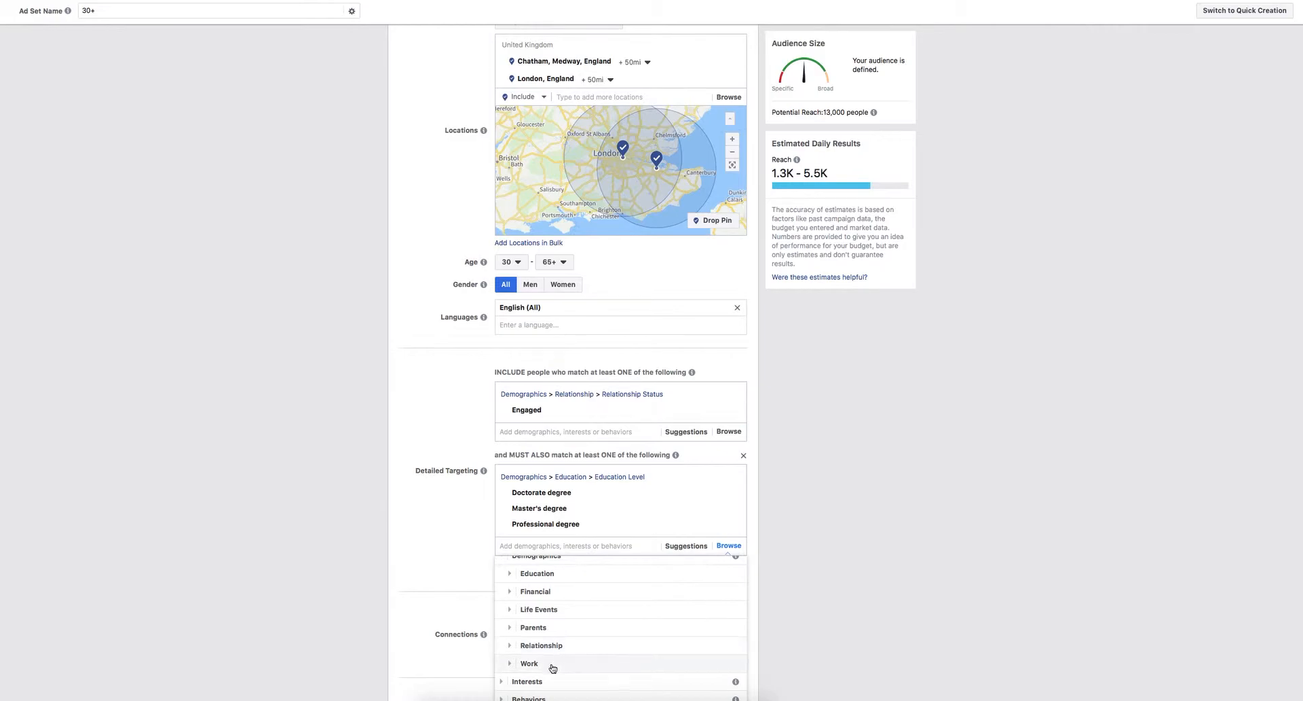
pyautogui.click(510, 664)
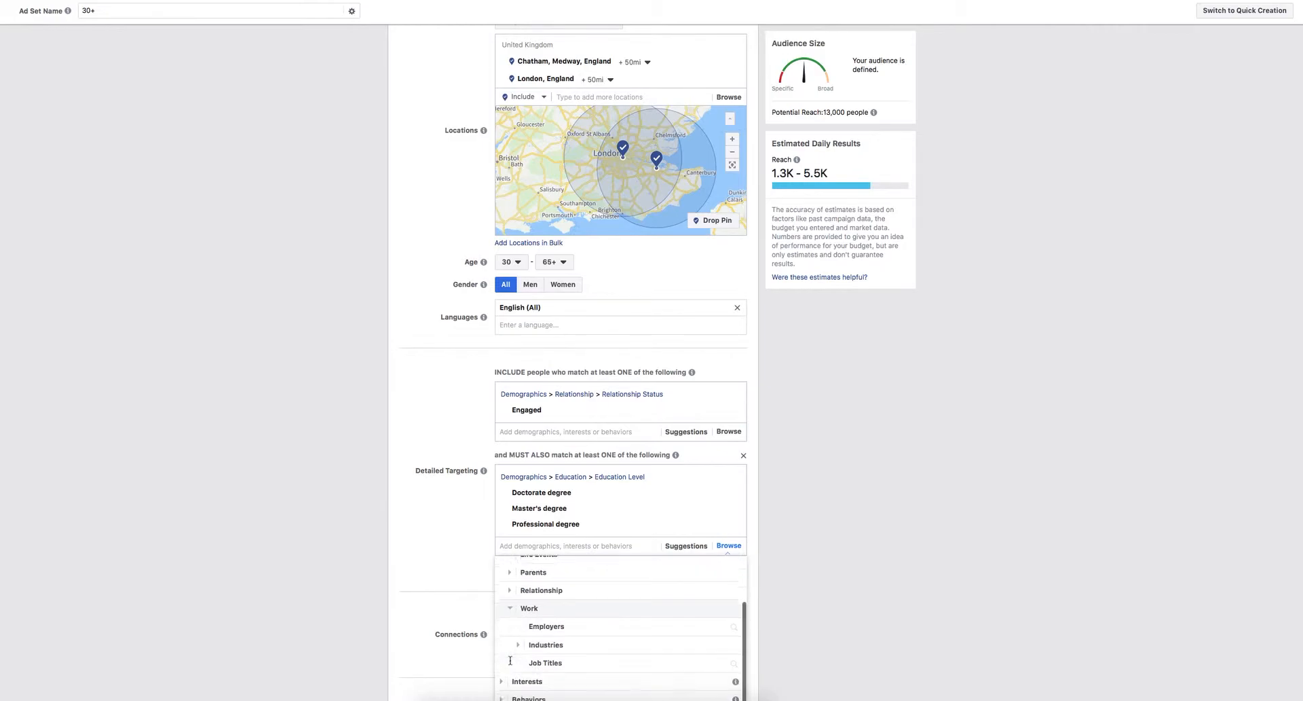
pyautogui.scroll(-4, 761, 550)
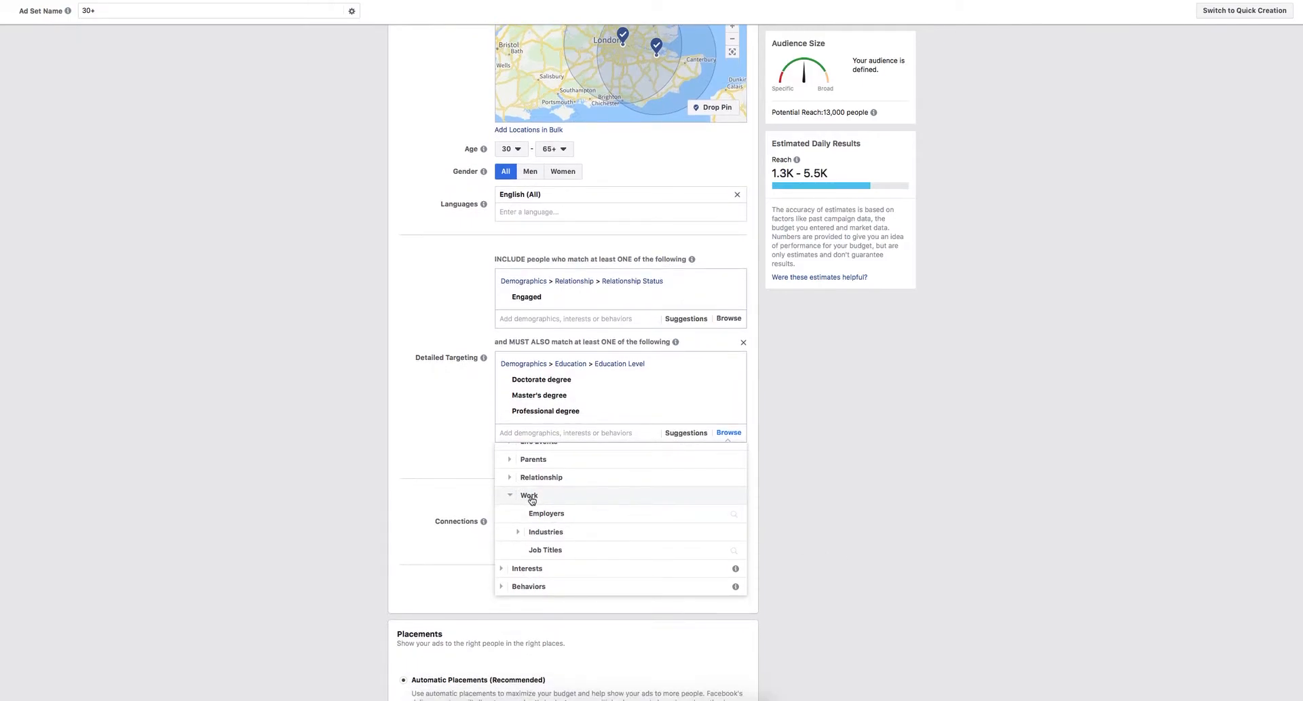
pyautogui.click(524, 534)
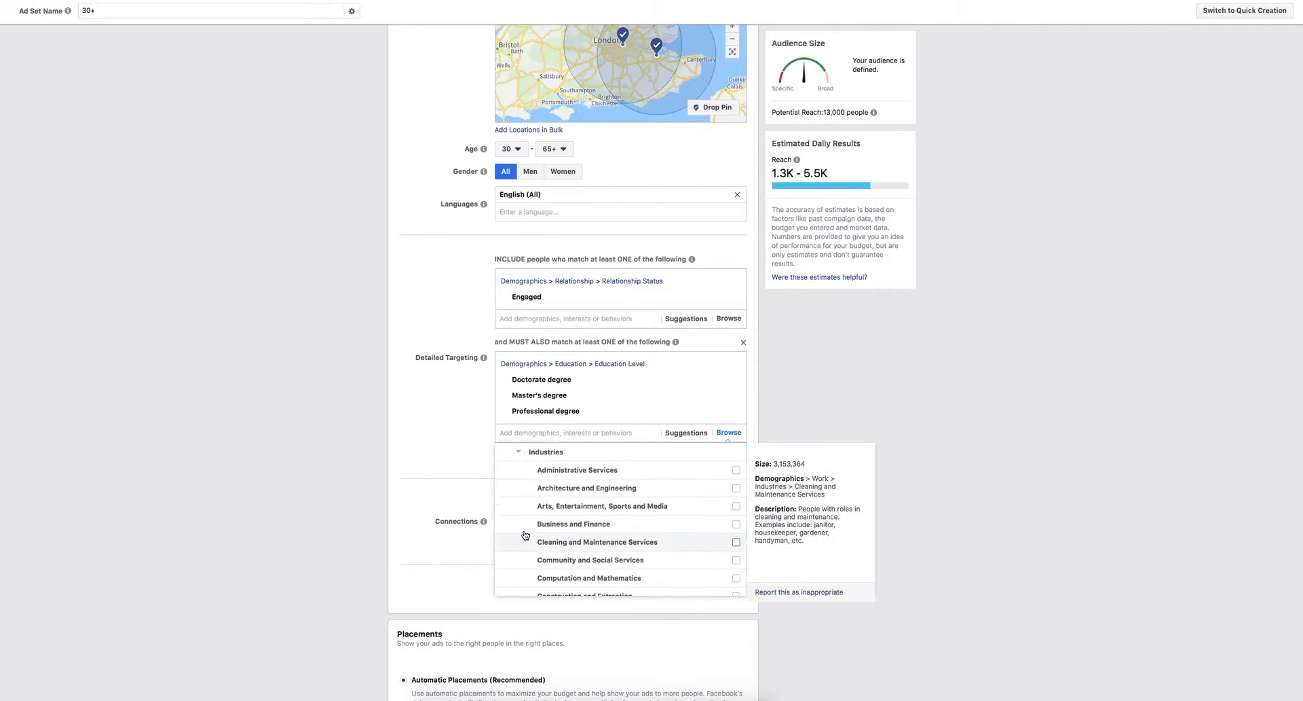
pyautogui.scroll(-5, 602, 534)
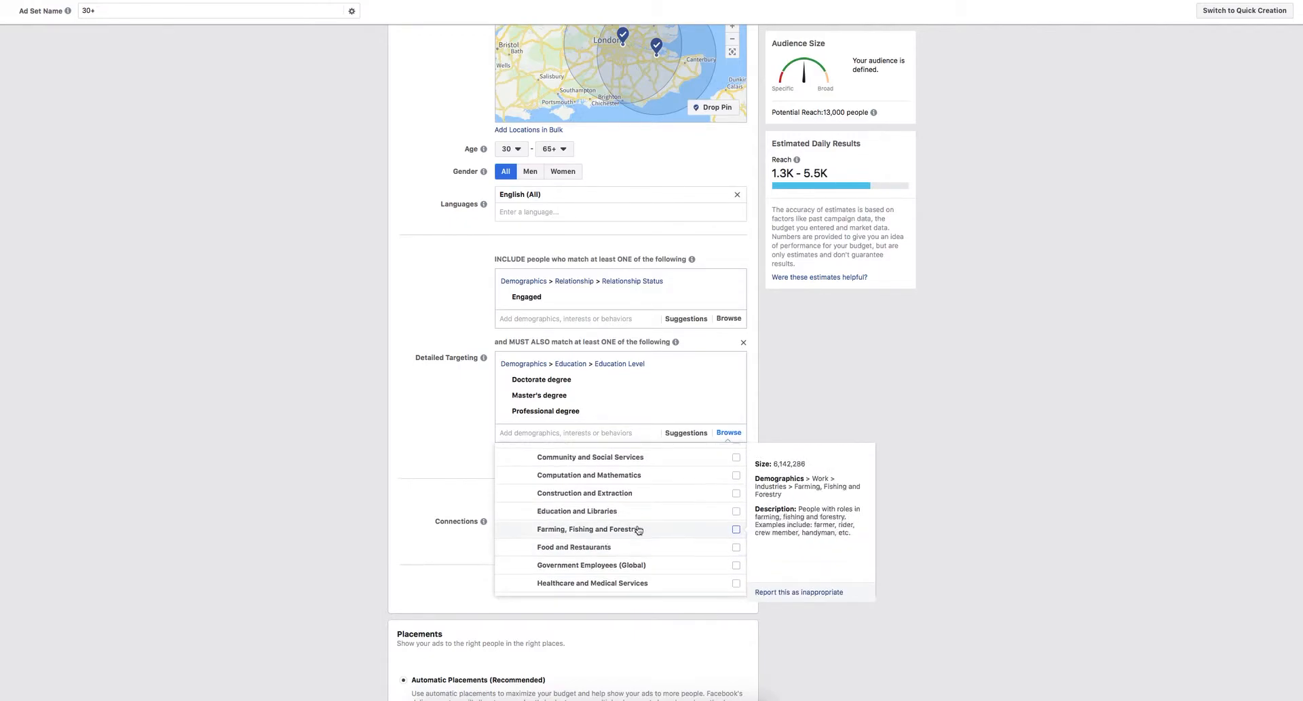
pyautogui.scroll(-3, 681, 524)
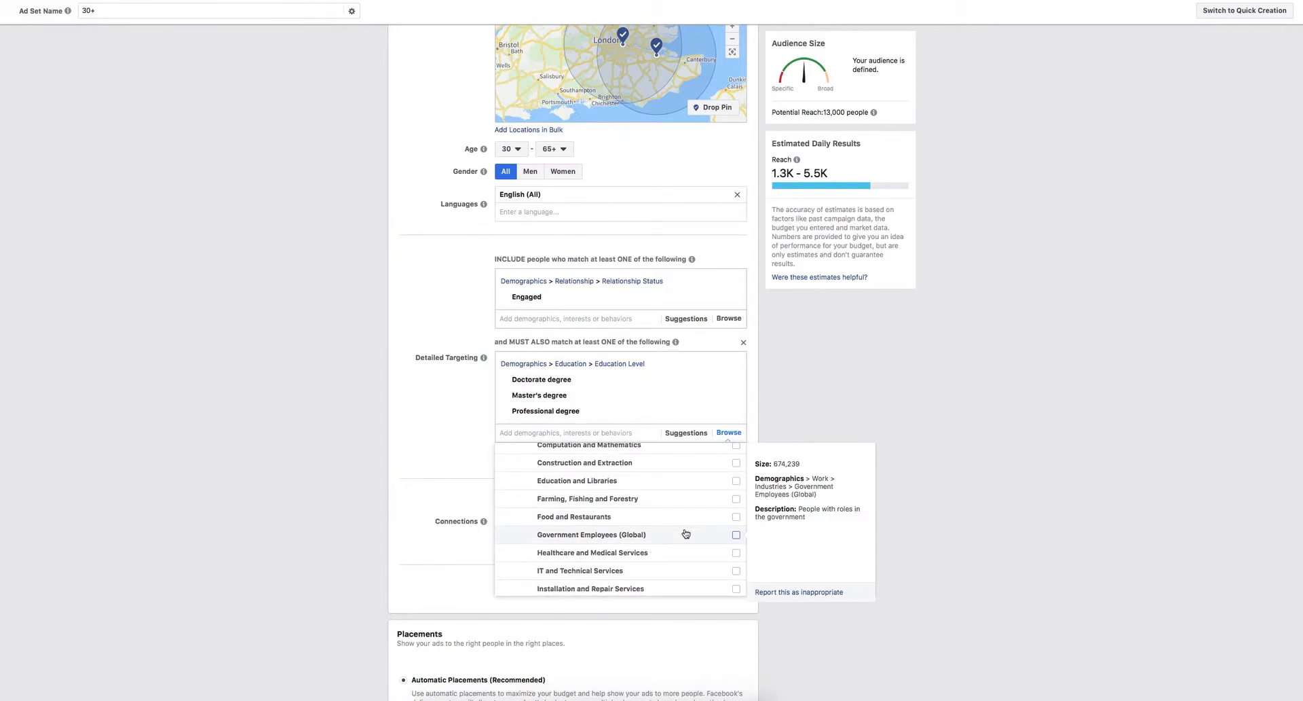
pyautogui.click(737, 550)
pyautogui.scroll(-2, 706, 597)
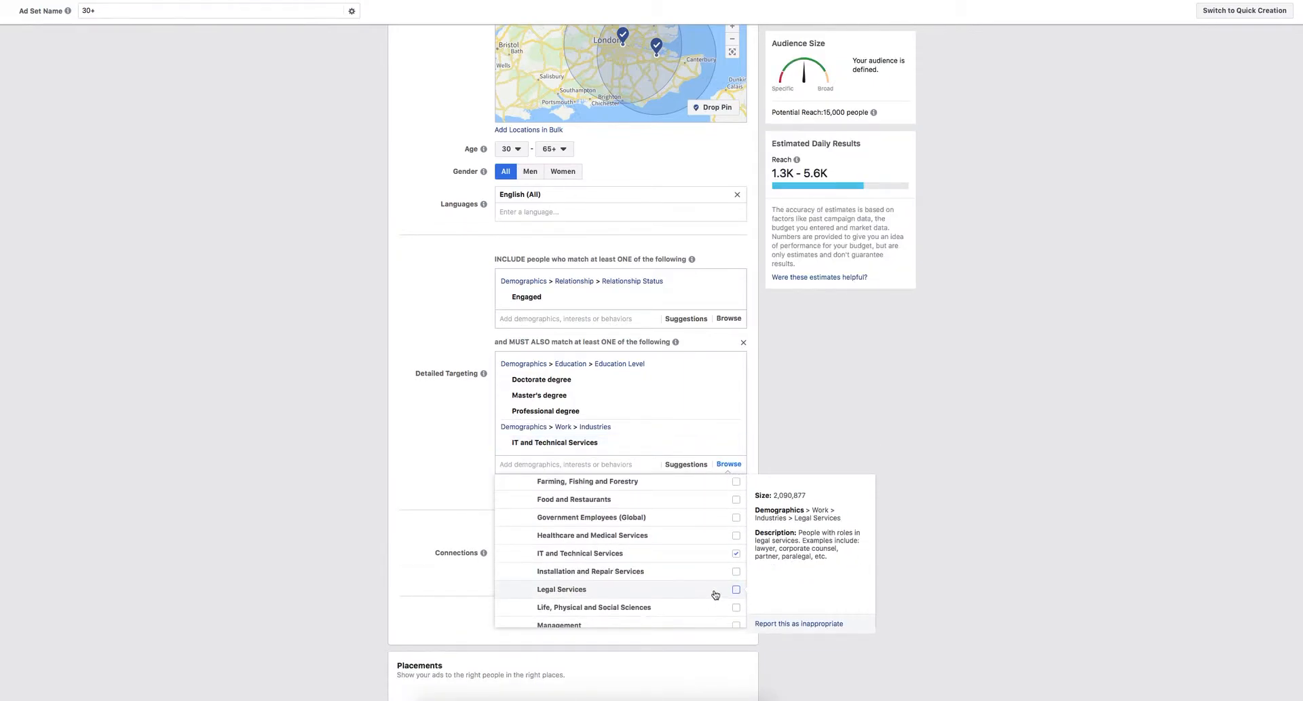
pyautogui.click(737, 588)
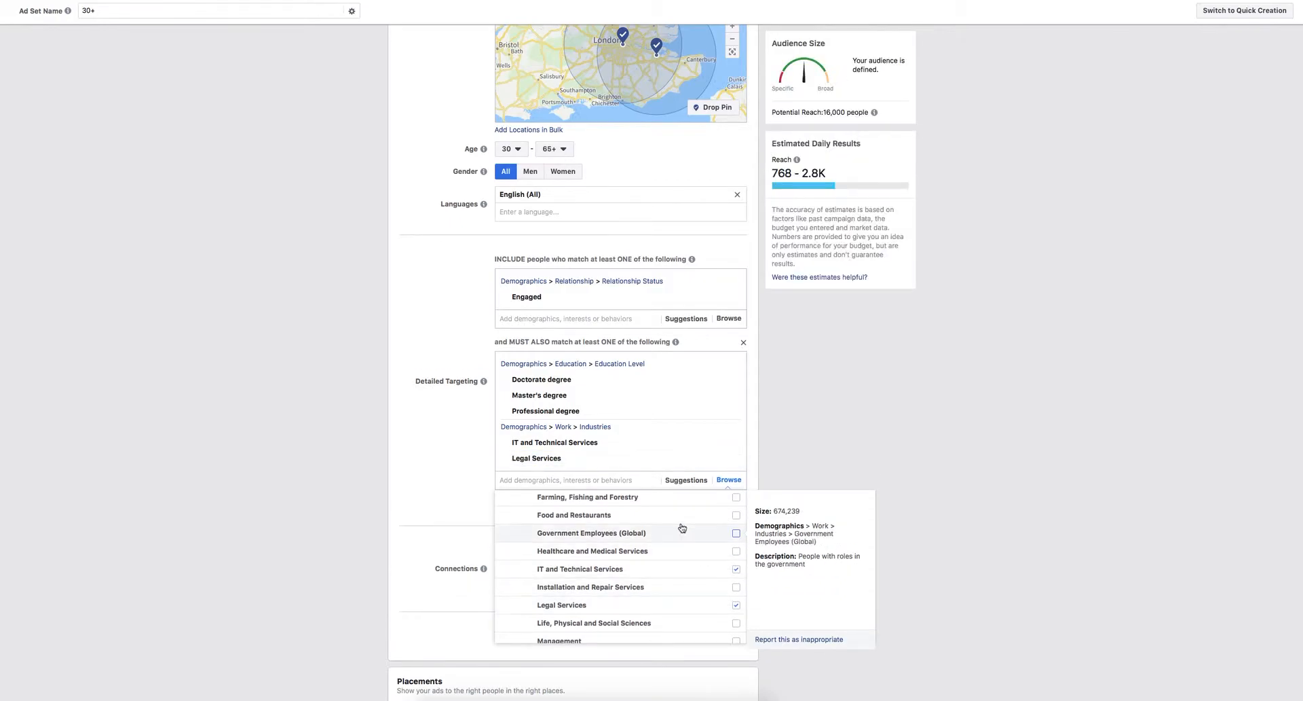
pyautogui.click(745, 485)
# Step: Look through the job title targeting under Work demographics and the Interests categories available for the must-also-match condition
pyautogui.click(743, 482)
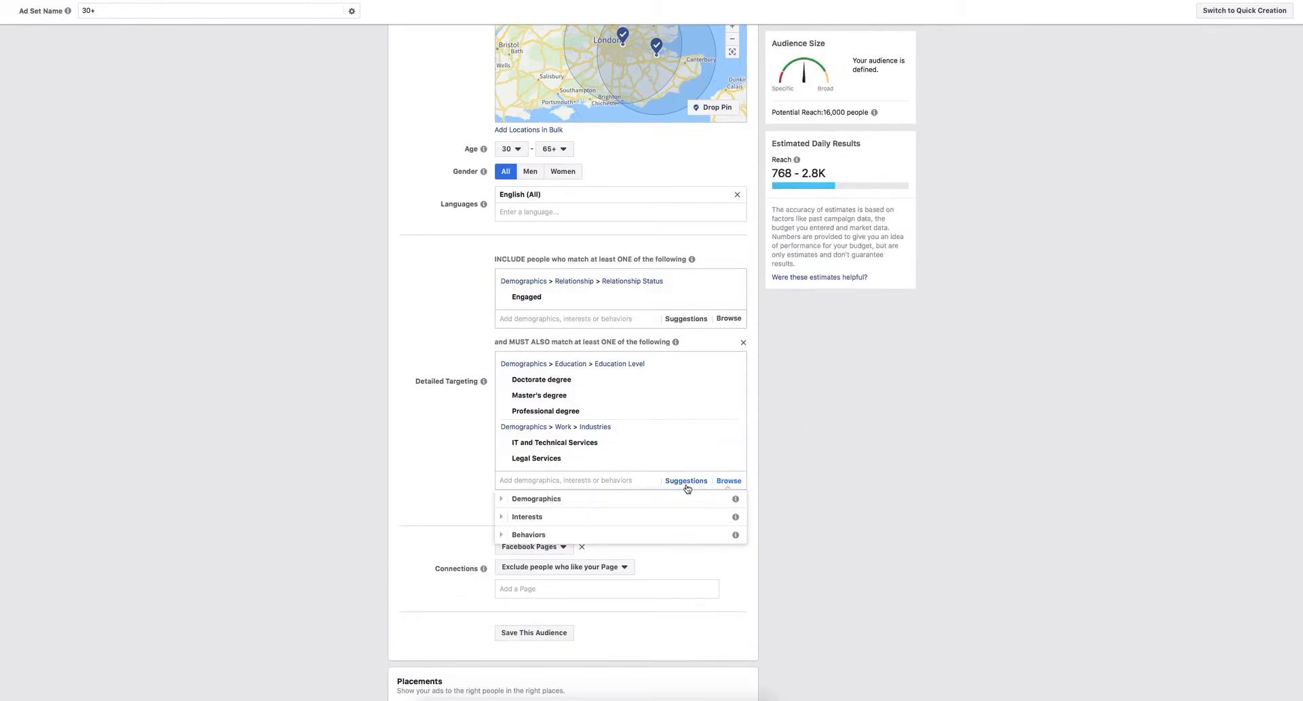
pyautogui.click(503, 501)
pyautogui.scroll(-1, 536, 539)
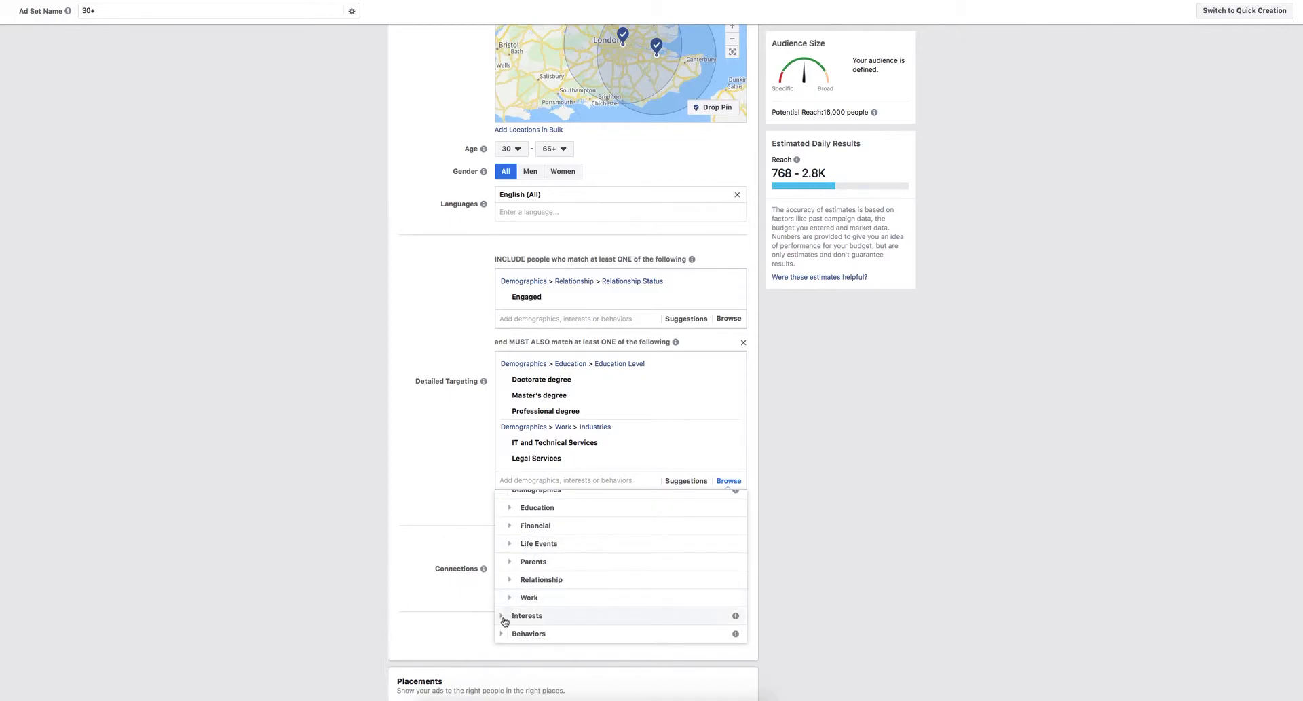
pyautogui.scroll(1, 528, 536)
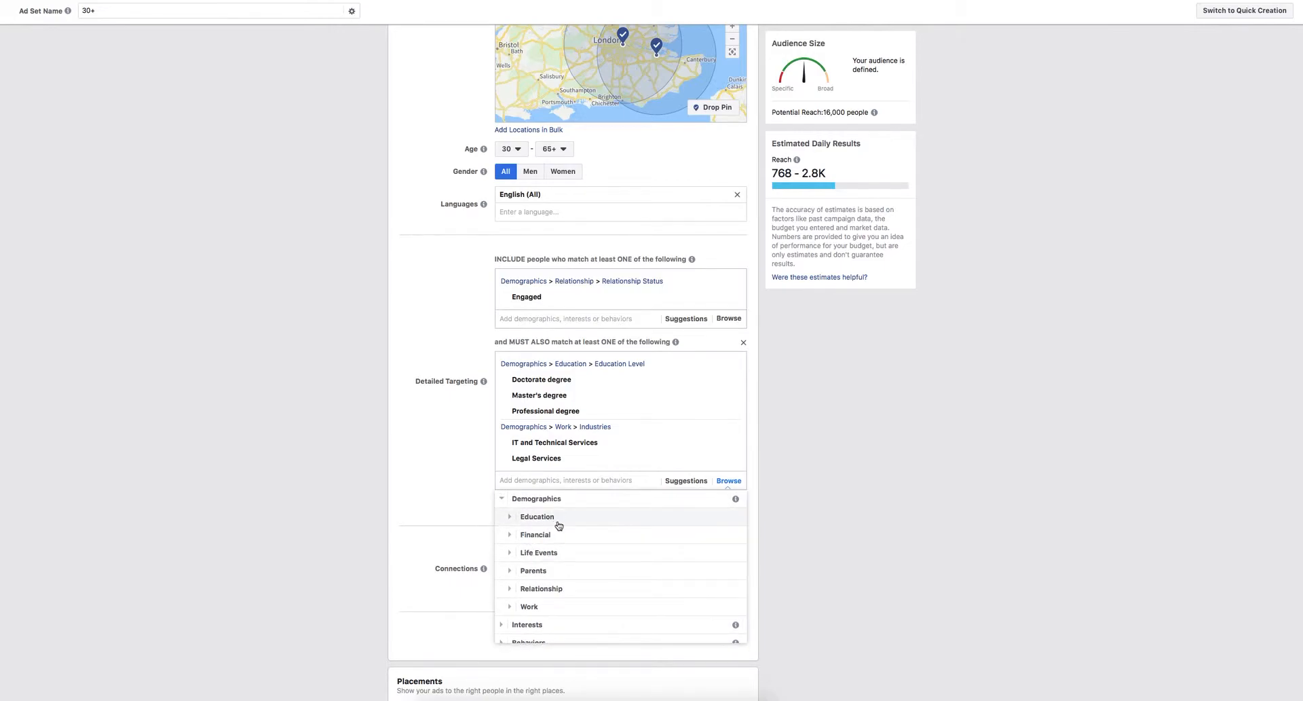
pyautogui.click(516, 609)
pyautogui.click(541, 597)
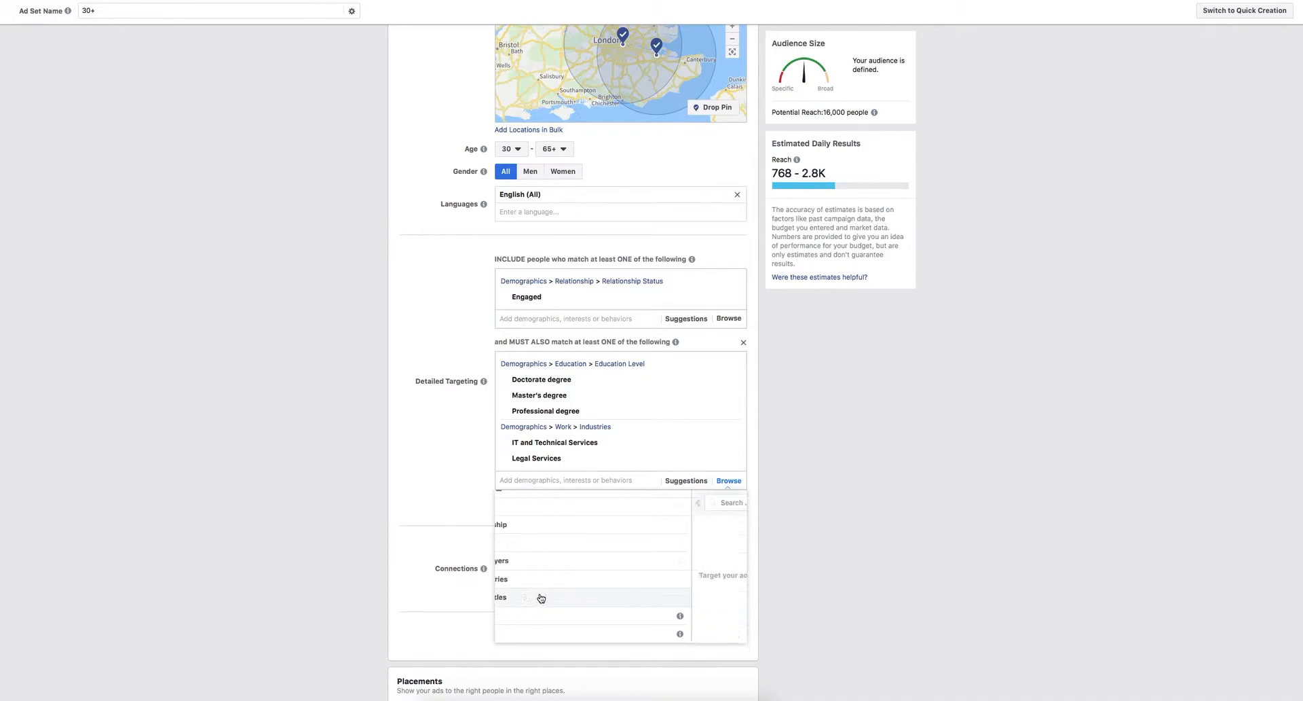
pyautogui.click(762, 469)
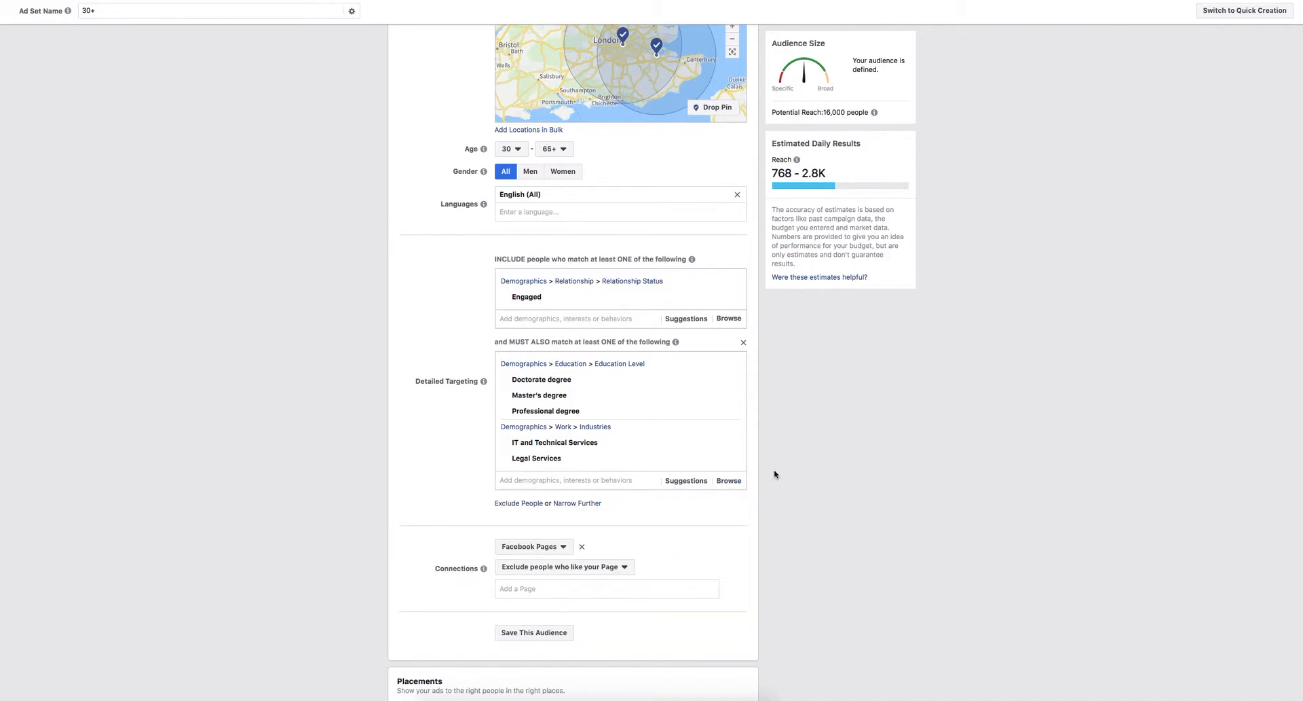
pyautogui.click(722, 482)
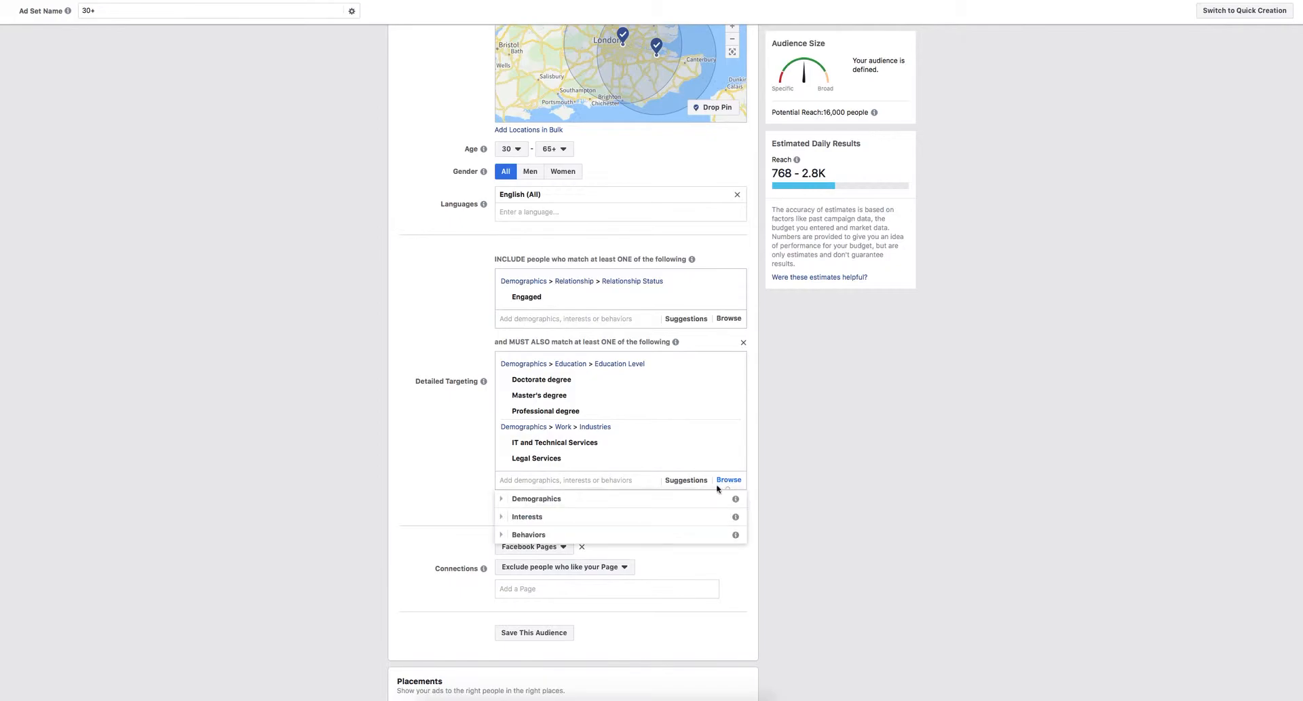
pyautogui.click(527, 517)
pyautogui.scroll(-1, 595, 556)
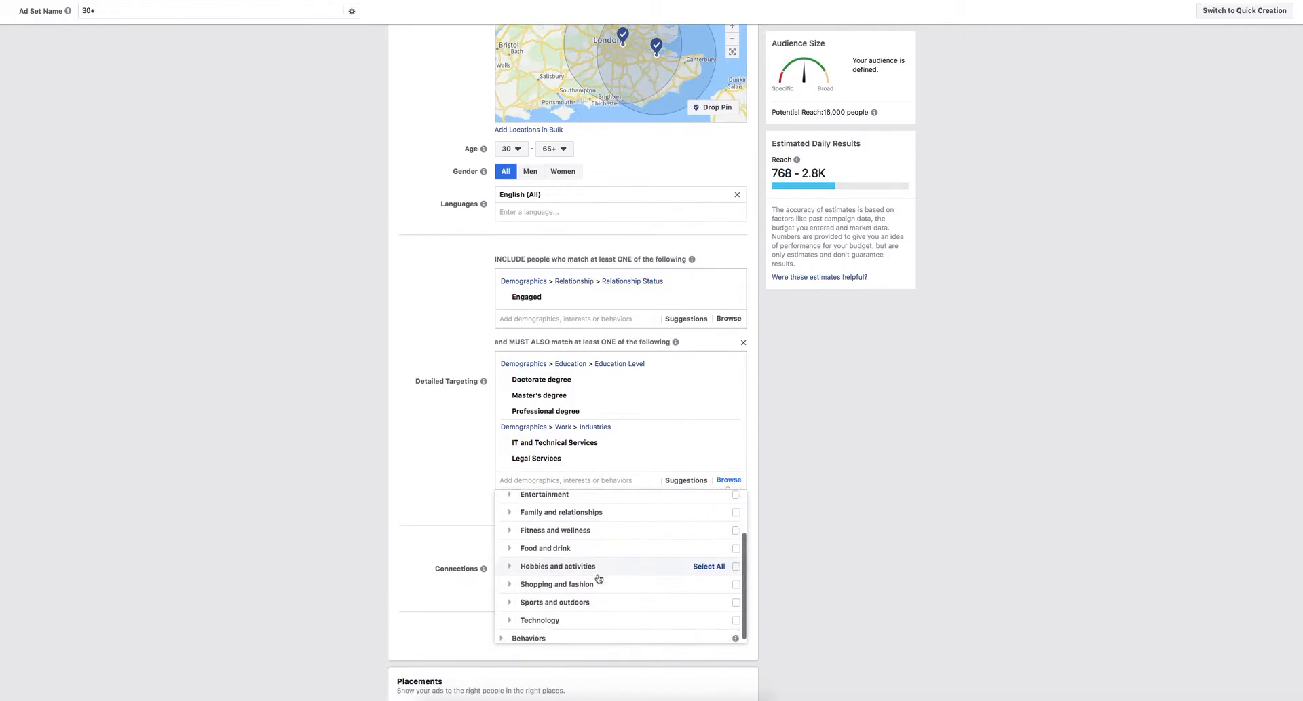
pyautogui.click(775, 517)
# Step: Review the layered audience targeting from the locations and age through the education and industry conditions to the Placements section
pyautogui.moveTo(749, 465)
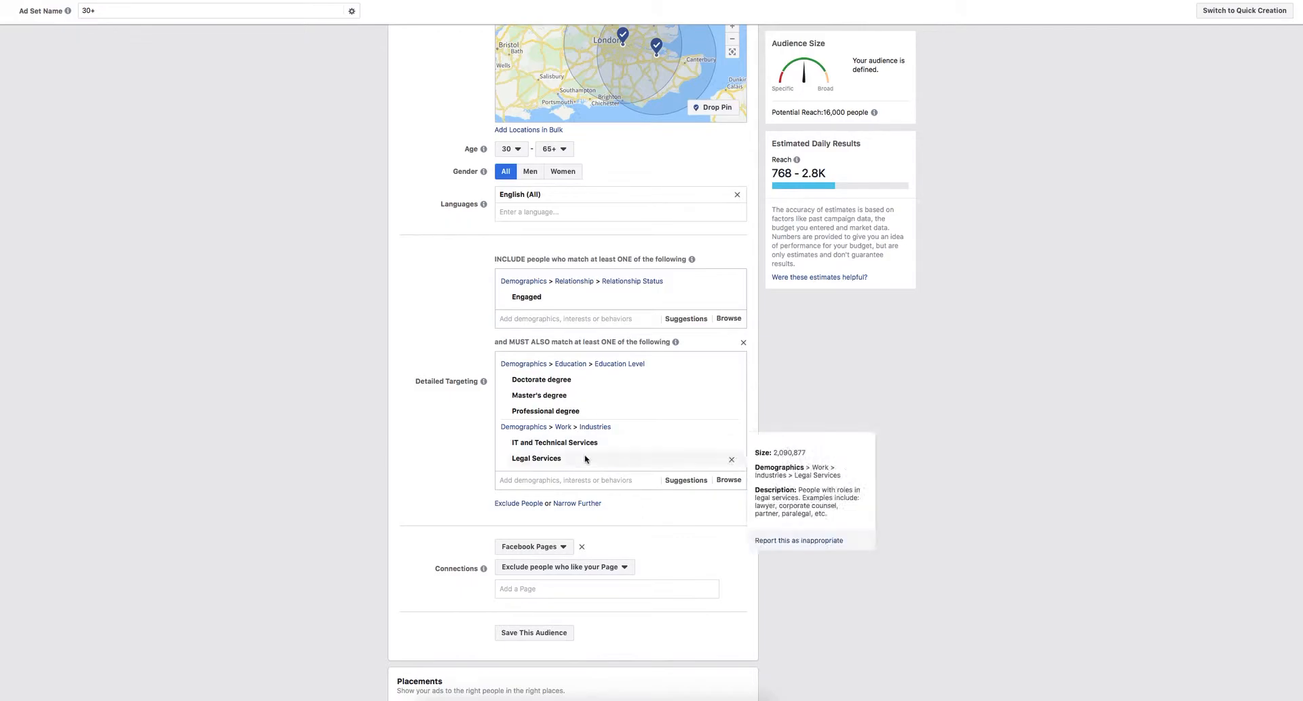
pyautogui.moveTo(618, 408)
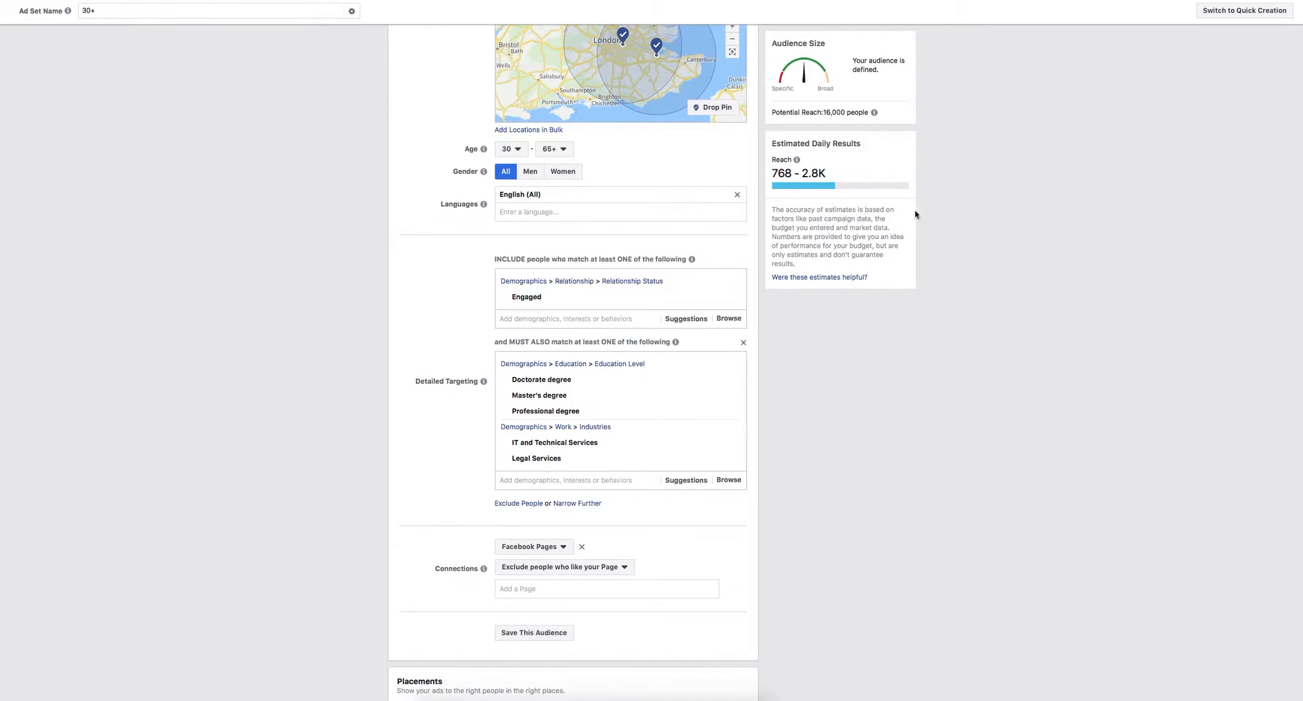
pyautogui.scroll(1, 936, 226)
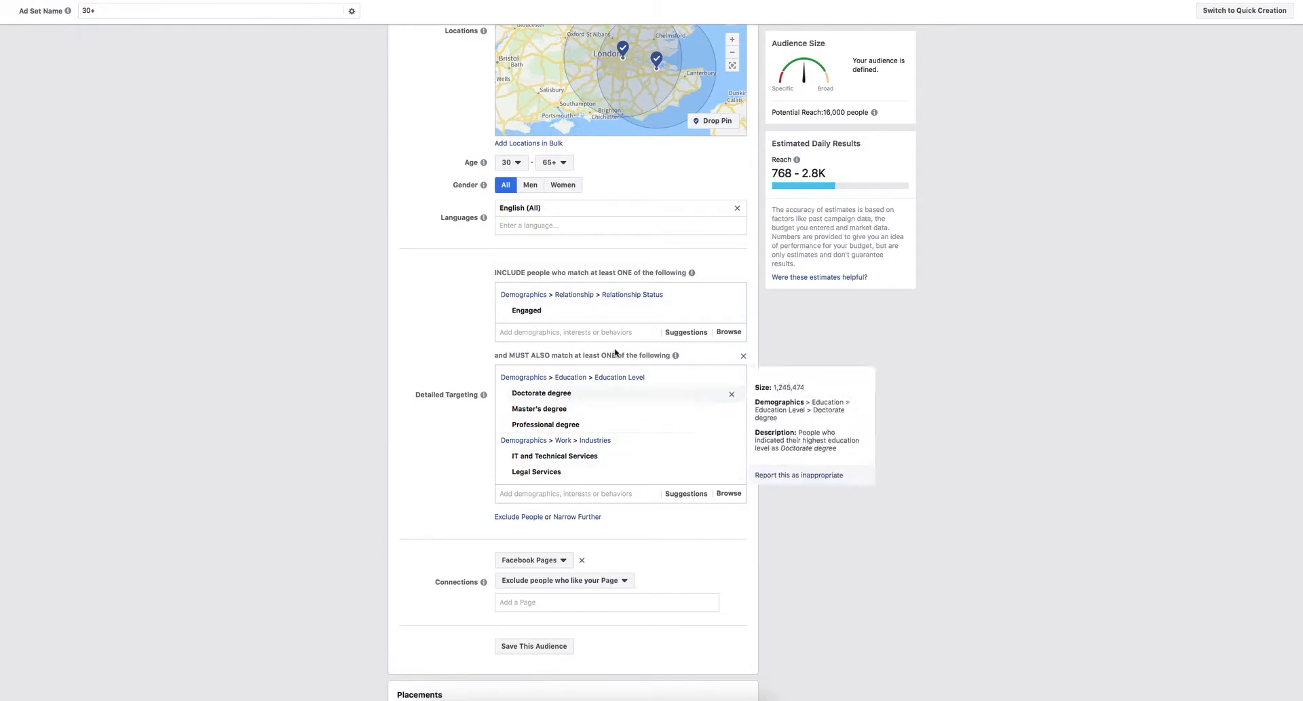
pyautogui.scroll(1, 666, 198)
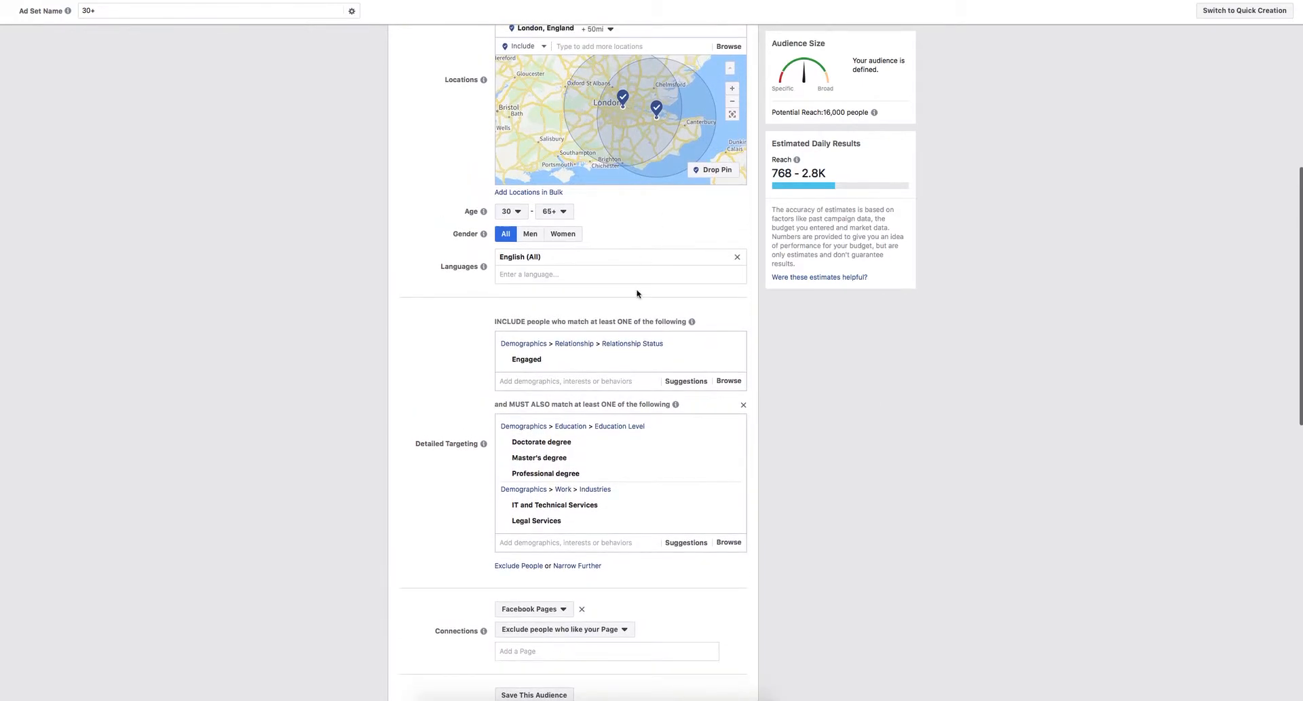
pyautogui.scroll(-2, 800, 409)
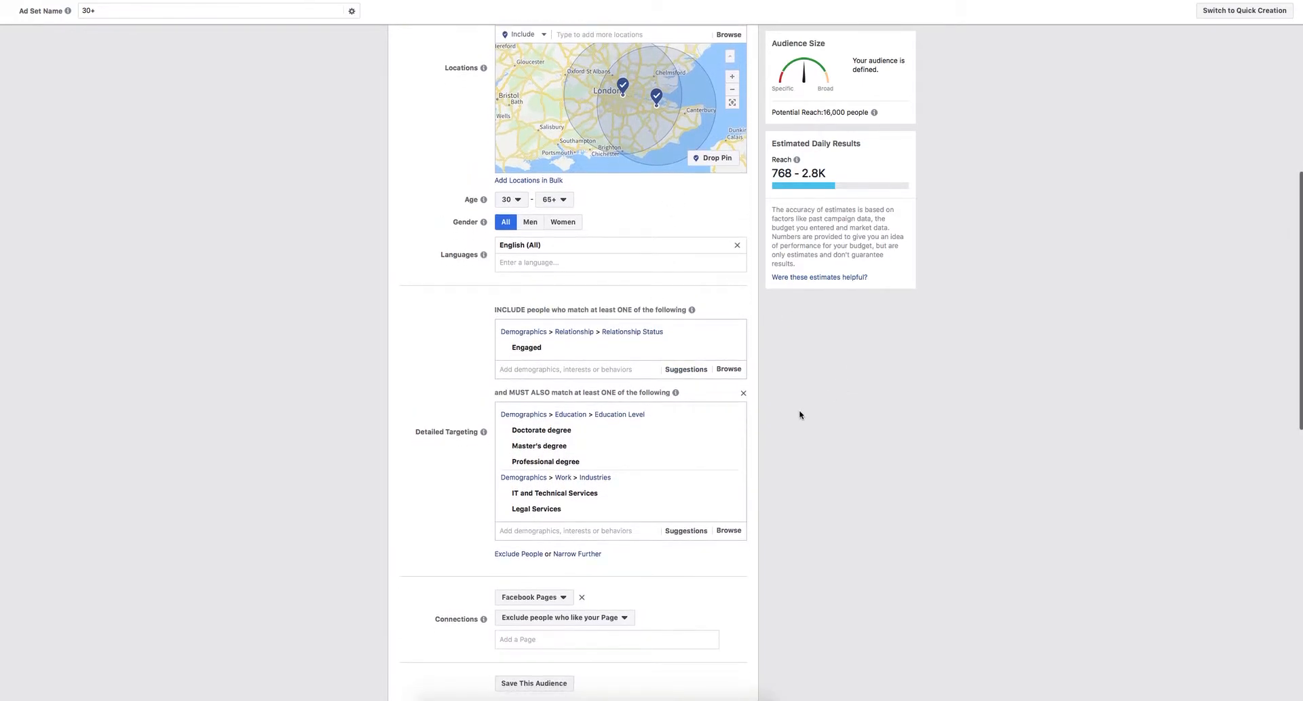
pyautogui.scroll(-1, 783, 383)
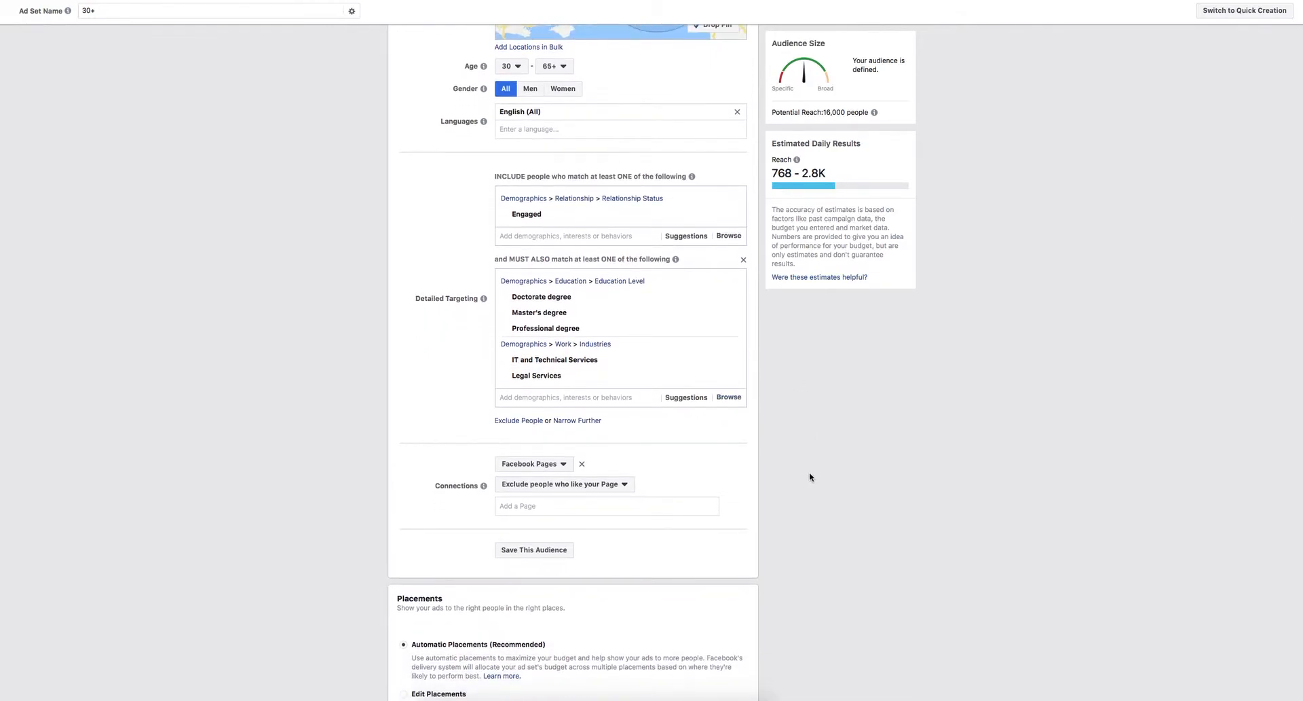
pyautogui.scroll(-1, 796, 438)
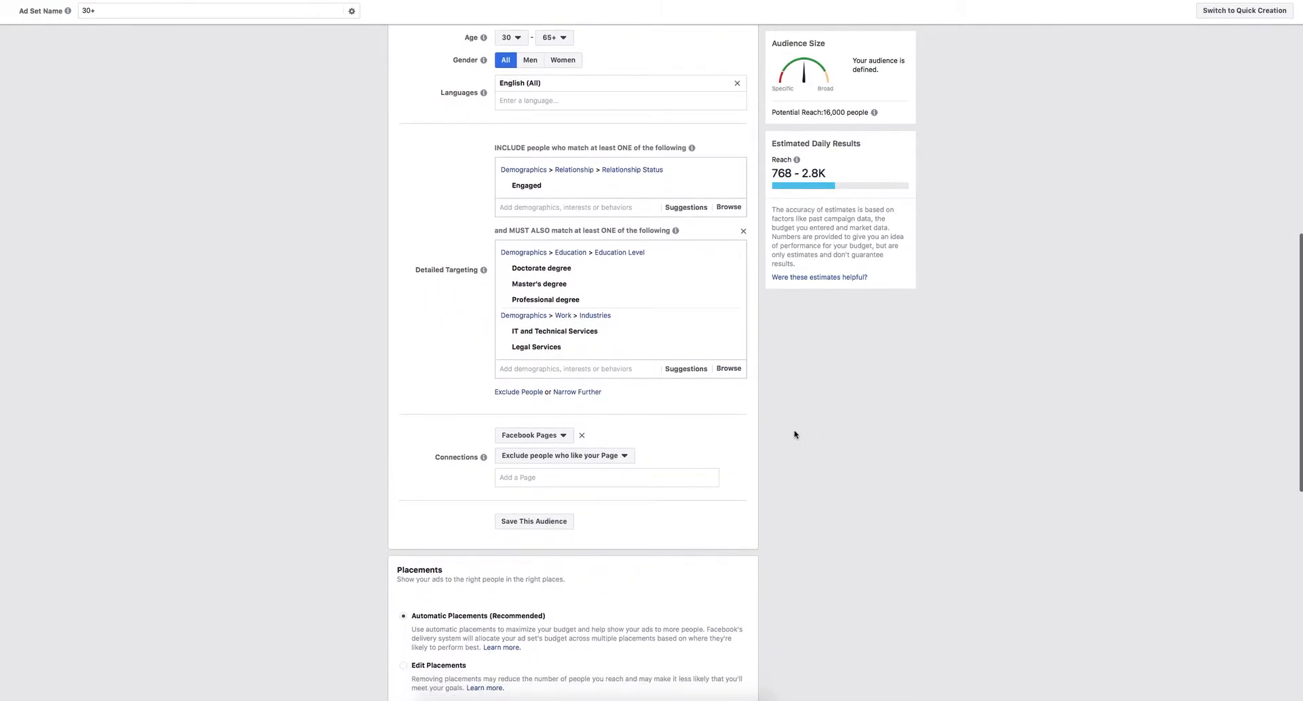
pyautogui.scroll(-1, 794, 425)
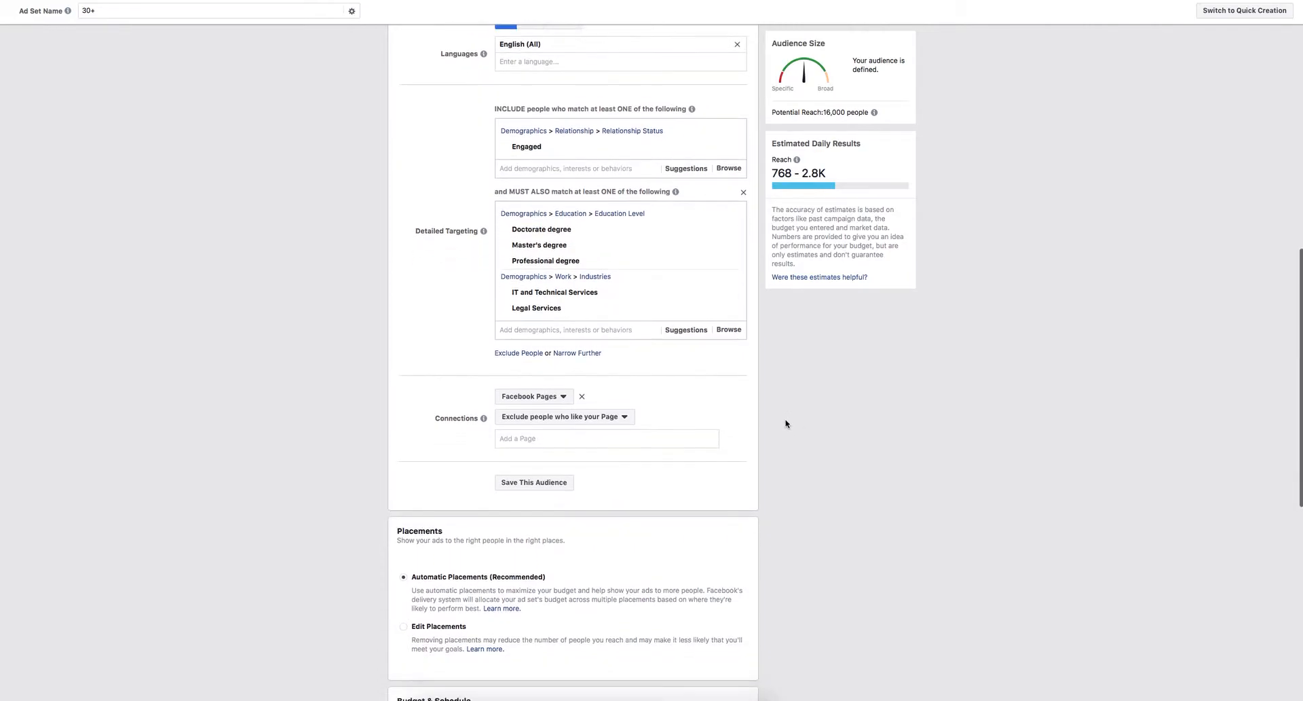
# Step: Set the Facebook Pages connection type to Friends of people who like your Page and activate its Page entry
pyautogui.scroll(-1, 739, 390)
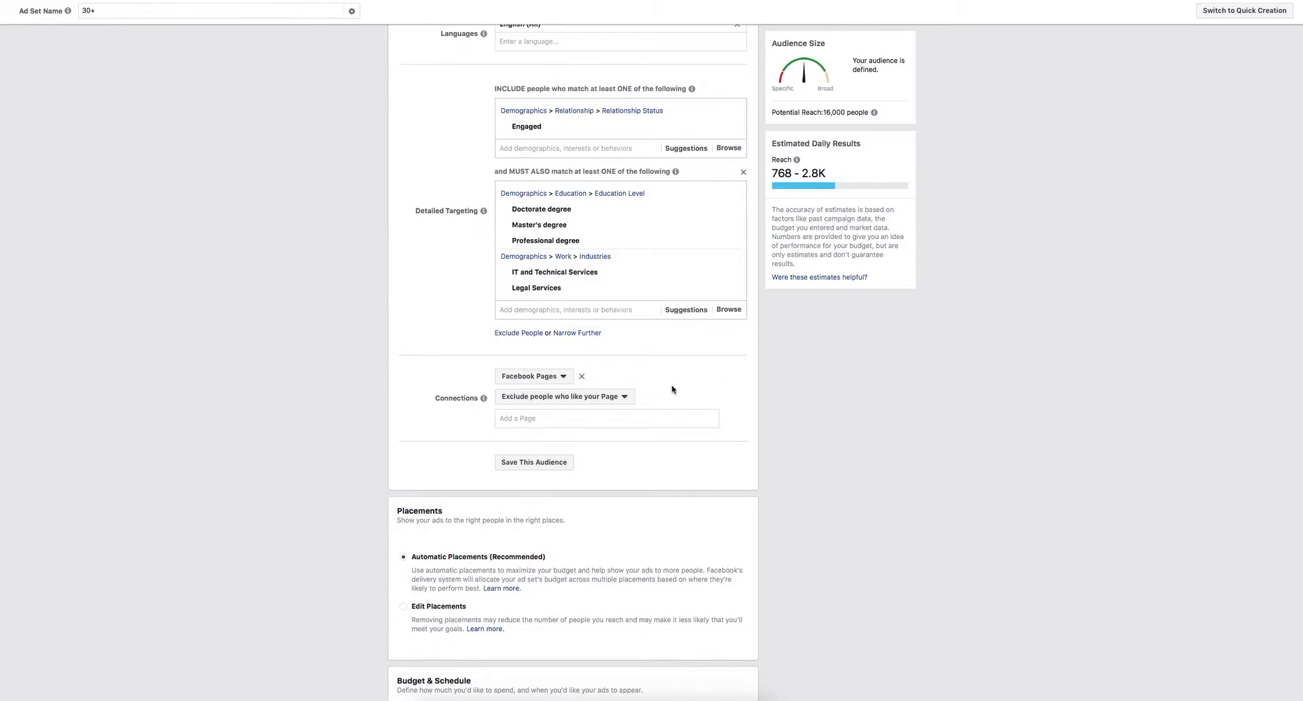
pyautogui.scroll(-2, 673, 389)
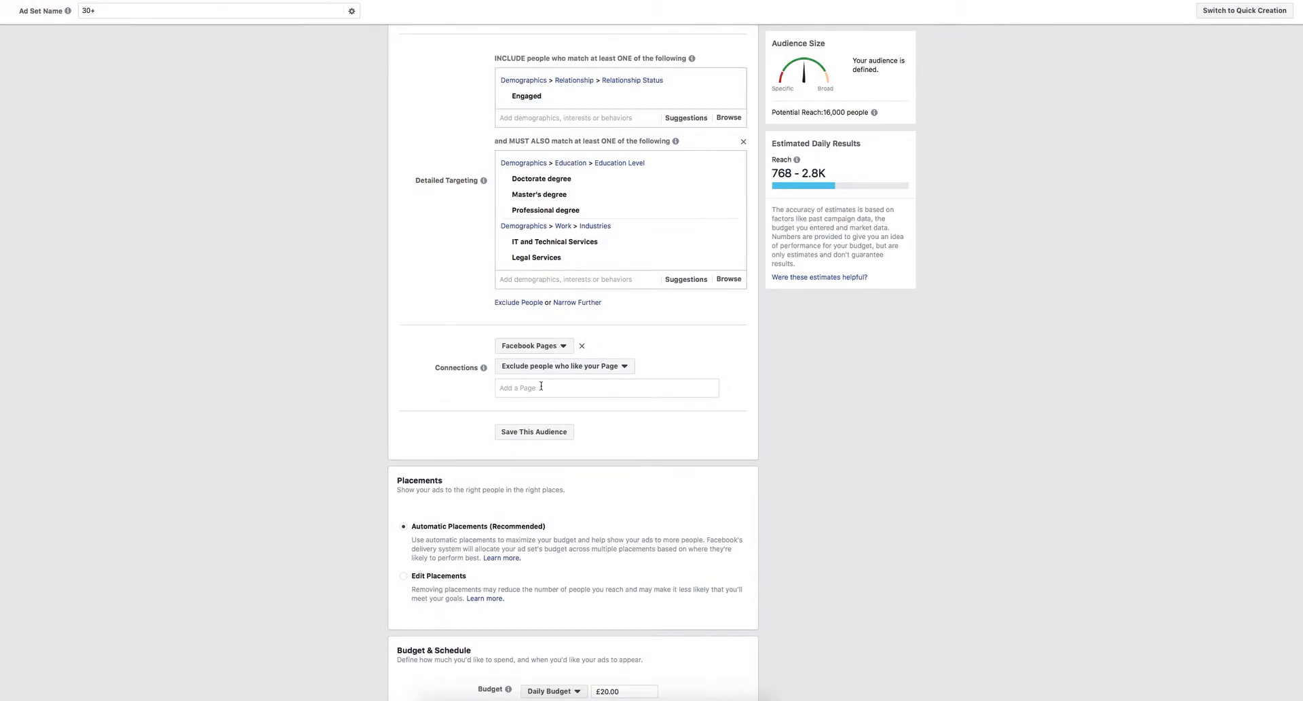
pyautogui.click(563, 347)
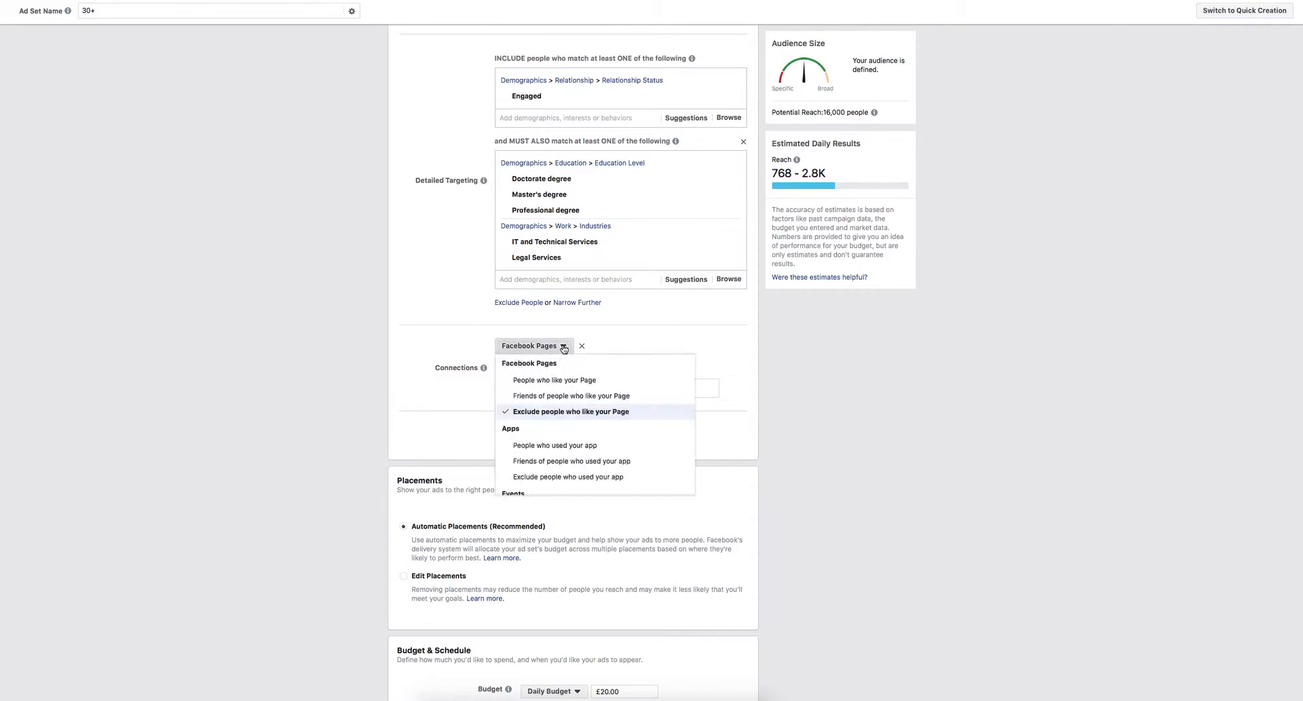
pyautogui.click(605, 399)
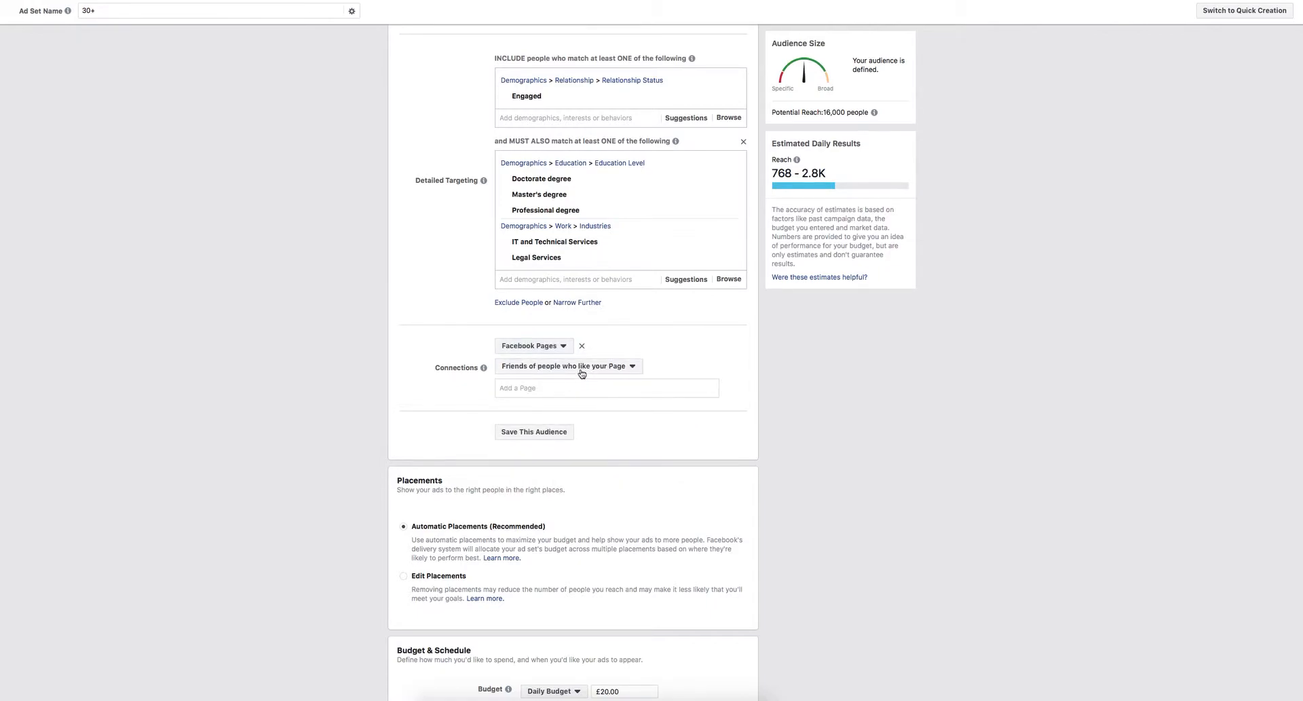
pyautogui.click(573, 388)
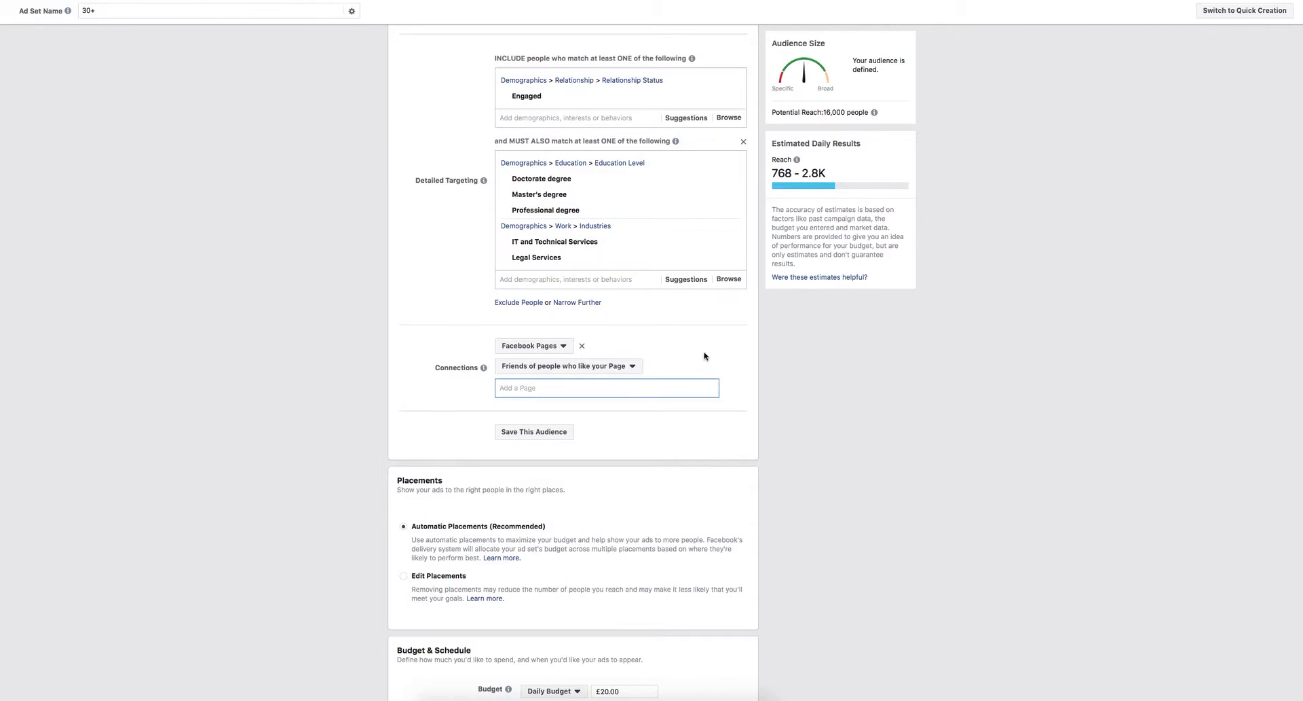
# Step: Look through the available custom audiences and the saved target audiences at the start of the Audience section
pyautogui.scroll(-1, 679, 343)
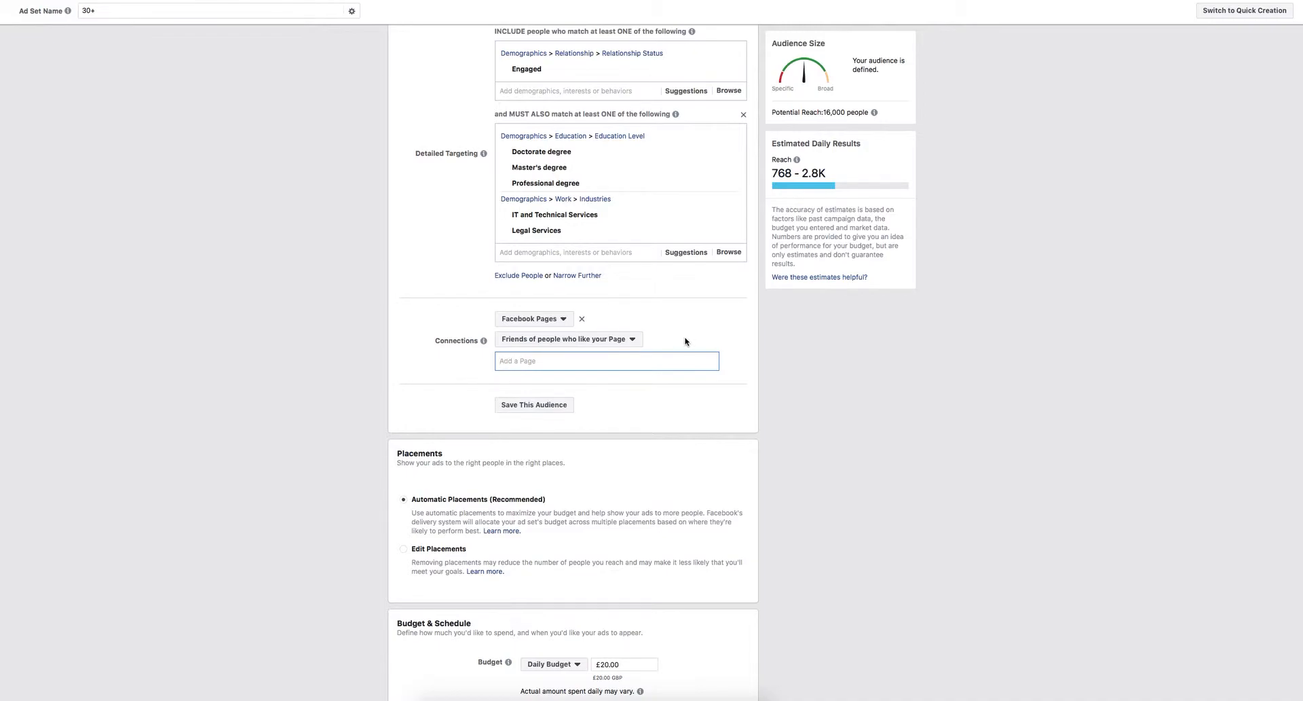
pyautogui.scroll(-2, 679, 326)
pyautogui.scroll(-1, 677, 322)
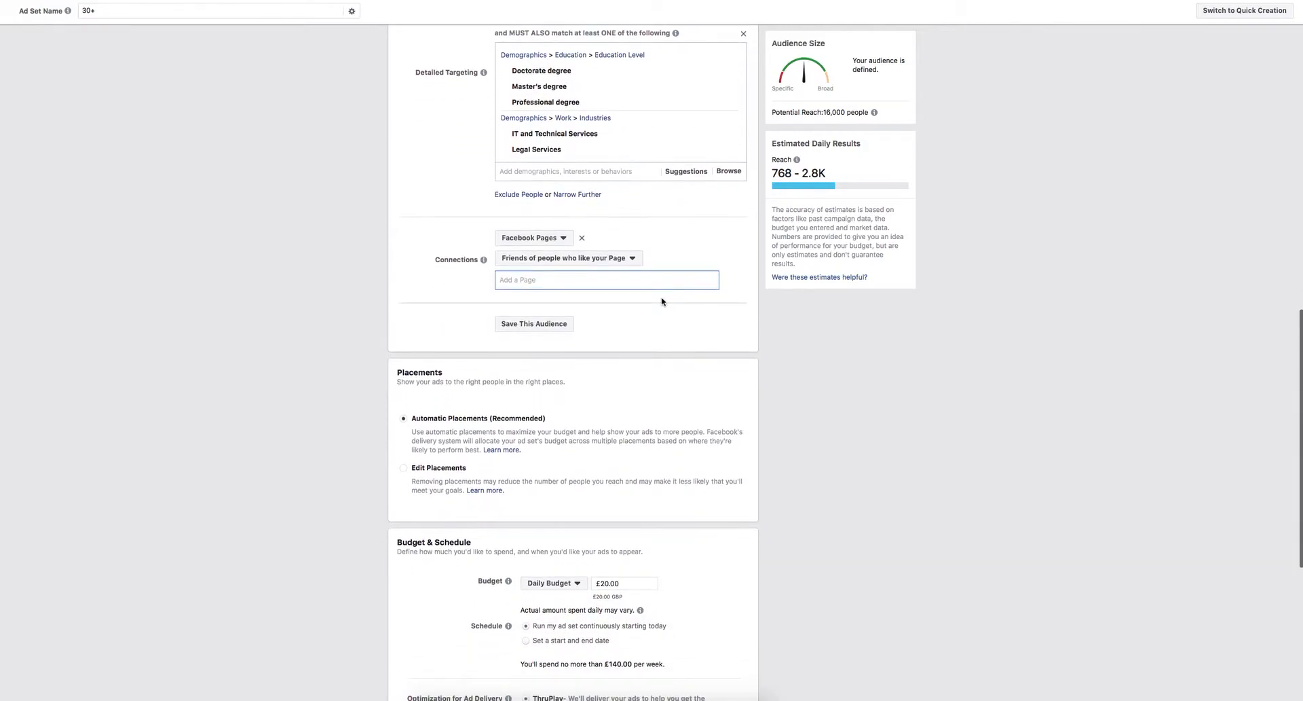
pyautogui.scroll(10, 640, 353)
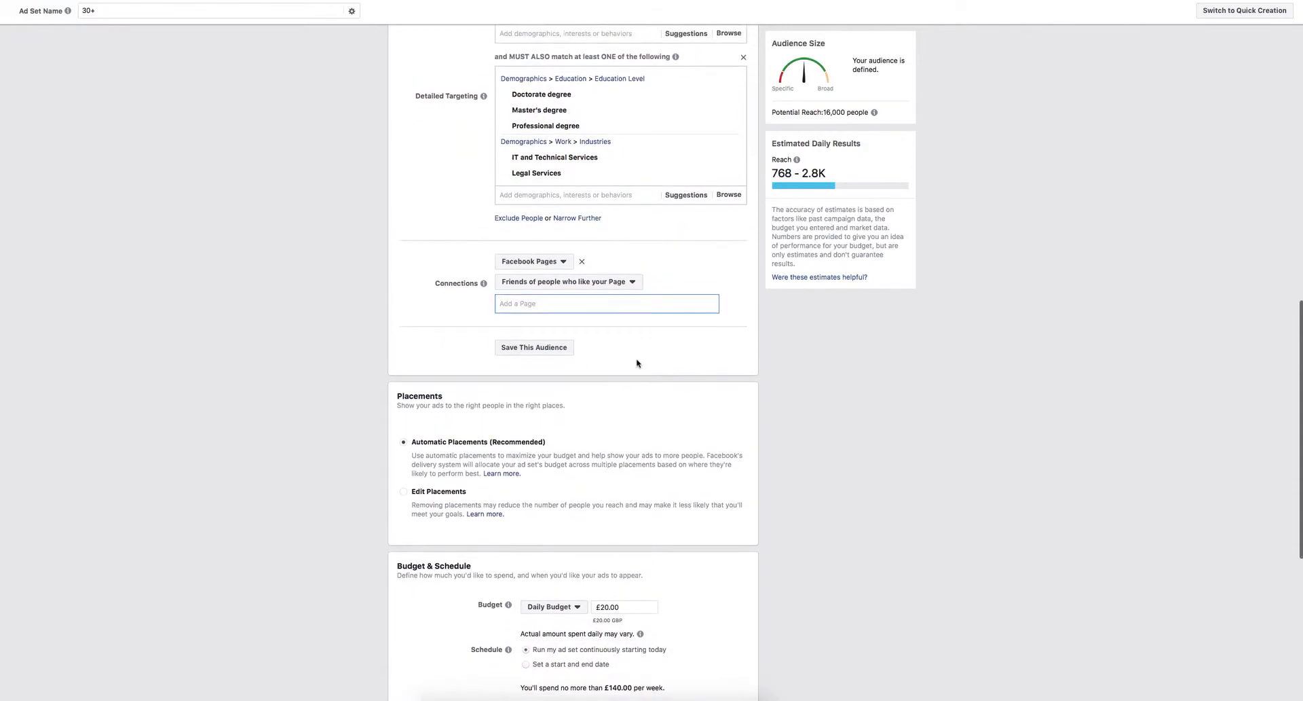
pyautogui.scroll(7, 648, 285)
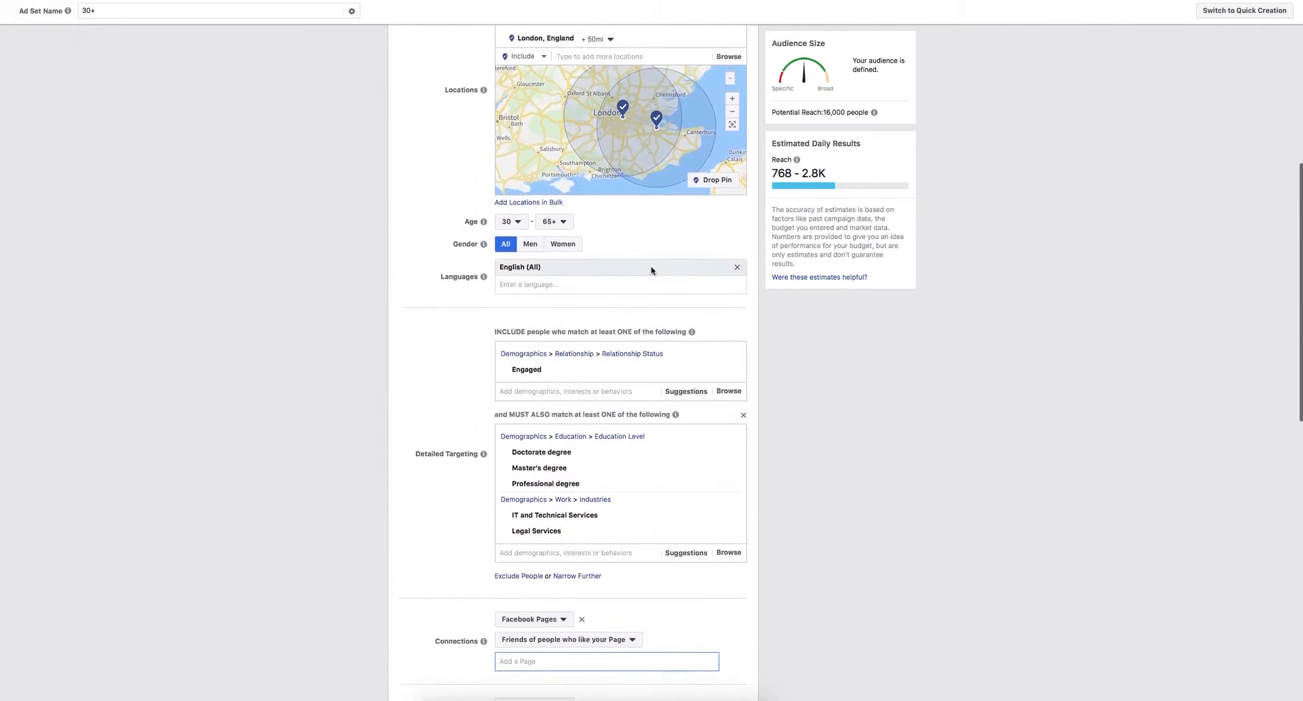
pyautogui.scroll(5, 667, 69)
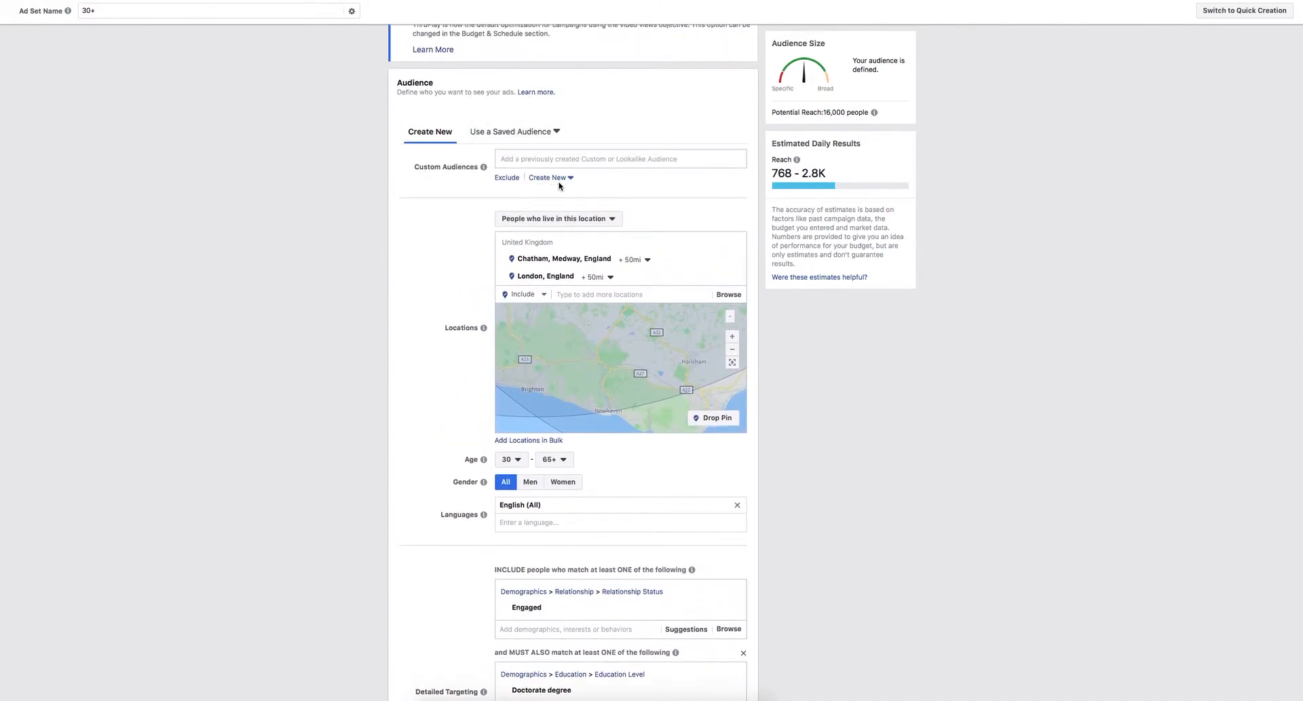
pyautogui.click(556, 159)
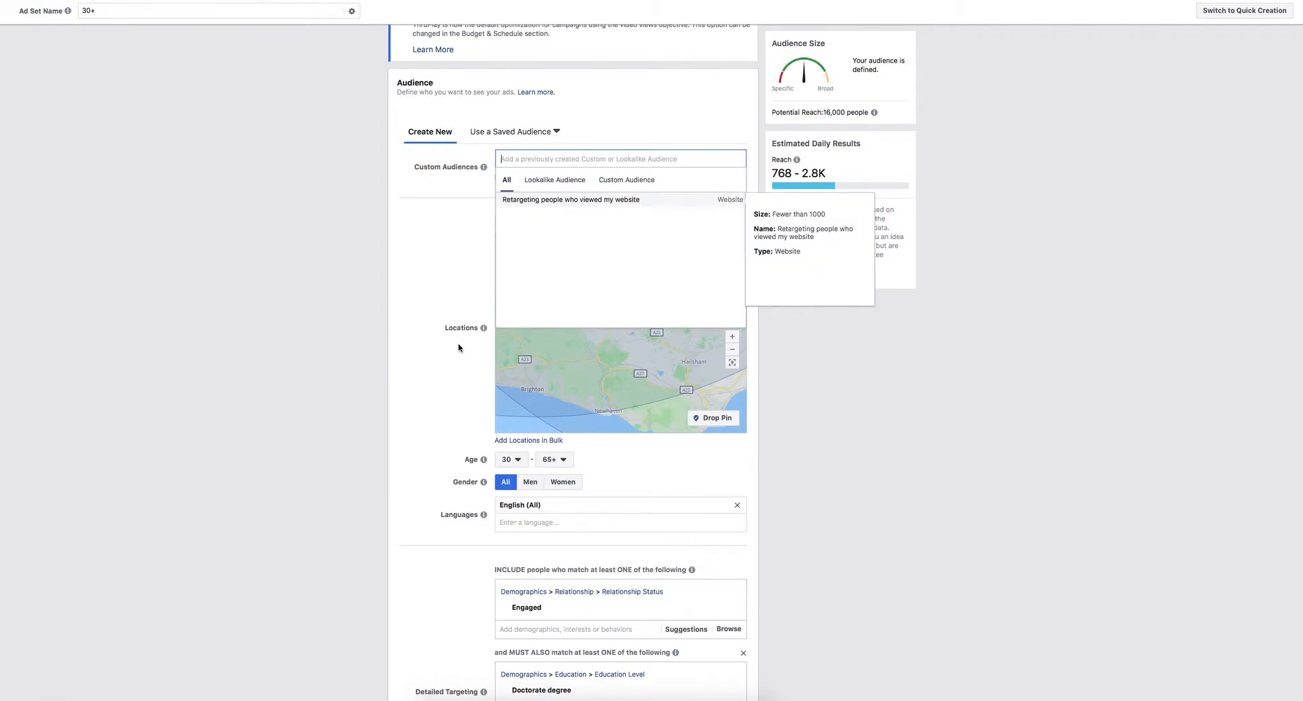
pyautogui.click(545, 134)
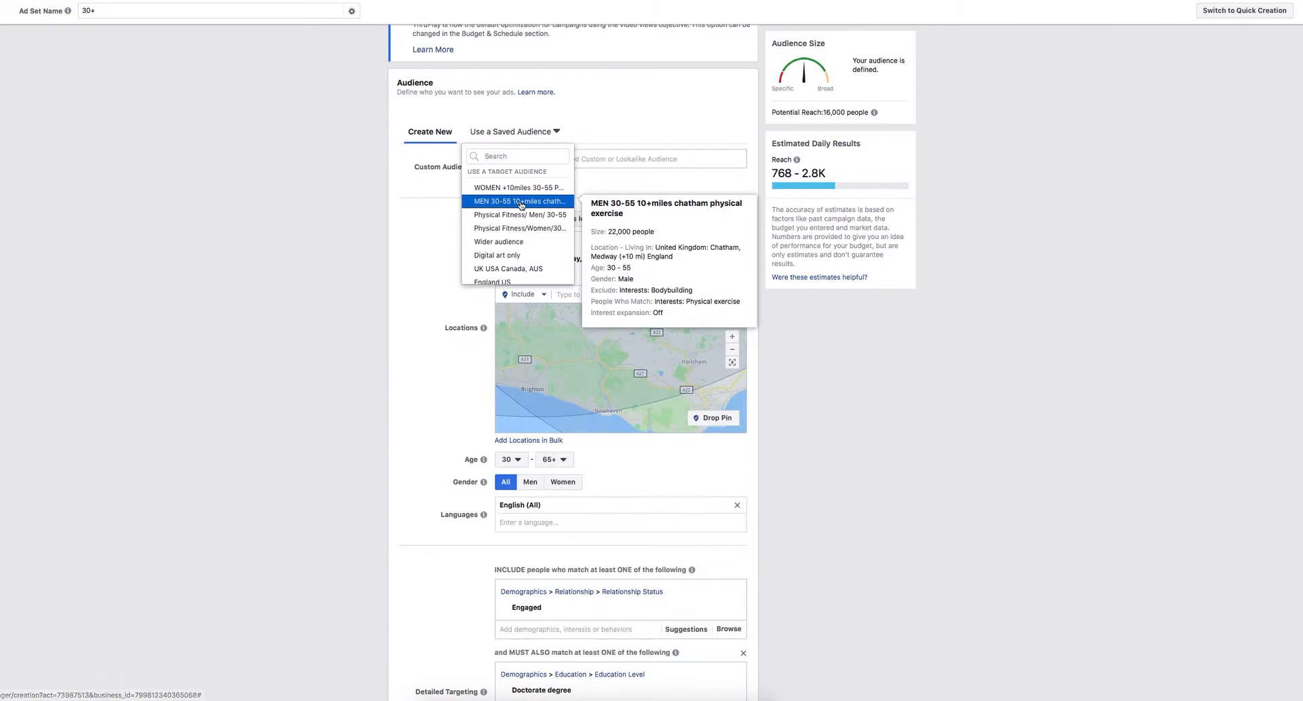
pyautogui.moveTo(520, 217)
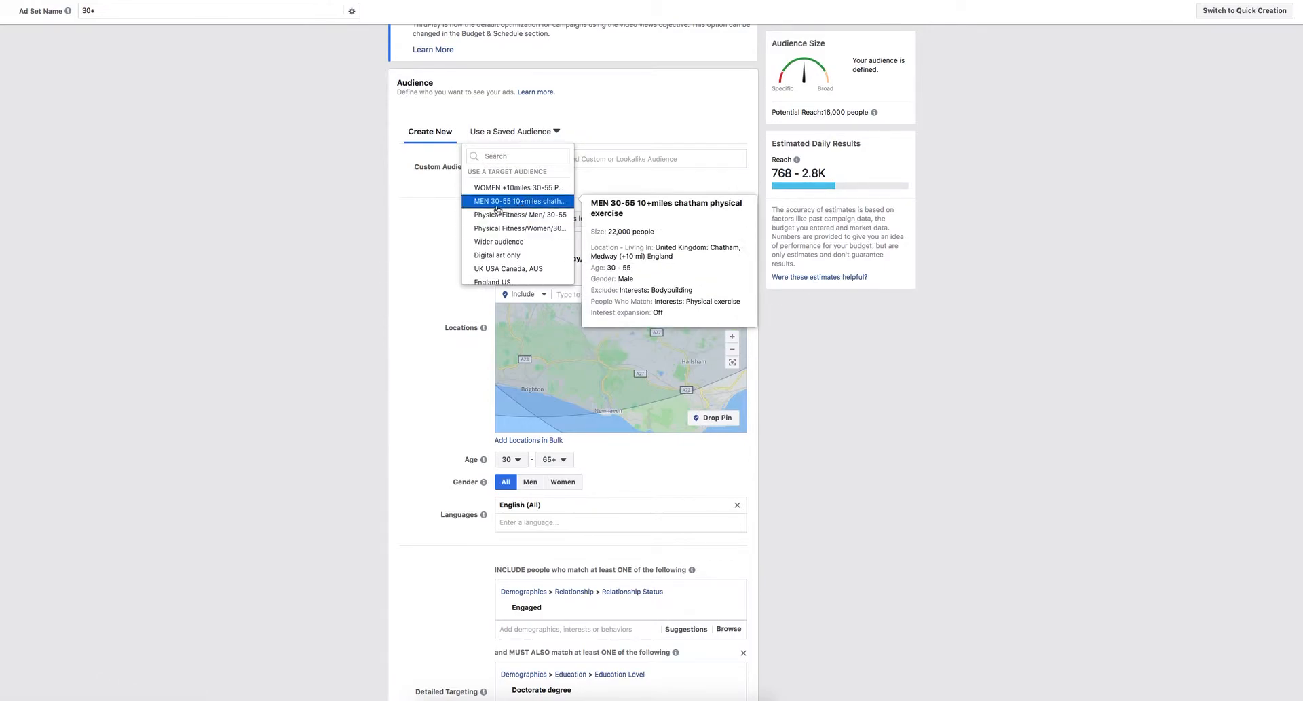
pyautogui.click(429, 231)
# Step: Switch the ad set's placements from automatic to Edit Placements
pyautogui.scroll(-5, 862, 474)
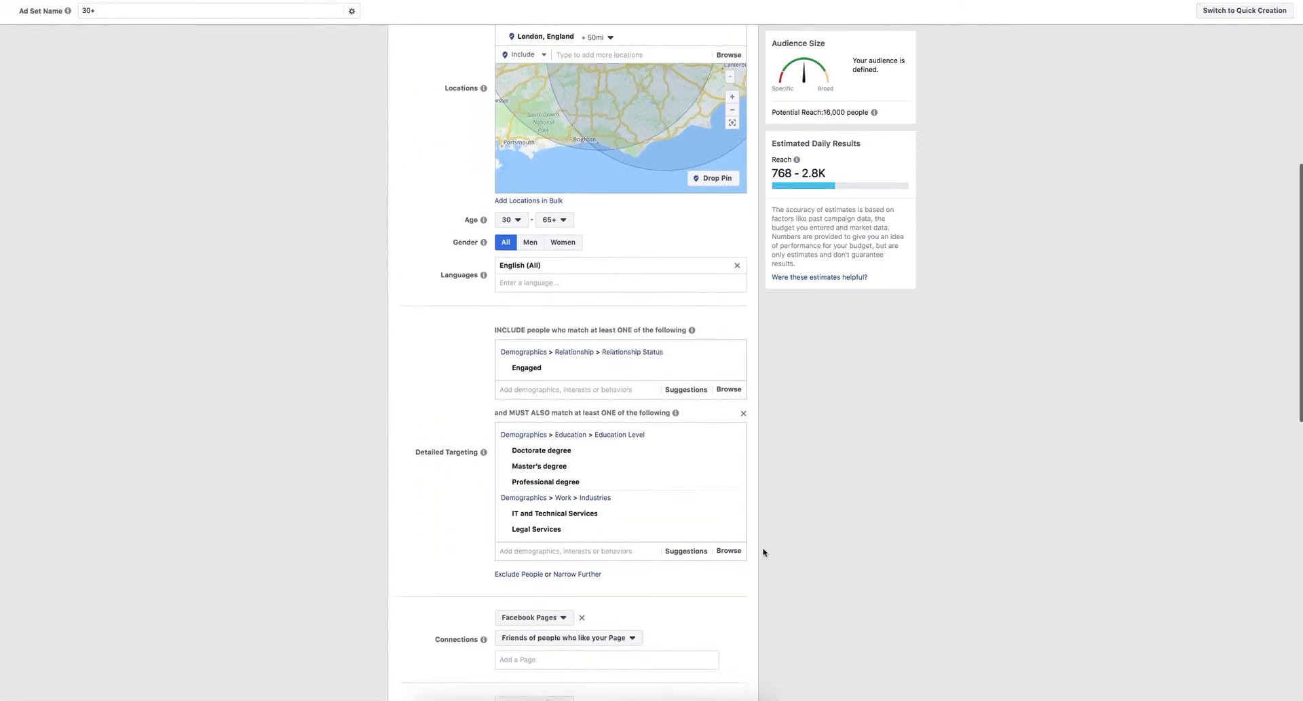
pyautogui.scroll(-4, 745, 541)
pyautogui.scroll(-3, 747, 529)
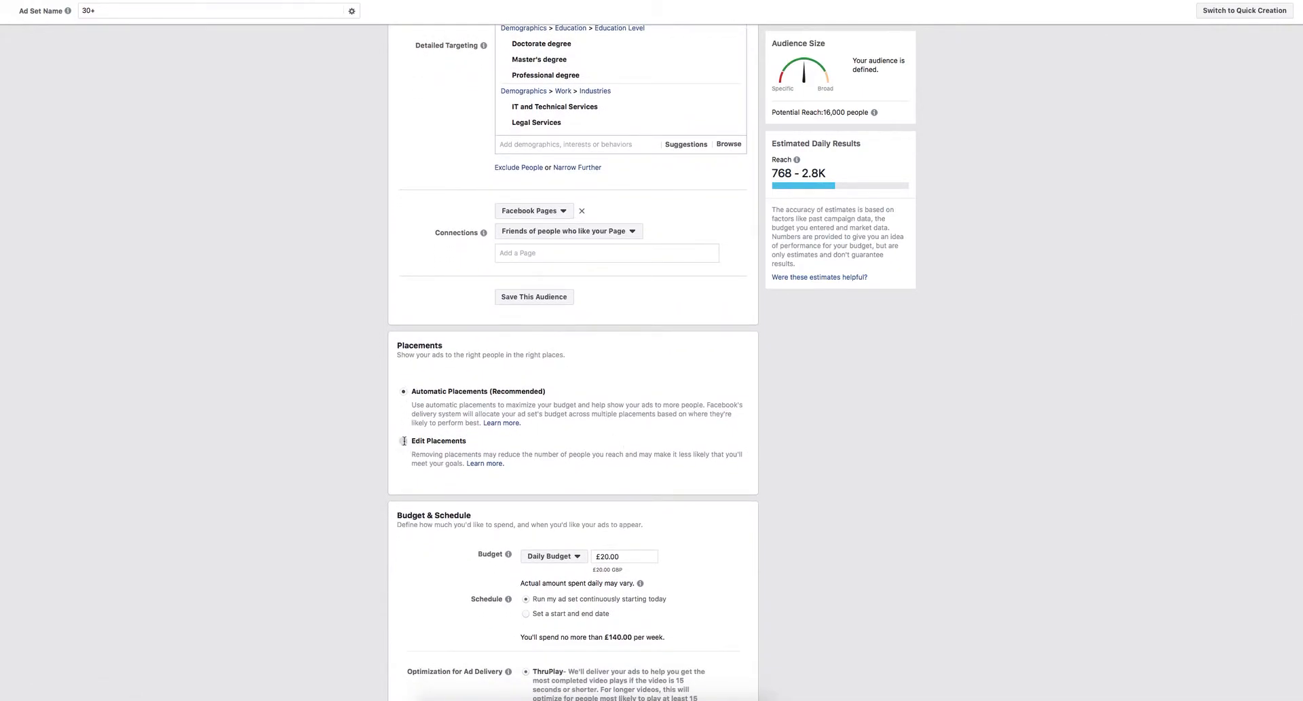
pyautogui.click(403, 440)
# Step: Deselect Instant Articles and Suggested Videos under the Facebook platform, leaving Feeds and In-Stream Videos selected
pyautogui.scroll(-1, 690, 477)
pyautogui.scroll(-3, 637, 444)
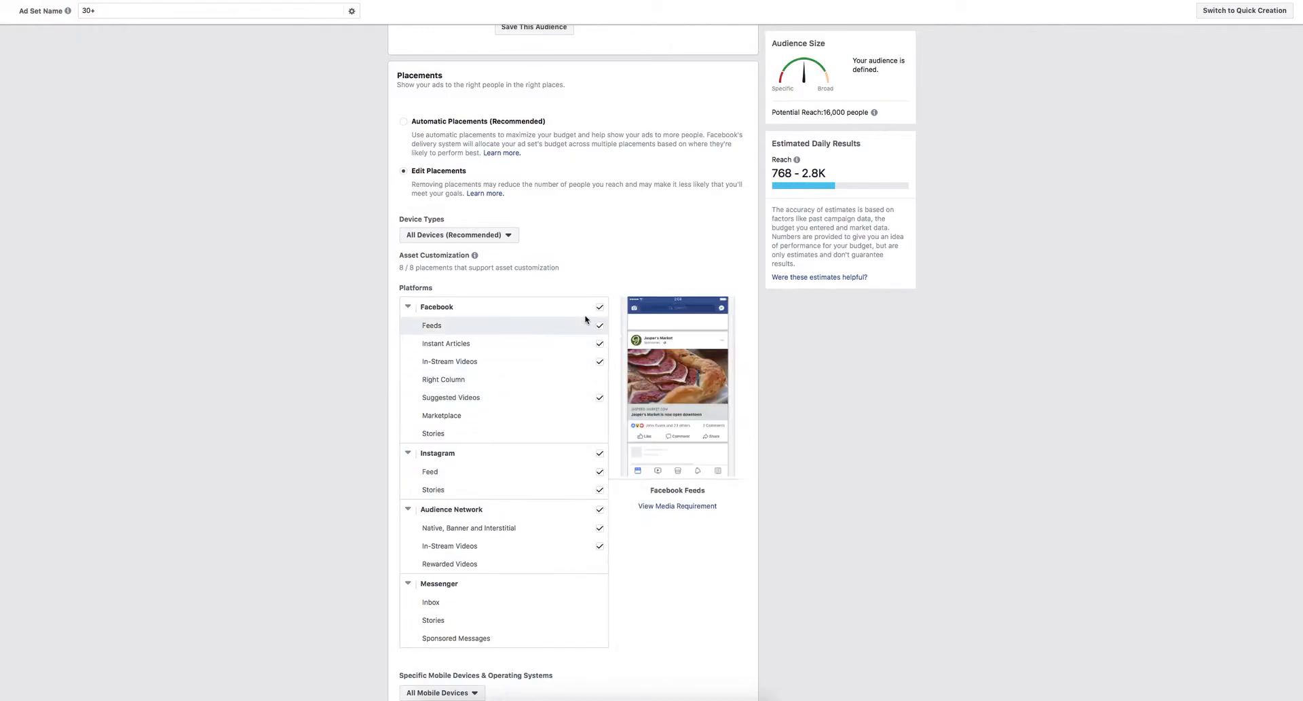
pyautogui.click(600, 360)
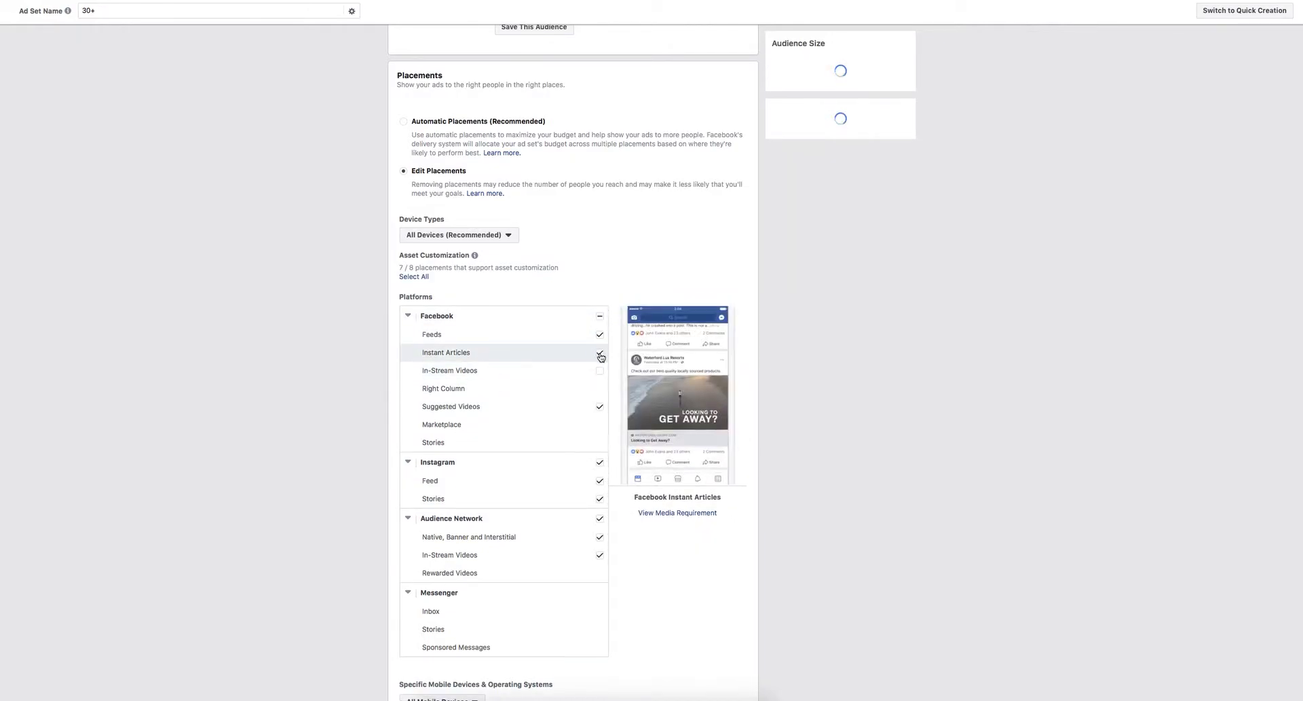
pyautogui.click(600, 353)
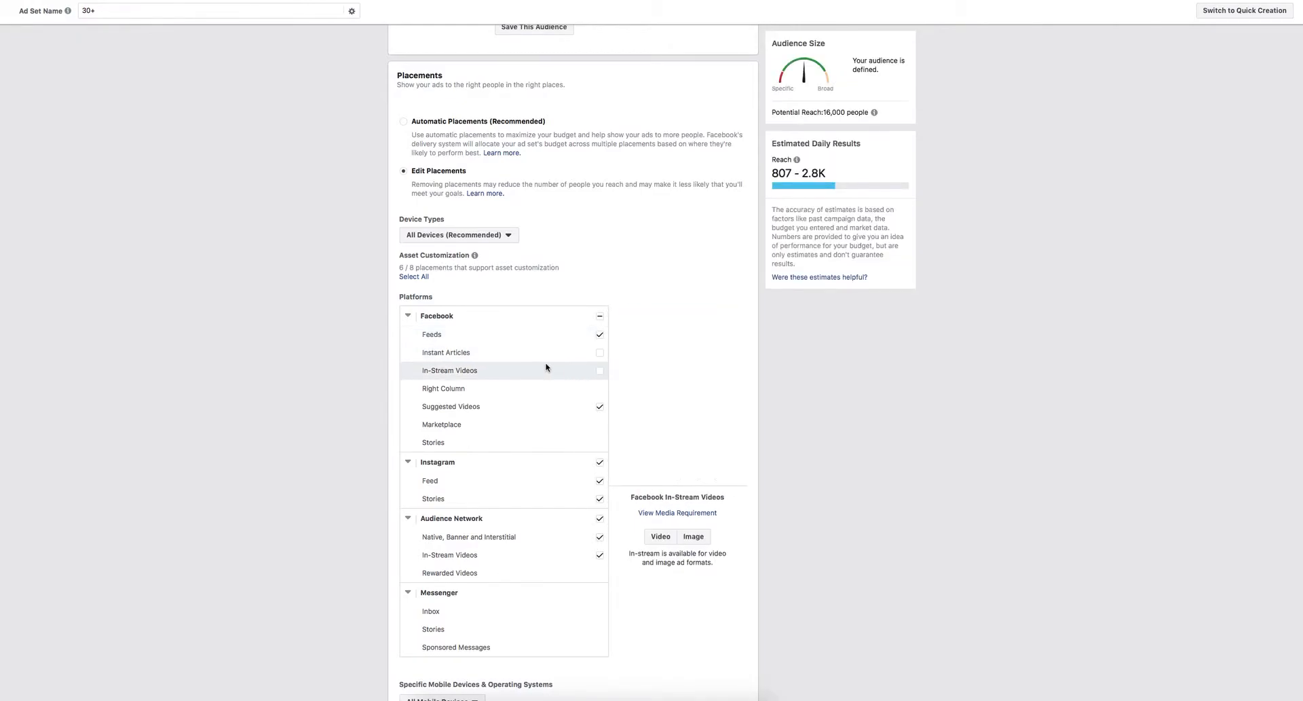
pyautogui.click(600, 370)
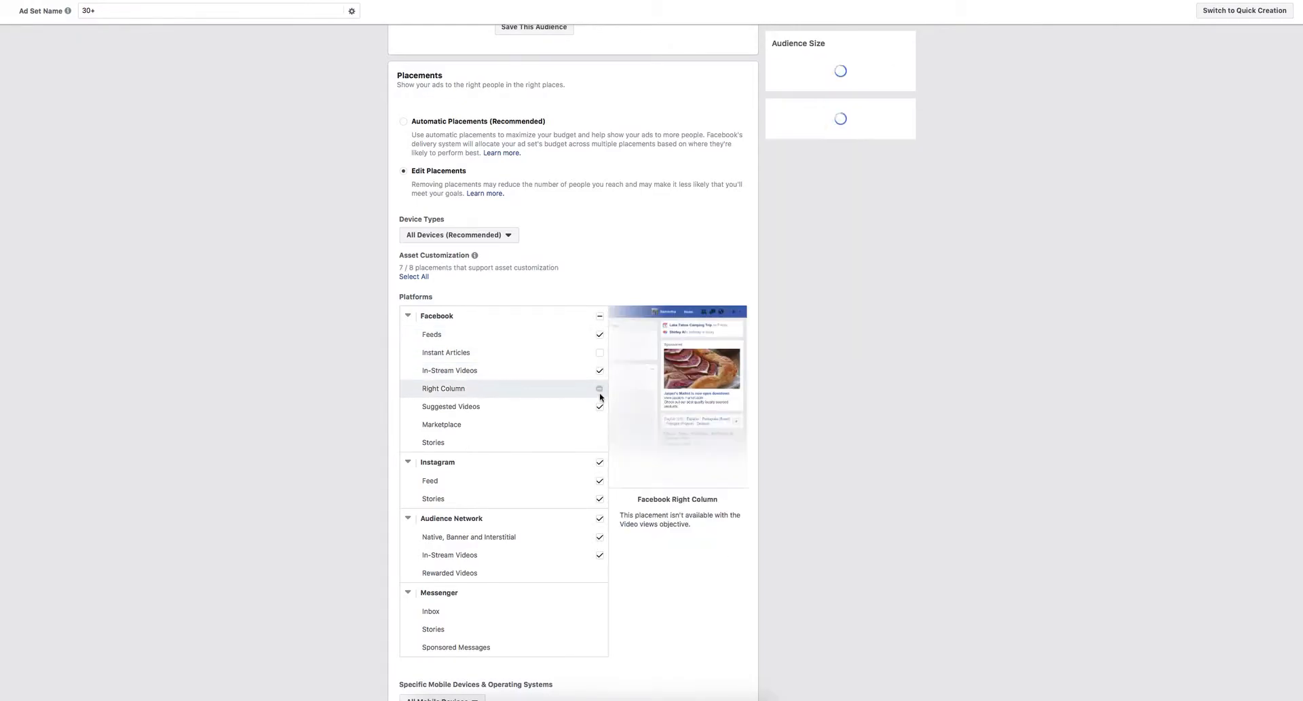
pyautogui.click(600, 408)
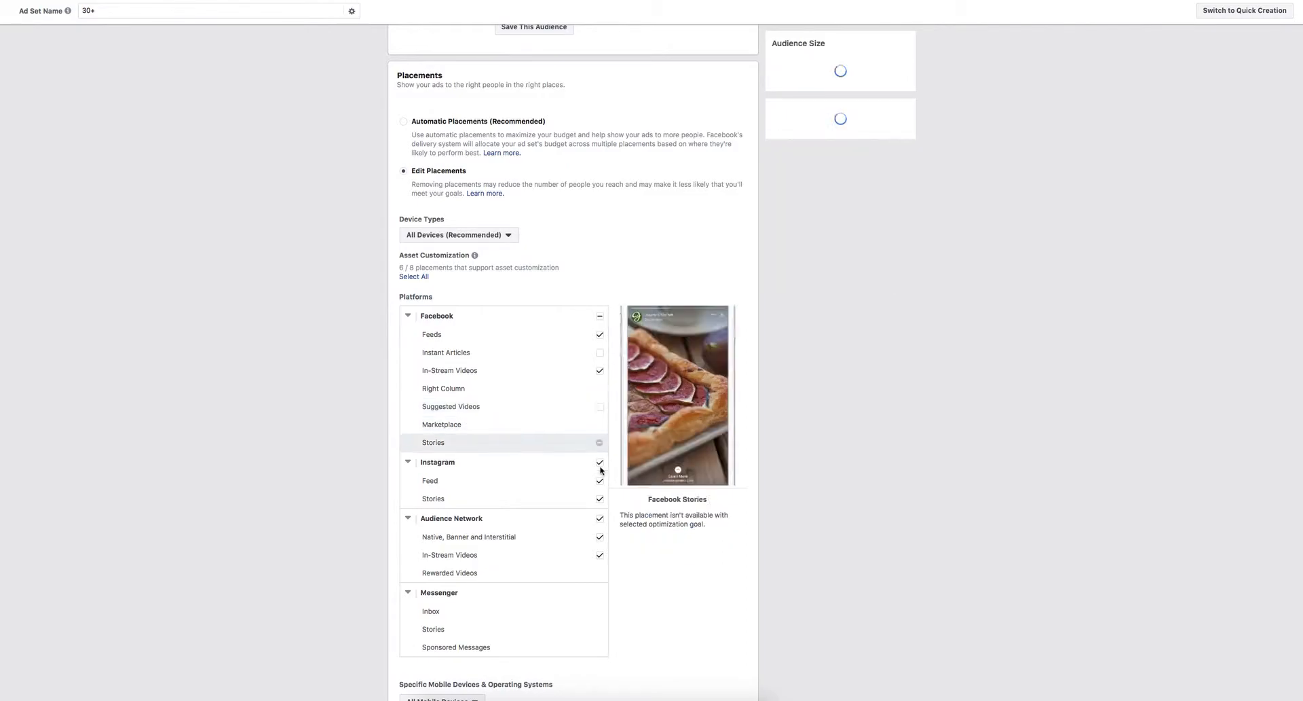
# Step: Deselect all Instagram placements and the Audience Network's Native, Banner and Interstitial and In-Stream Videos placements
pyautogui.click(600, 463)
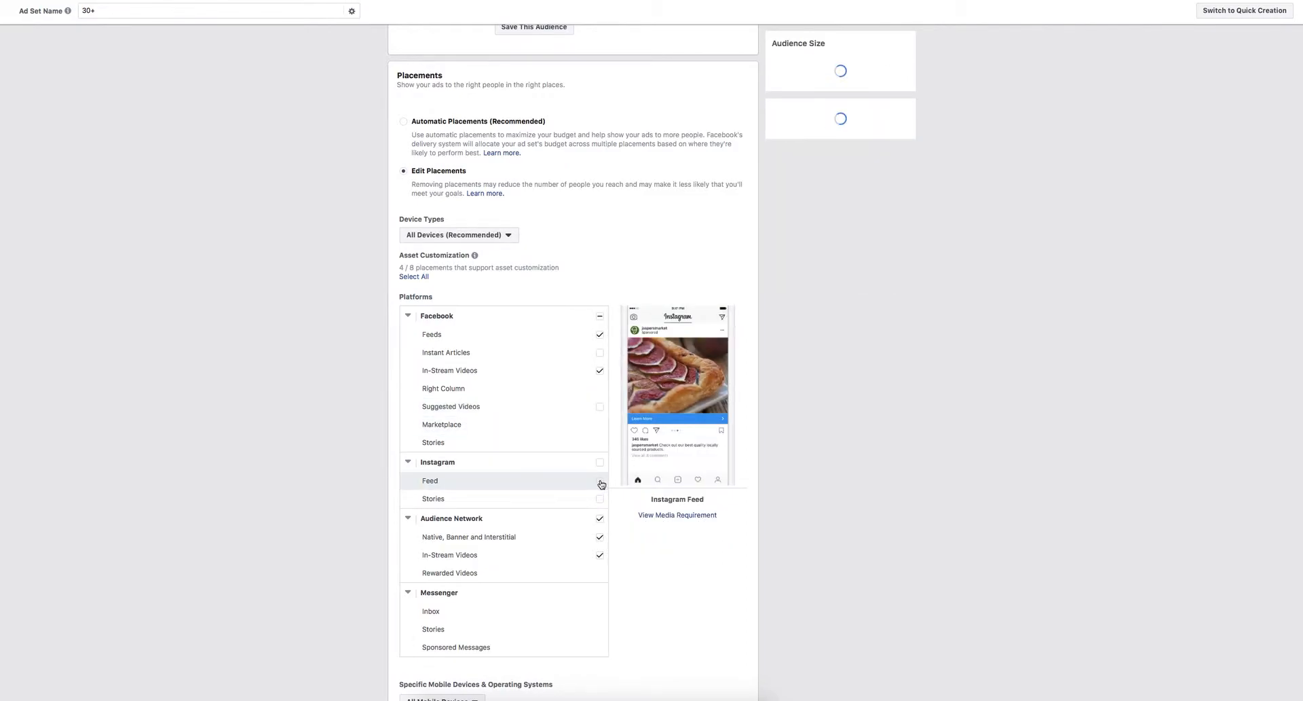
pyautogui.scroll(-1, 580, 521)
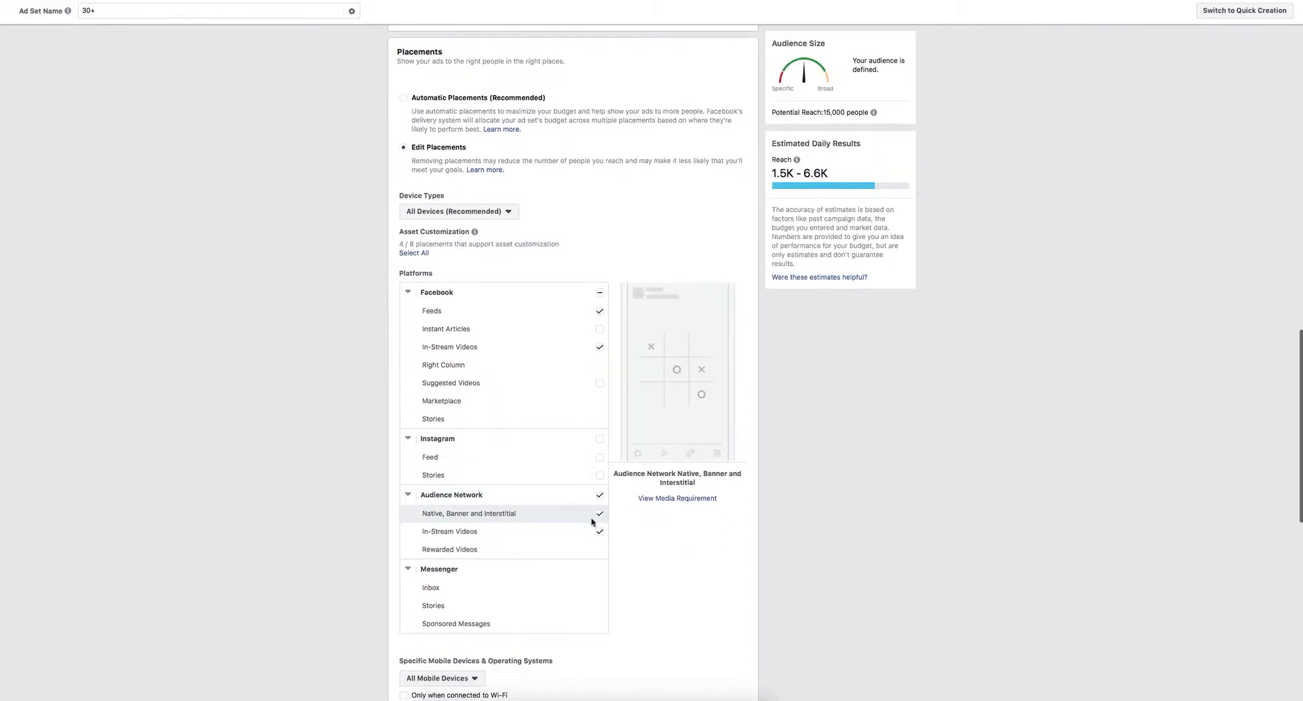
pyautogui.click(600, 514)
pyautogui.click(600, 530)
# Step: Check the mobile device and operating system choices and restrict delivery to devices connected to Wi-Fi
pyautogui.scroll(-4, 577, 519)
pyautogui.scroll(-5, 566, 509)
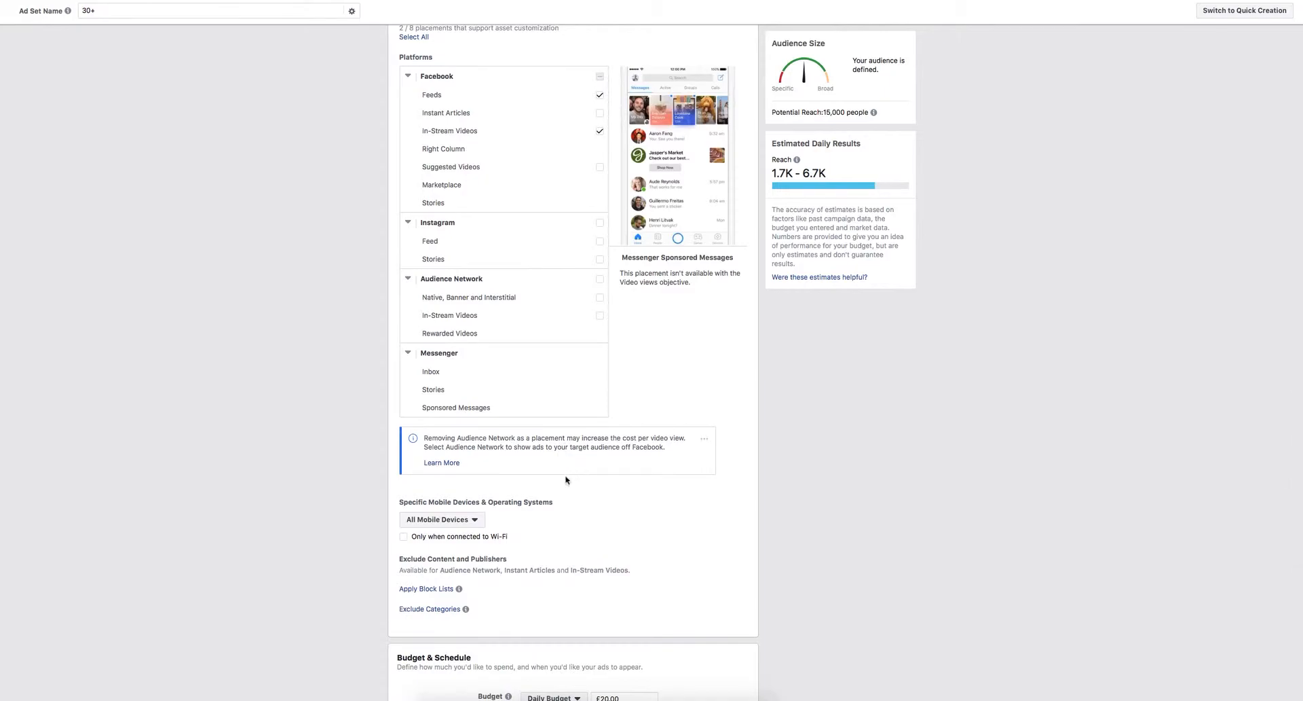
pyautogui.scroll(-1, 544, 483)
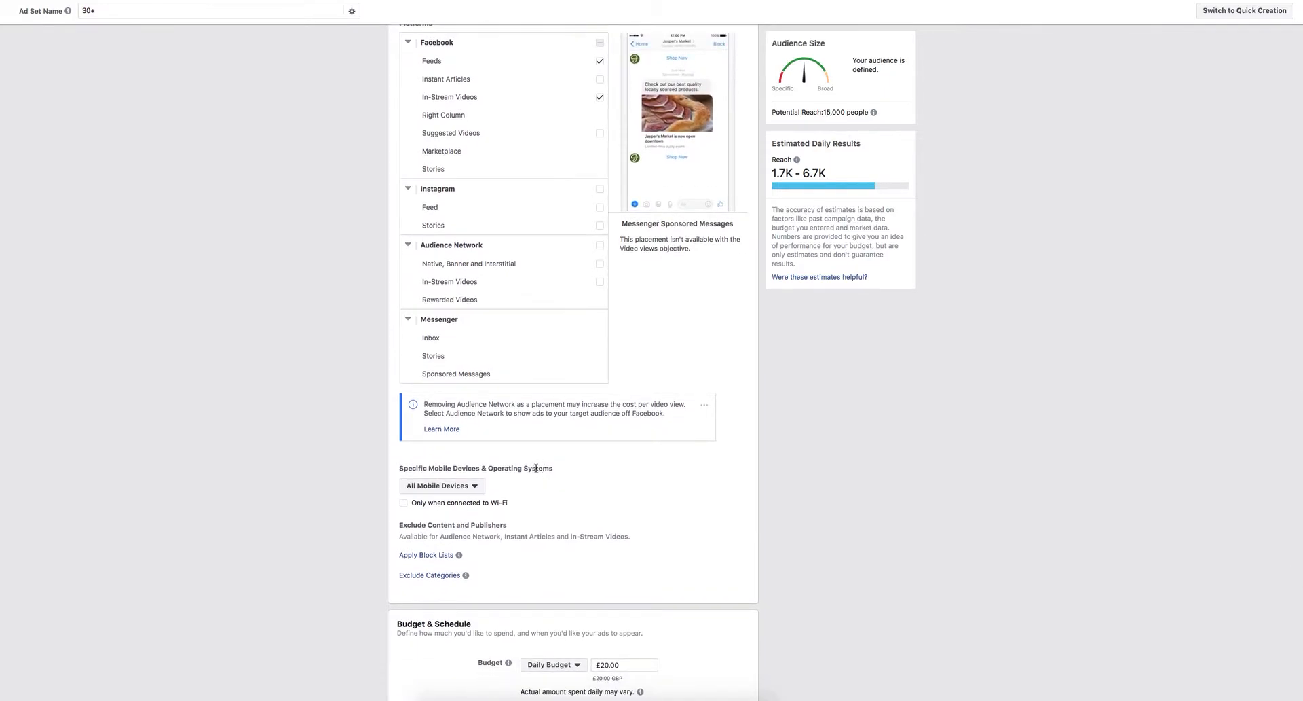
pyautogui.click(472, 487)
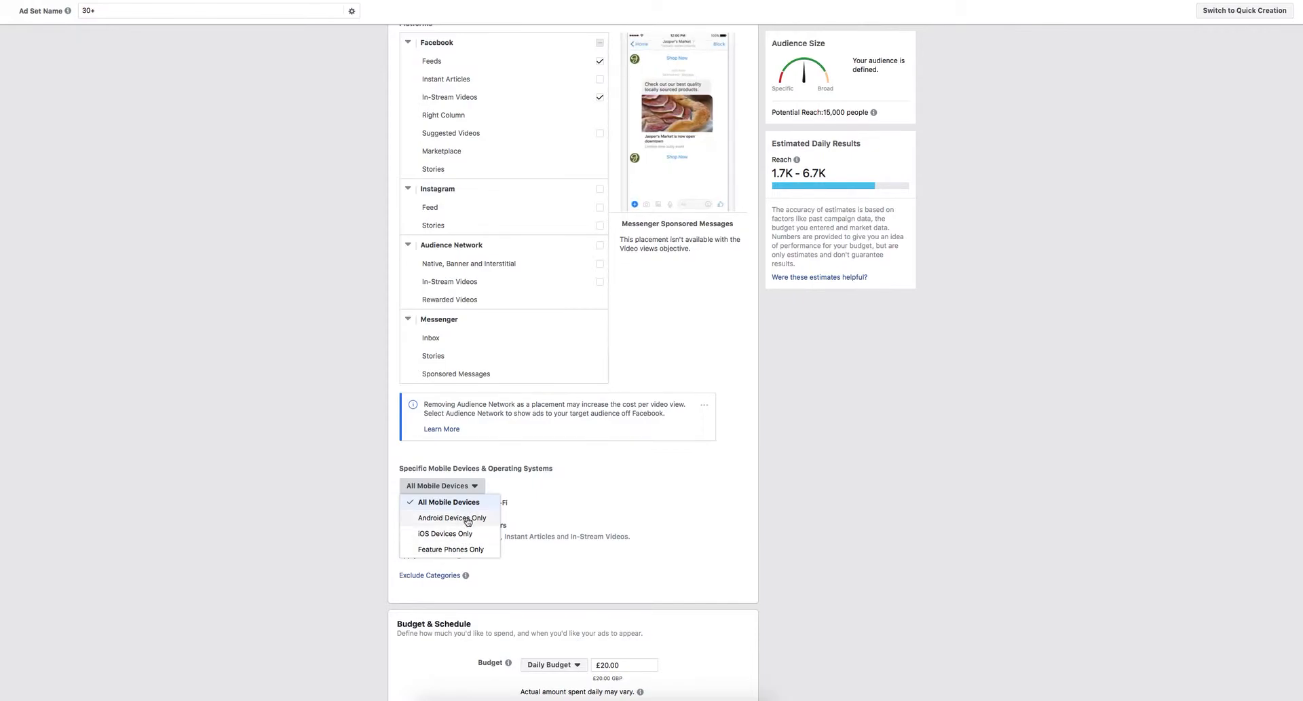
pyautogui.click(531, 491)
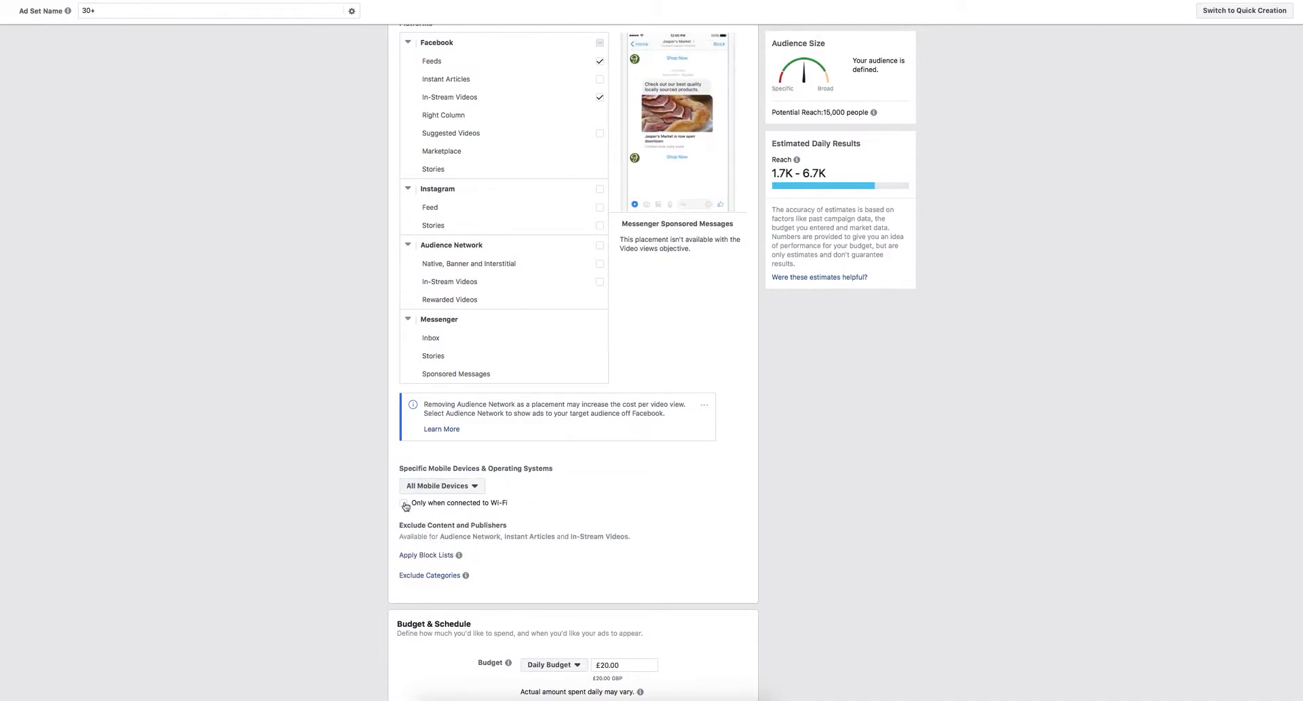
pyautogui.click(404, 503)
# Step: Switch the budget type in Budget & Schedule to Lifetime Budget and back to Daily Budget
pyautogui.scroll(-1, 523, 506)
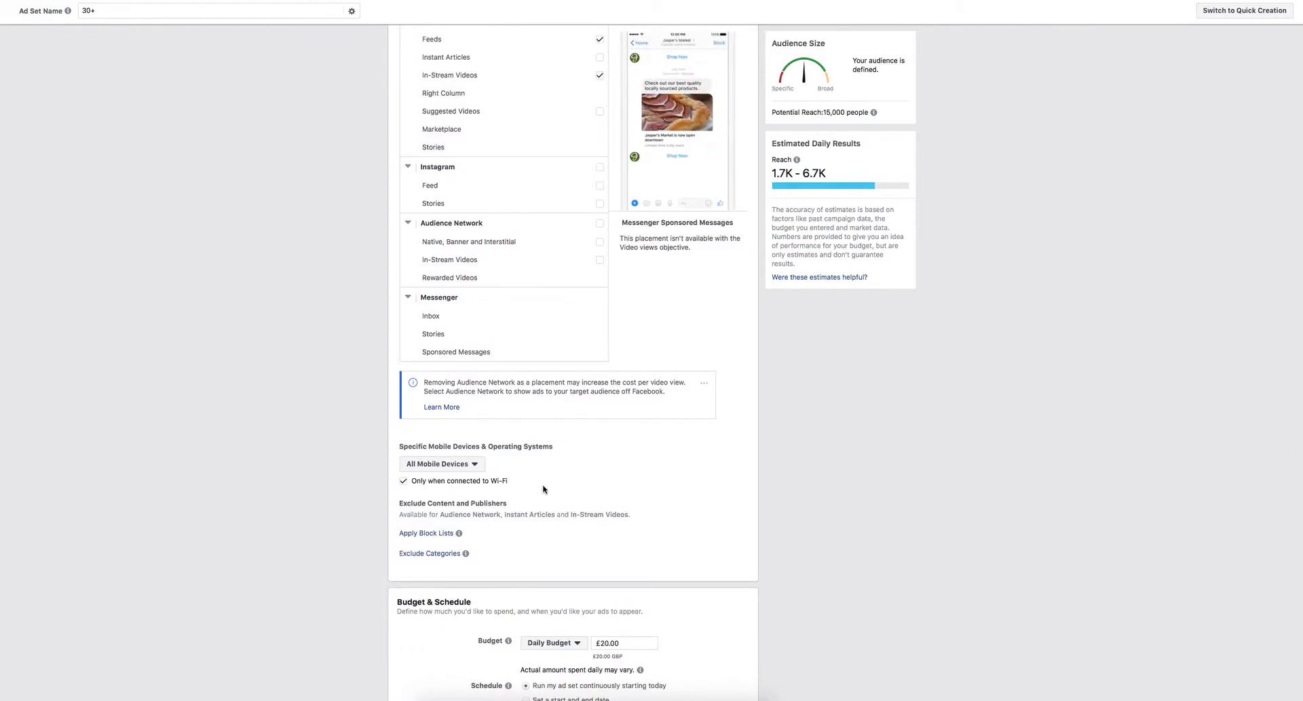
pyautogui.scroll(-1, 542, 483)
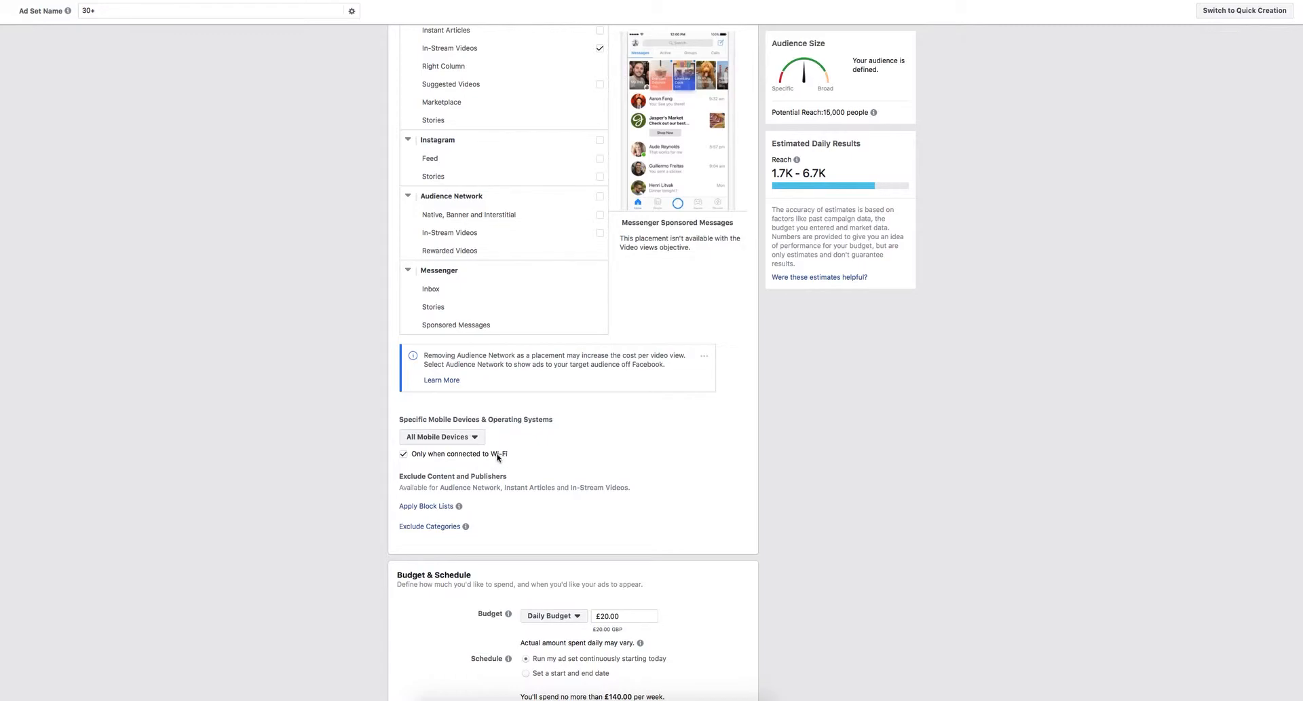
pyautogui.scroll(-2, 568, 459)
pyautogui.scroll(-1, 573, 462)
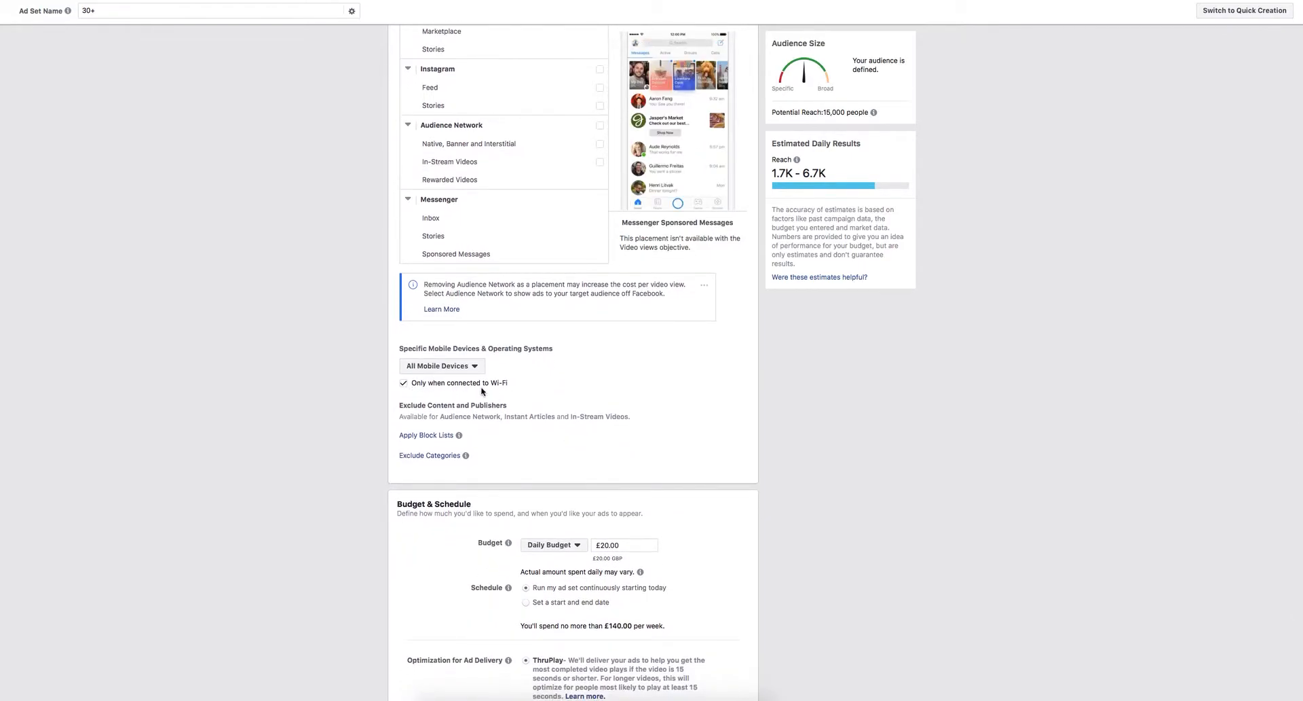
pyautogui.scroll(-6, 550, 423)
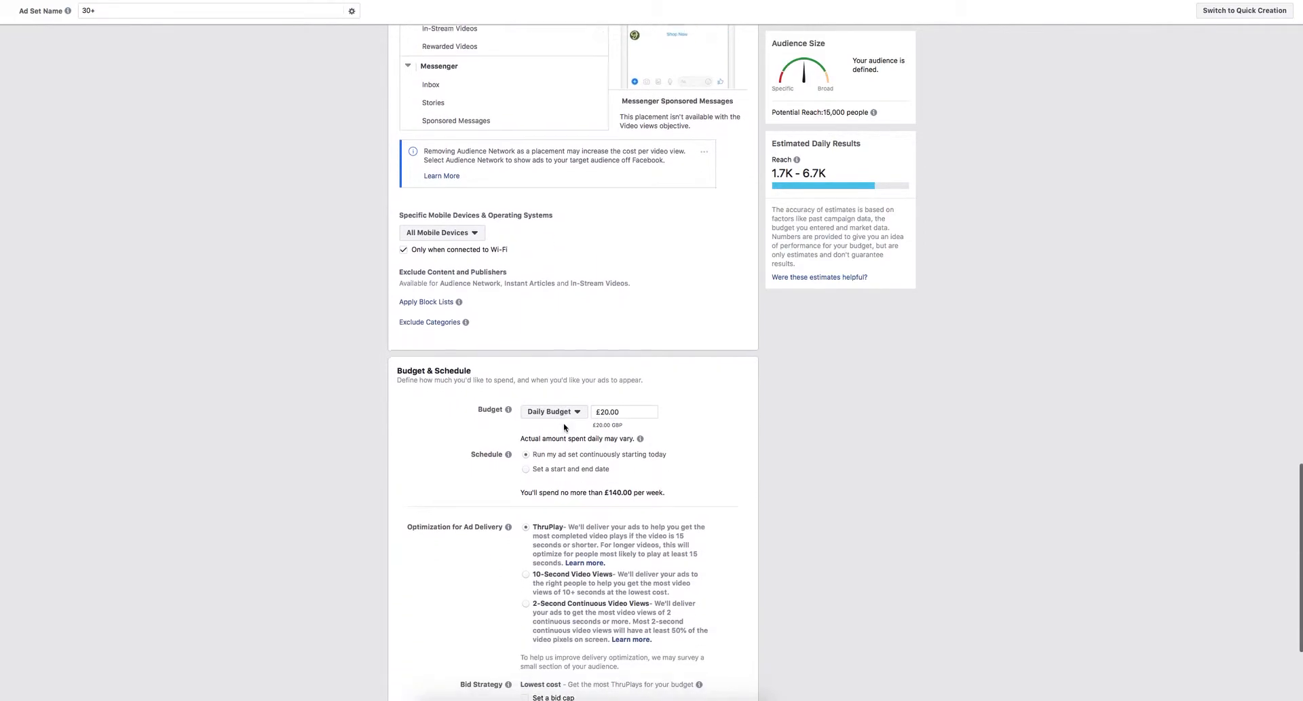
pyautogui.scroll(-4, 568, 425)
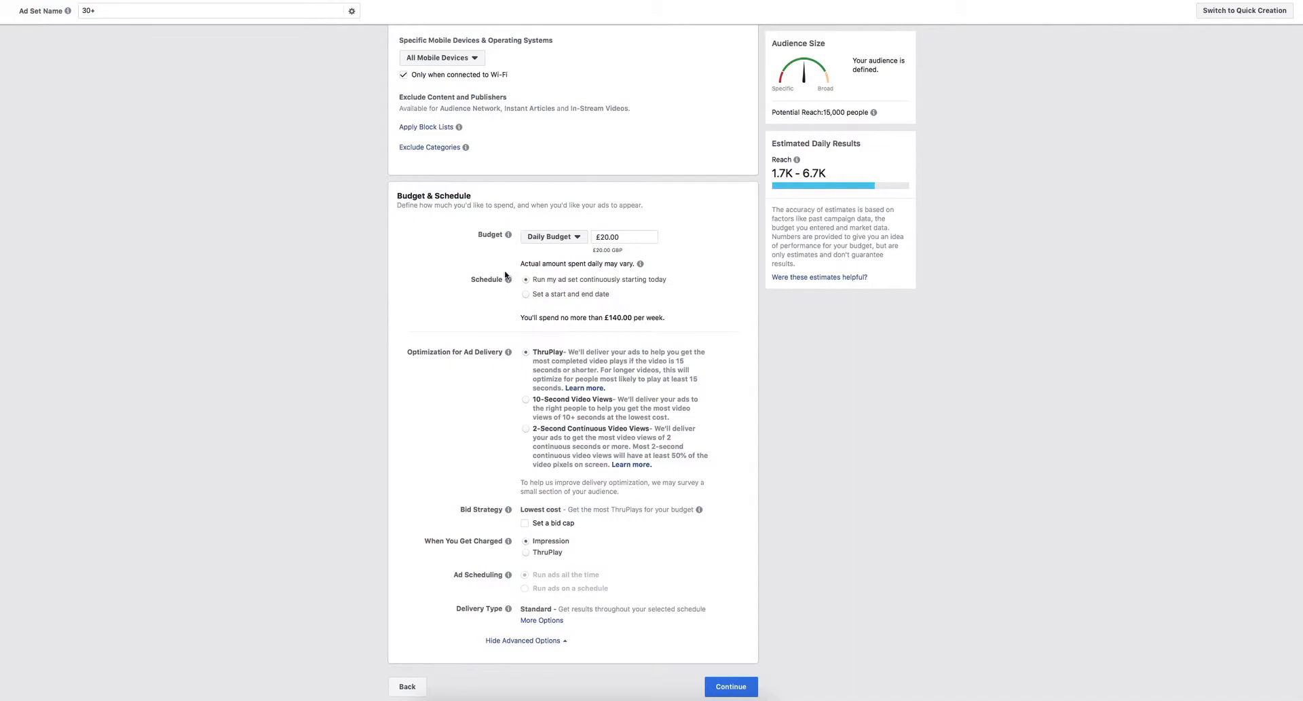
pyautogui.click(581, 237)
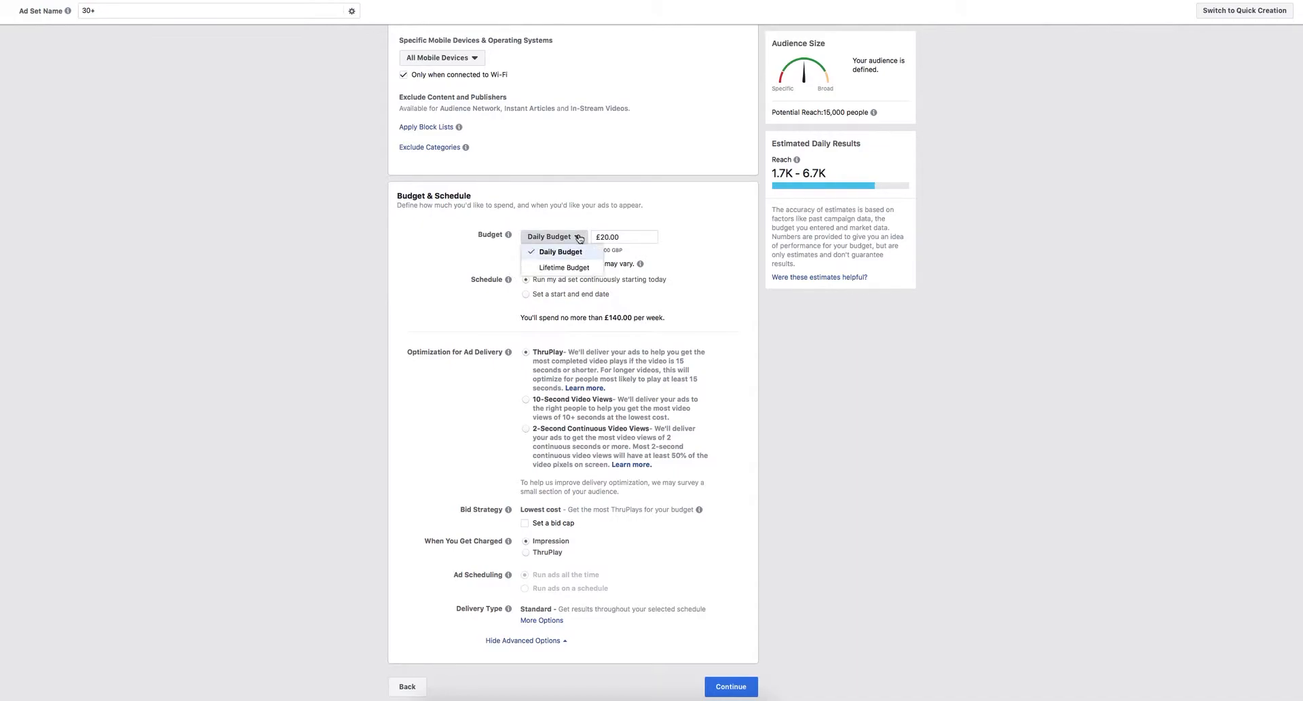
pyautogui.click(575, 267)
pyautogui.click(582, 237)
pyautogui.click(572, 256)
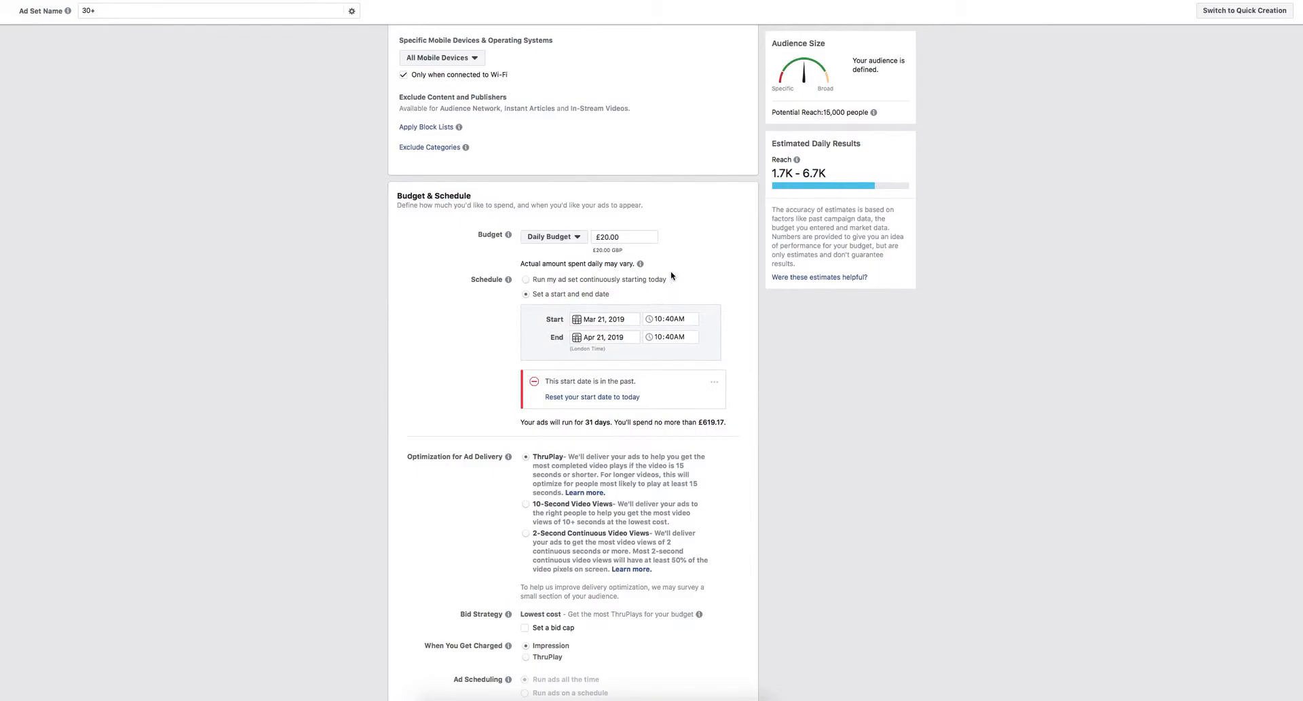
# Step: Set the ad set's daily budget to £5.00
pyautogui.click(605, 237)
pyautogui.press('BackSpace')
pyautogui.write('5')
pyautogui.scroll(-1, 722, 263)
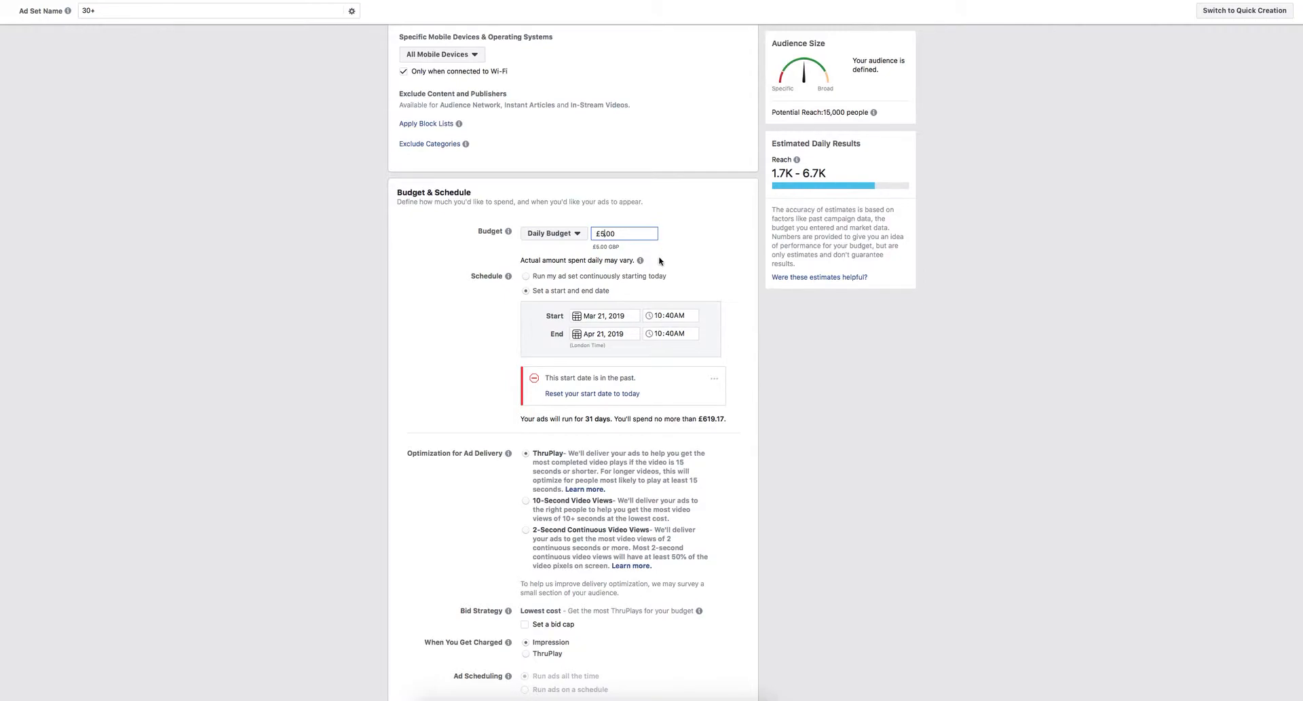
pyautogui.scroll(-1, 666, 256)
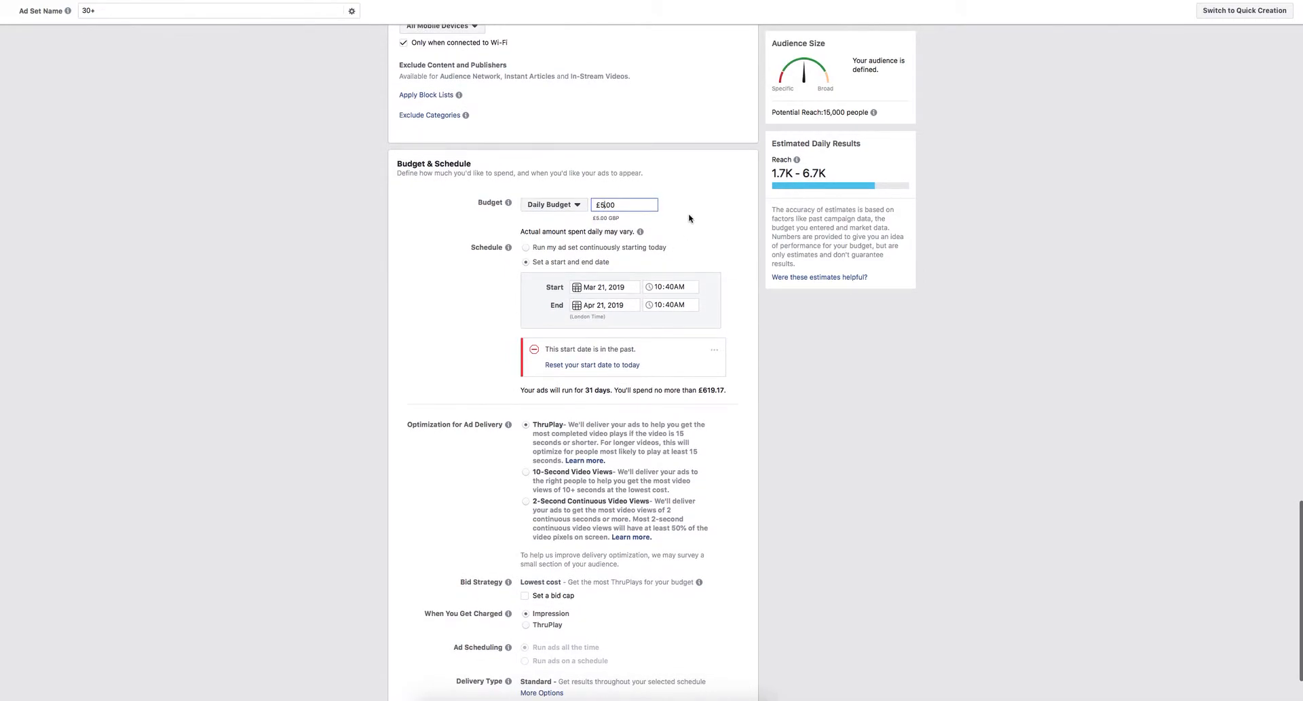
pyautogui.scroll(-1, 709, 251)
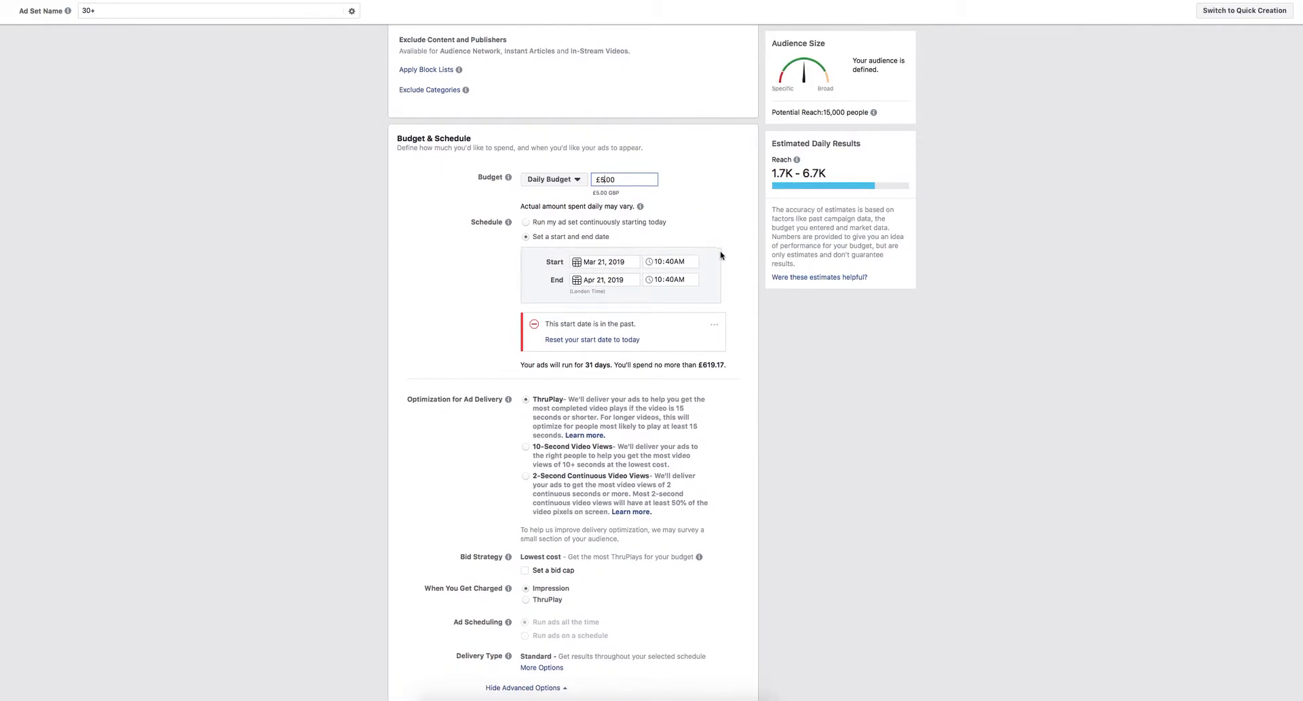
pyautogui.scroll(-1, 724, 260)
pyautogui.scroll(-2, 724, 260)
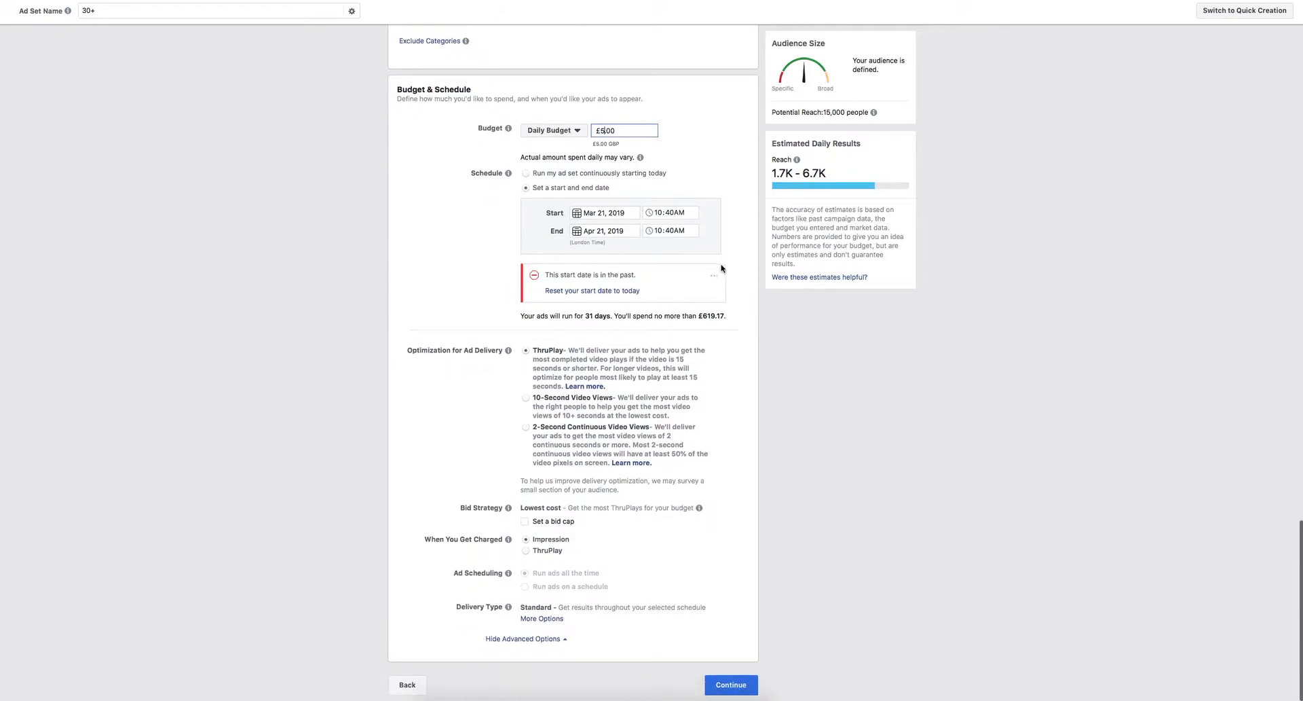